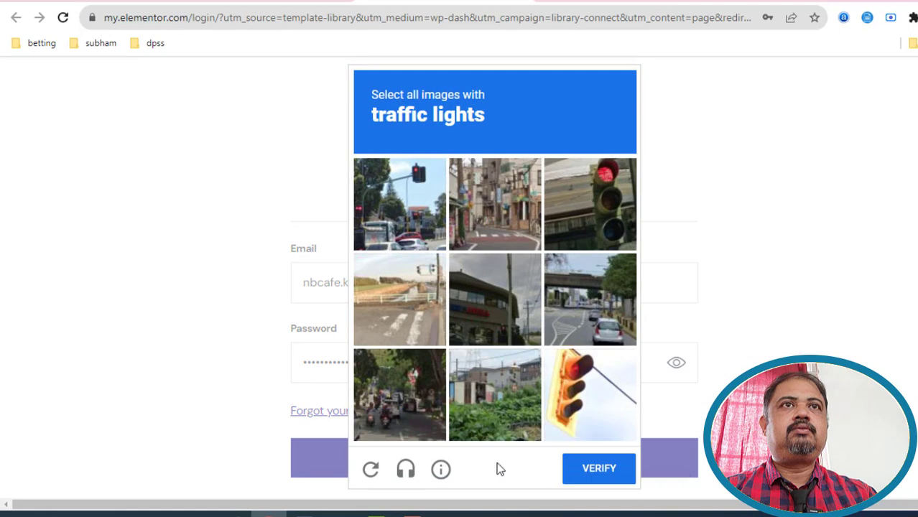
# Select the top-right, bottom-right and top-left traffic-light tiles and submit the reCAPTCHA check.
pyautogui.click(596, 201)
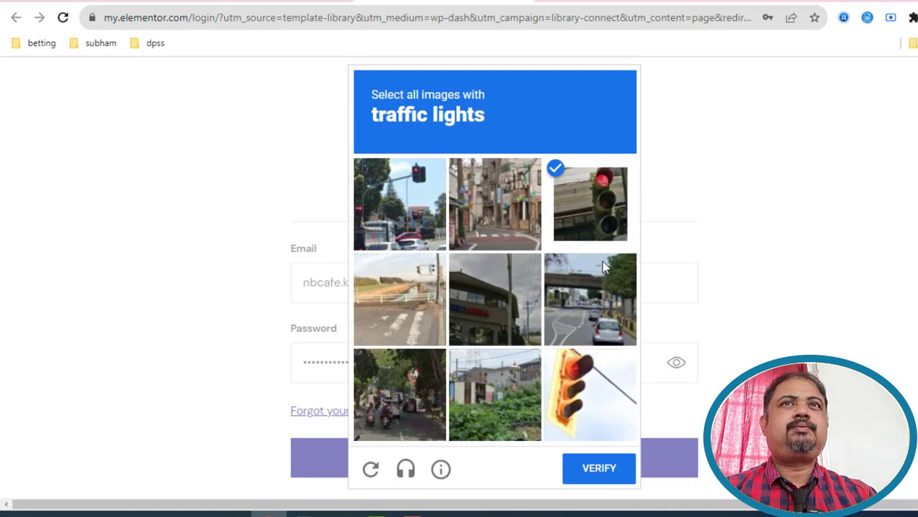
pyautogui.click(578, 396)
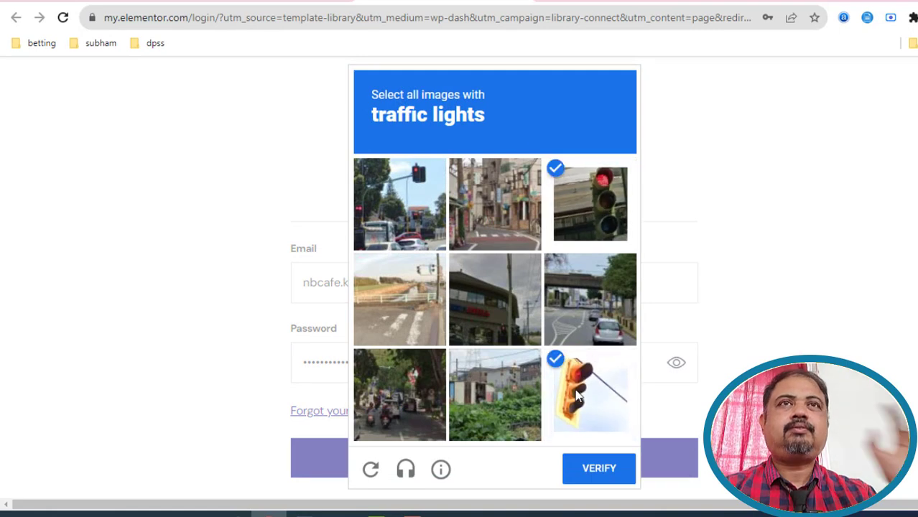
pyautogui.click(427, 209)
pyautogui.click(598, 468)
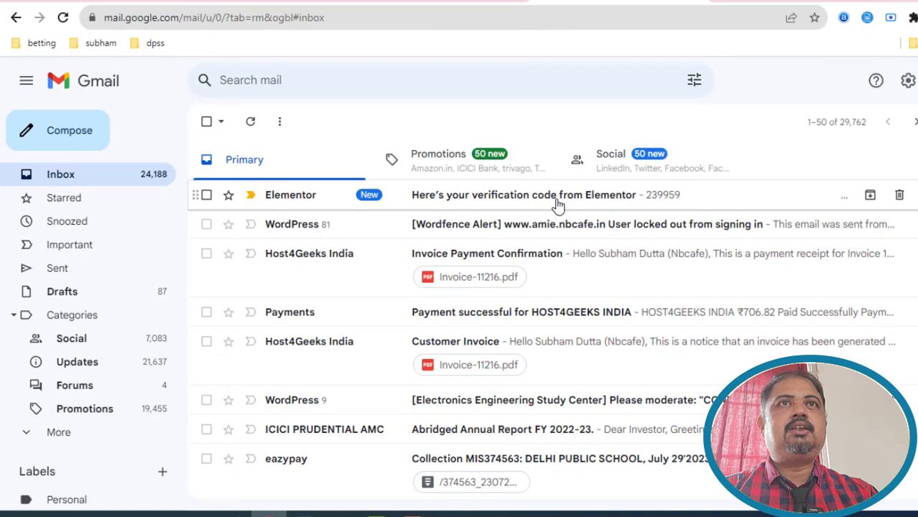
# Open Elementor's verification email in Gmail and select the one-time code.
pyautogui.click(558, 205)
pyautogui.scroll(-4, 727, 359)
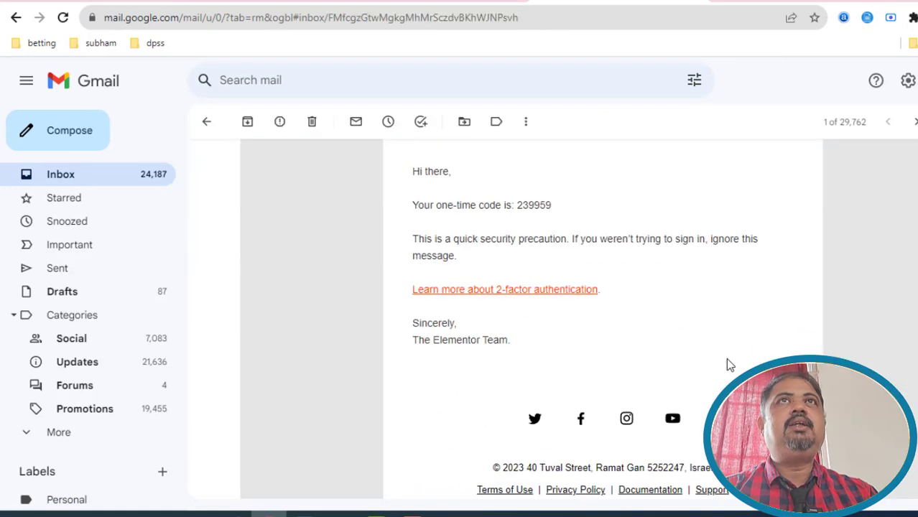
pyautogui.scroll(2, 728, 363)
pyautogui.moveTo(559, 353); pyautogui.dragTo(515, 352)
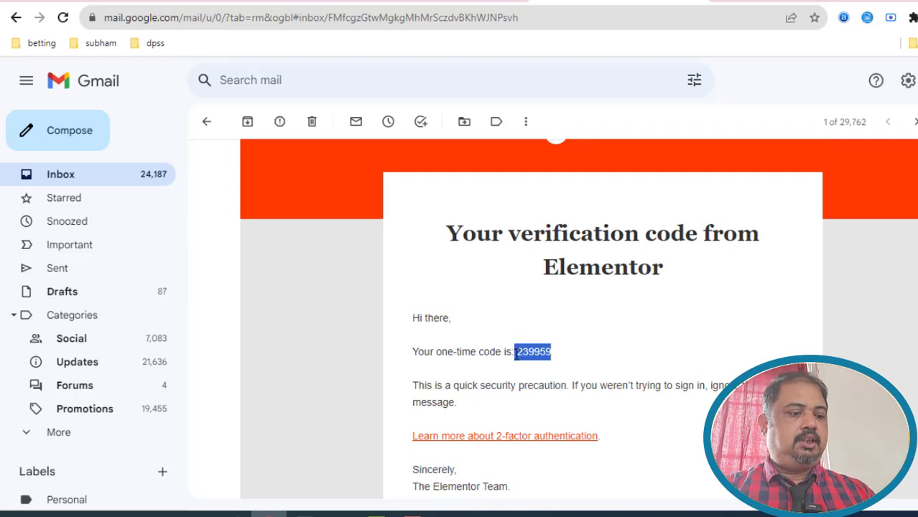
# Enter the one-time code in Elementor's 6-digit verification field.
pyautogui.click(438, 1)
pyautogui.moveTo(400, 278); pyautogui.dragTo(338, 283)
pyautogui.click(342, 303)
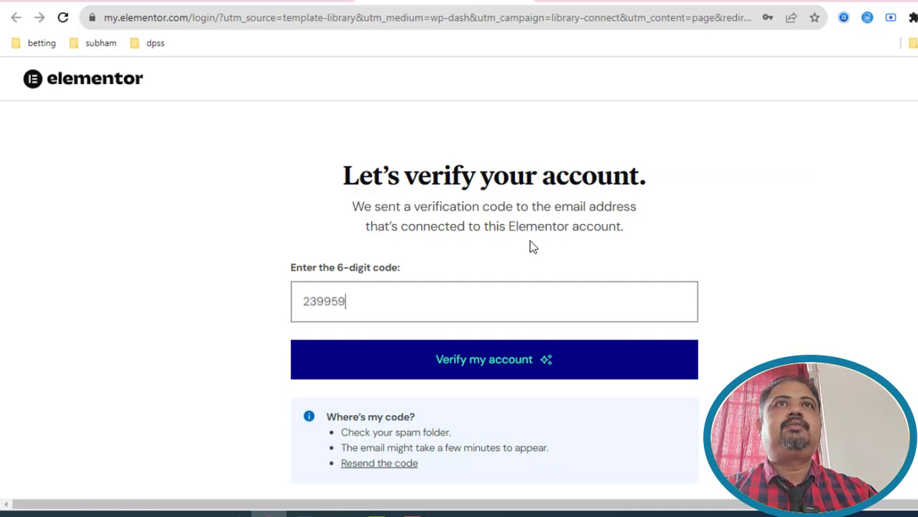
# Submit the verification code, then pass the reCAPTCHA by selecting the six fire-hydrant tiles.
pyautogui.click(510, 359)
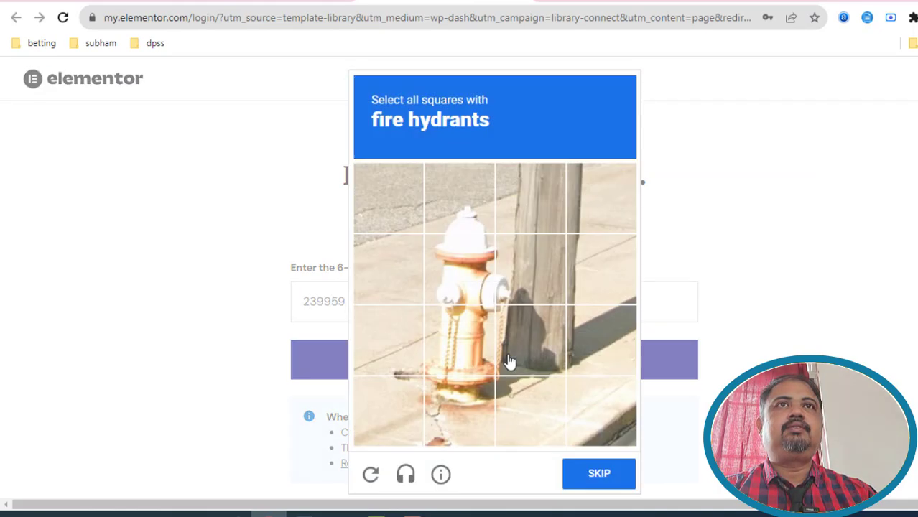
pyautogui.click(471, 226)
pyautogui.click(461, 268)
pyautogui.click(512, 280)
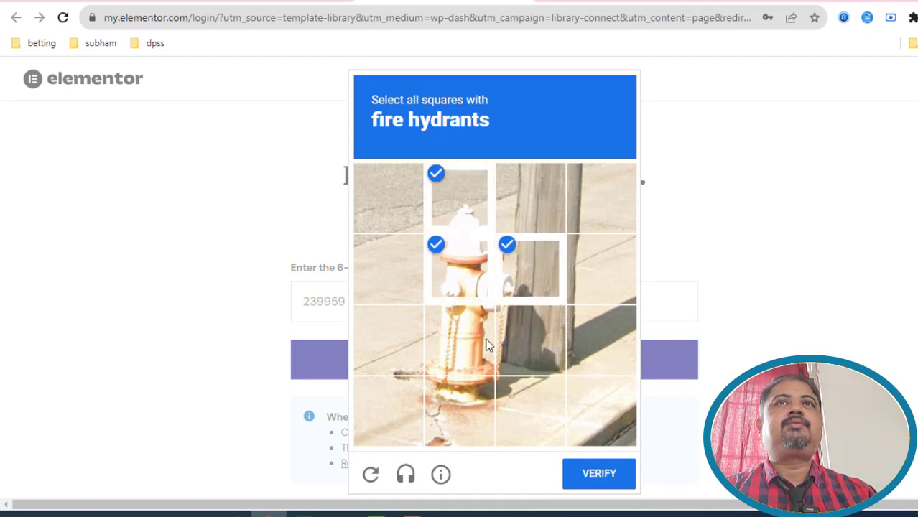
pyautogui.click(476, 337)
pyautogui.click(509, 333)
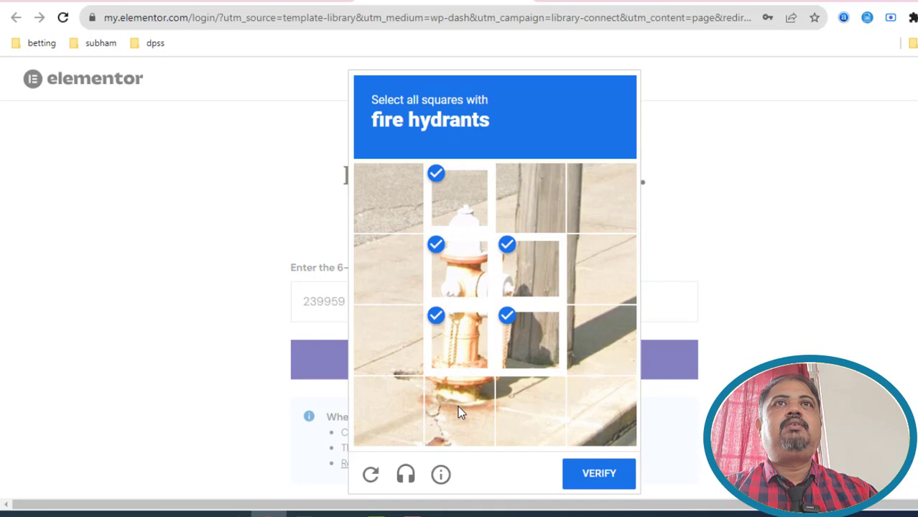
pyautogui.click(459, 411)
pyautogui.click(592, 477)
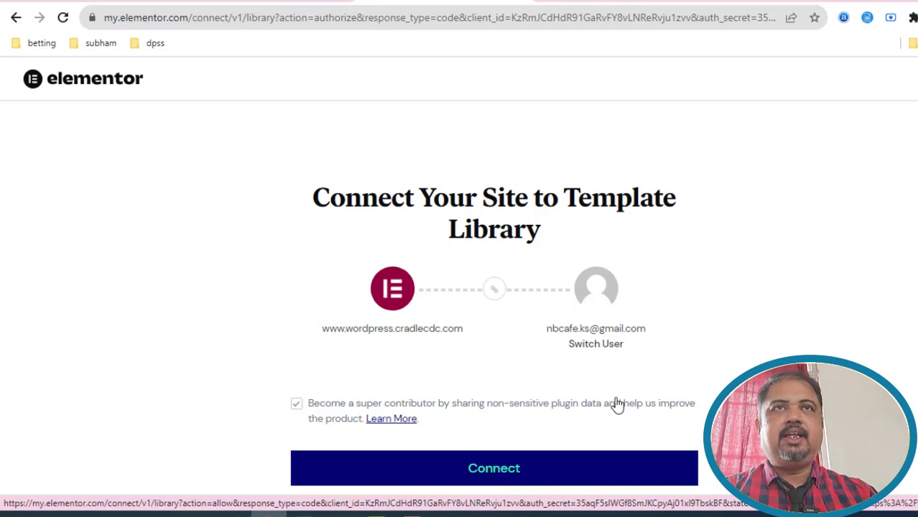
# Connect the site to the Template Library and return to the WordPress page editor.
pyautogui.scroll(-1, 616, 407)
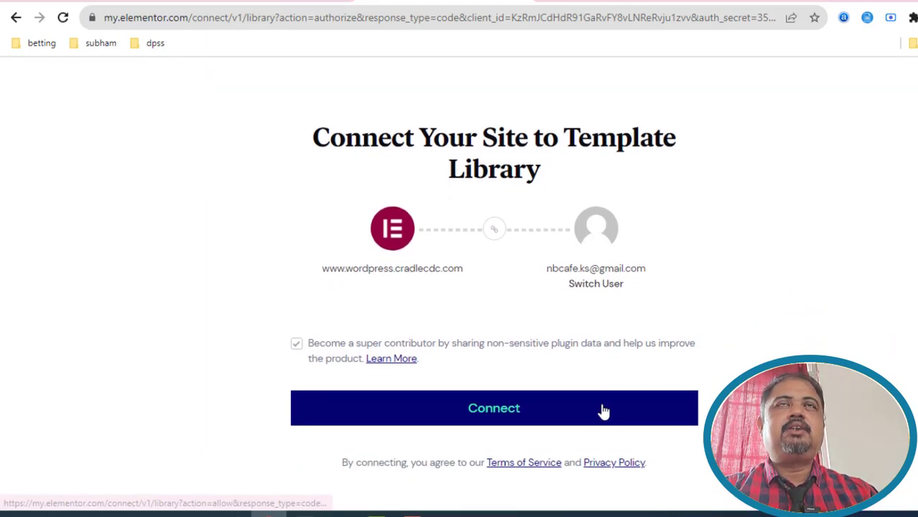
pyautogui.click(510, 419)
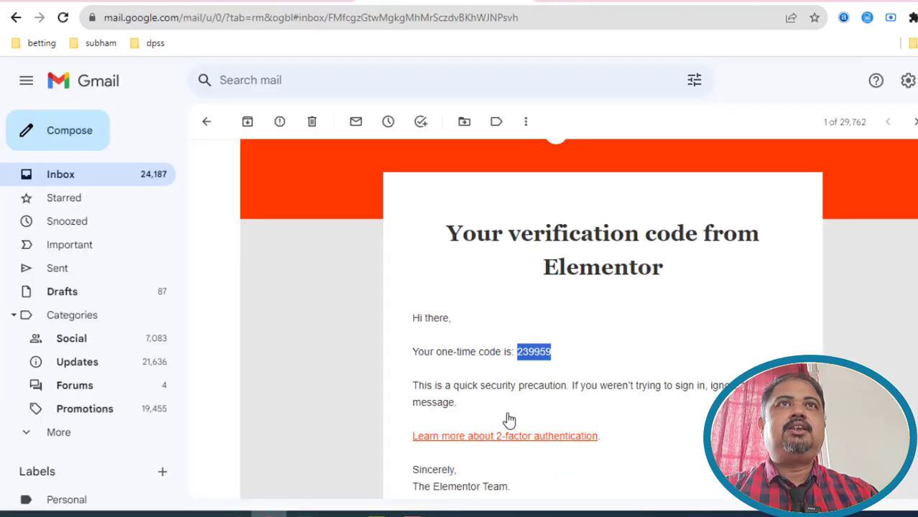
pyautogui.click(253, 0)
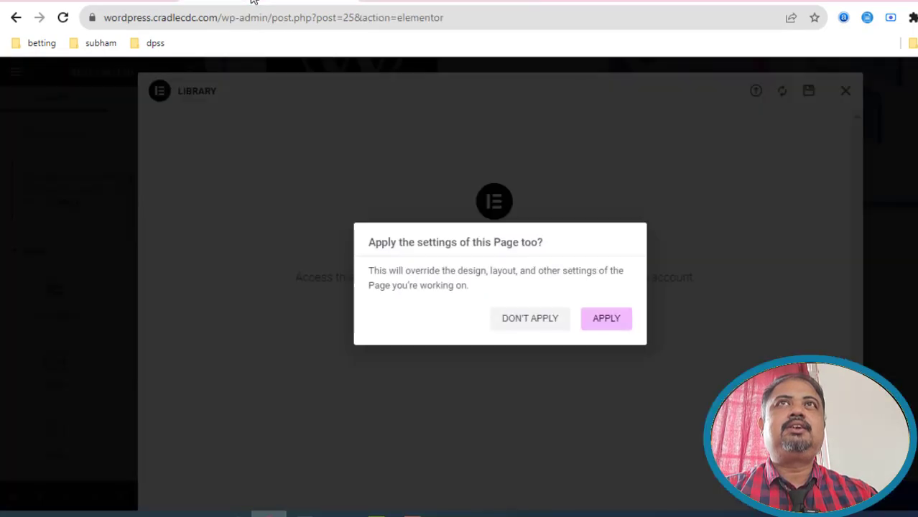
# Apply the template's page settings and review the inserted heading, 'Press to Learn' button and image sections.
pyautogui.click(608, 325)
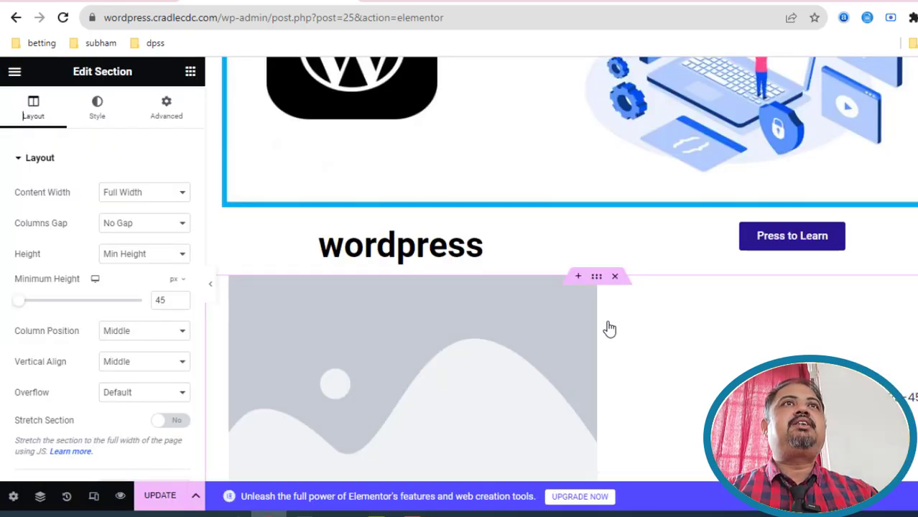
pyautogui.scroll(-10, 607, 325)
pyautogui.scroll(-3, 708, 365)
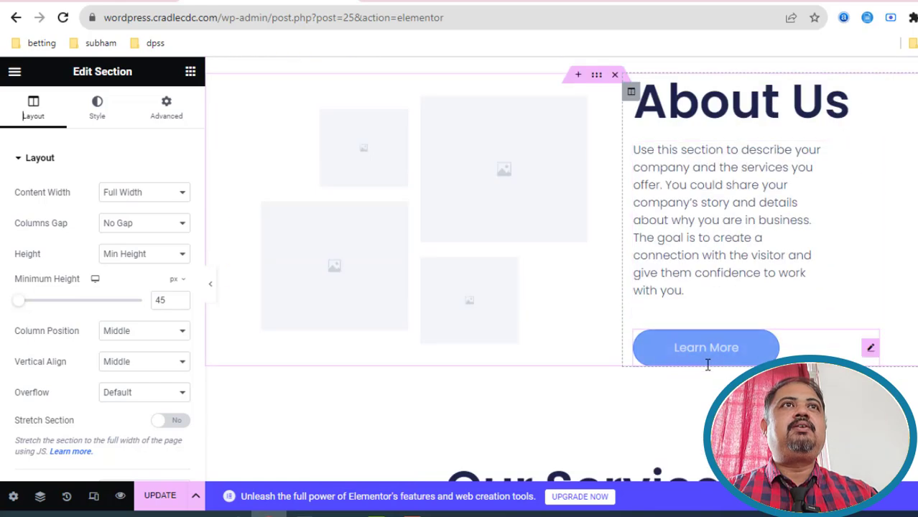
pyautogui.scroll(7, 707, 371)
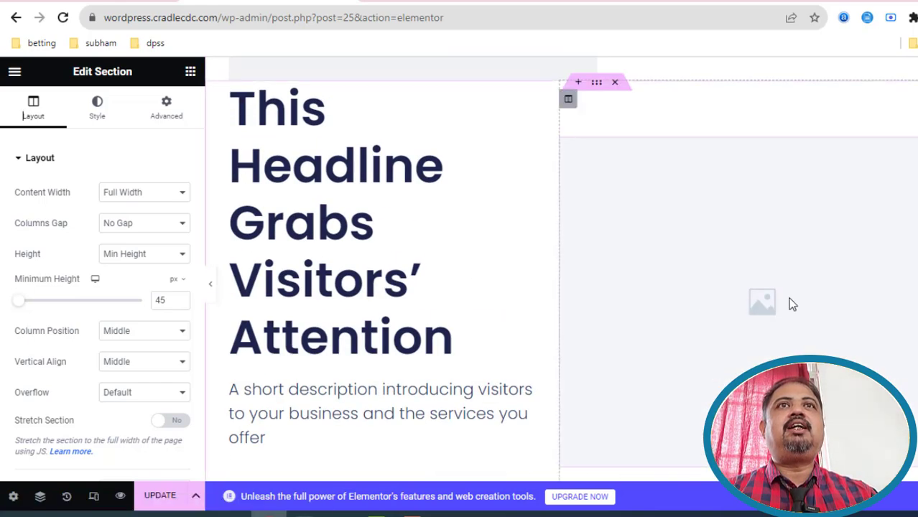
pyautogui.scroll(-15, 366, 296)
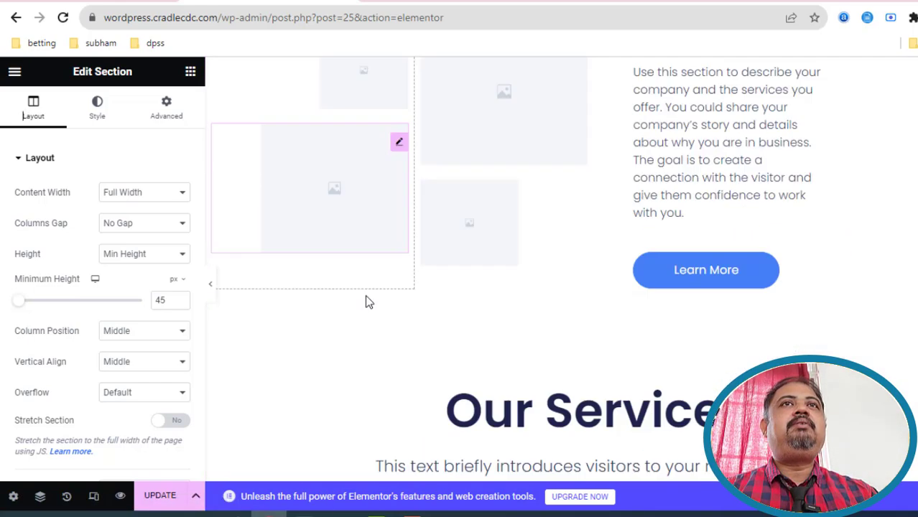
pyautogui.scroll(-12, 372, 301)
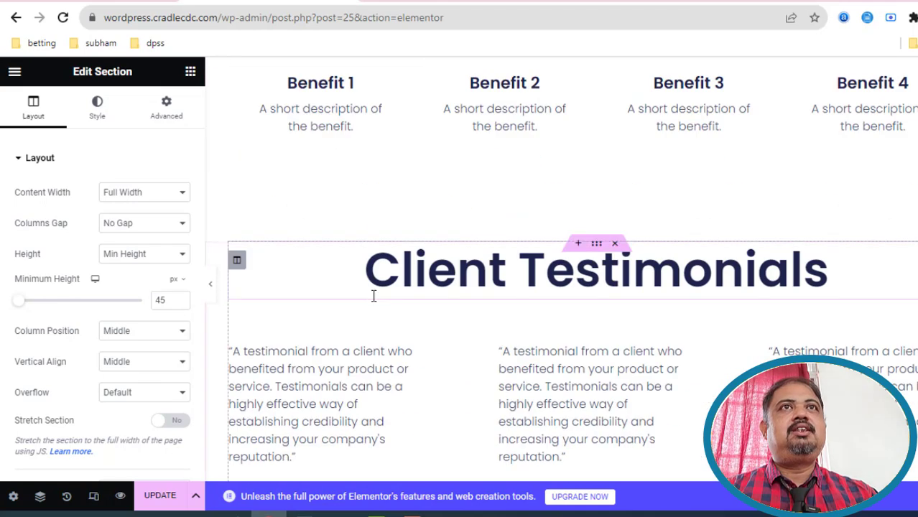
pyautogui.scroll(-1, 372, 302)
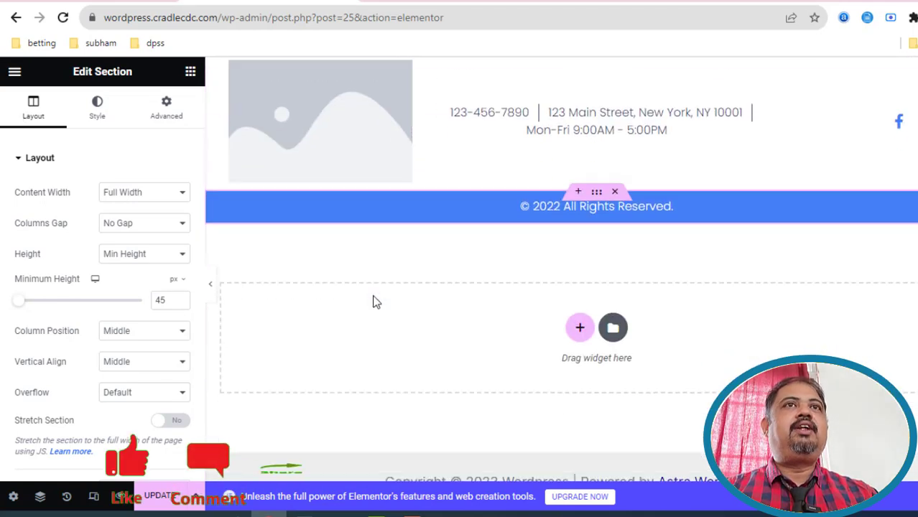
pyautogui.scroll(20, 569, 299)
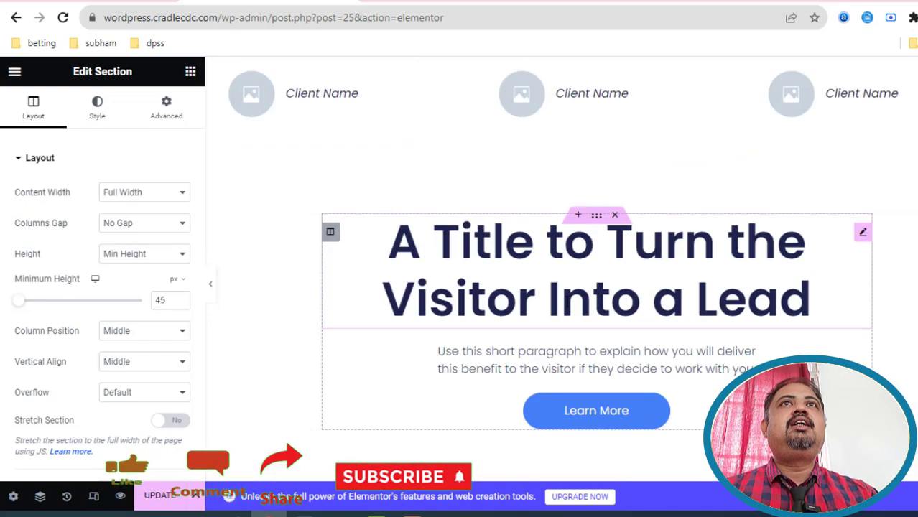
pyautogui.scroll(7, 566, 301)
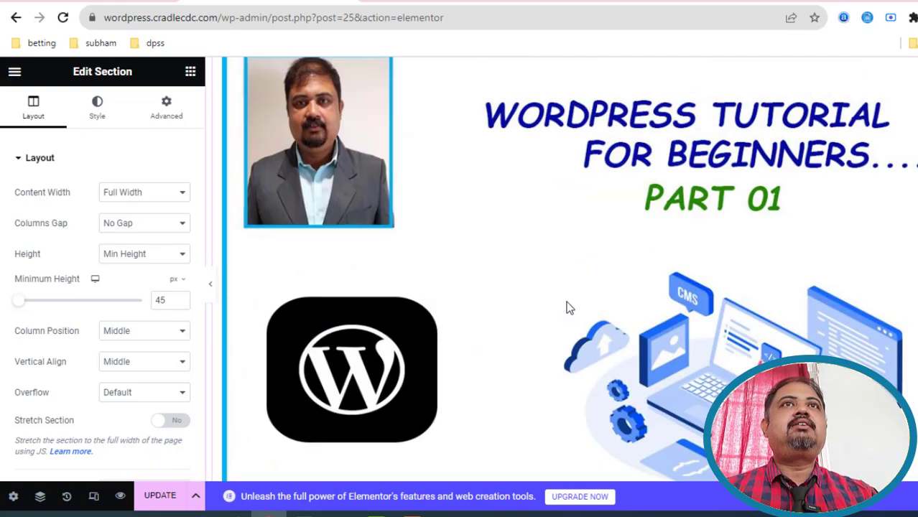
pyautogui.scroll(-5, 565, 301)
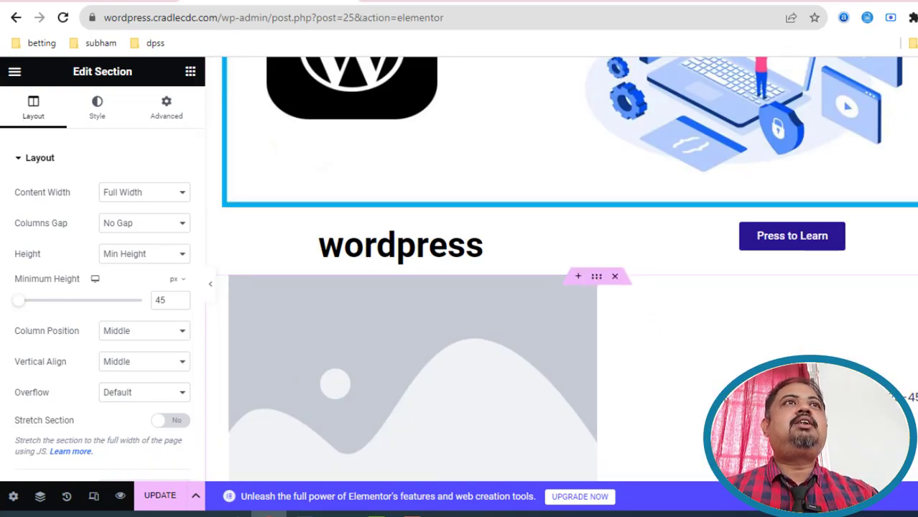
pyautogui.scroll(-4, 689, 423)
pyautogui.scroll(3, 688, 424)
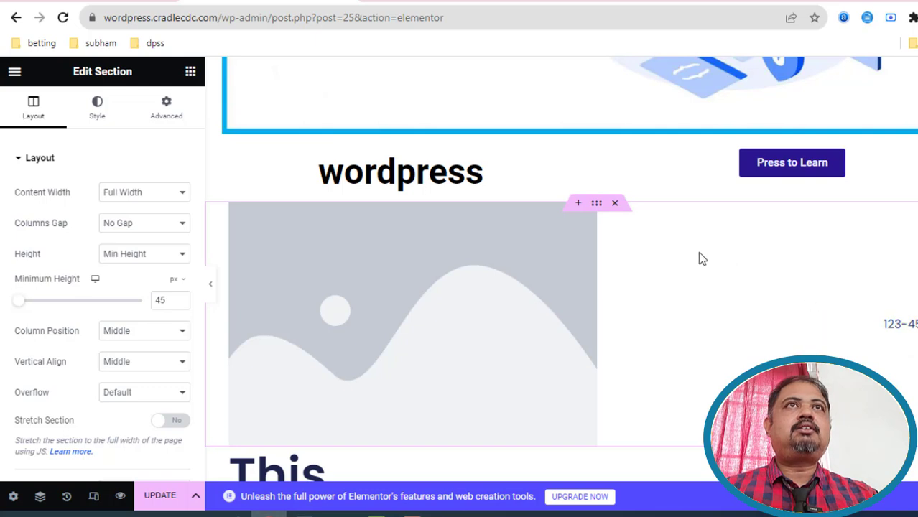
# Delete the eight template sections from image placeholder to contact info, then update the page.
pyautogui.click(615, 203)
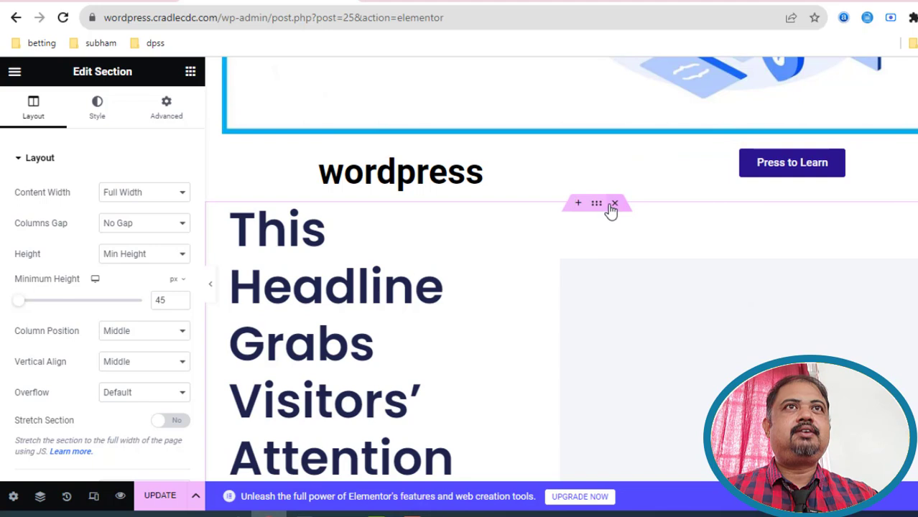
pyautogui.click(615, 204)
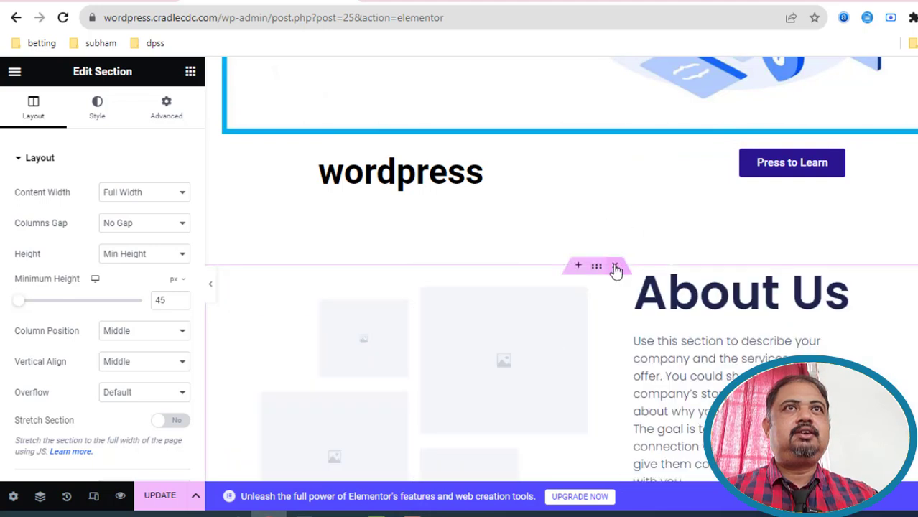
pyautogui.click(614, 266)
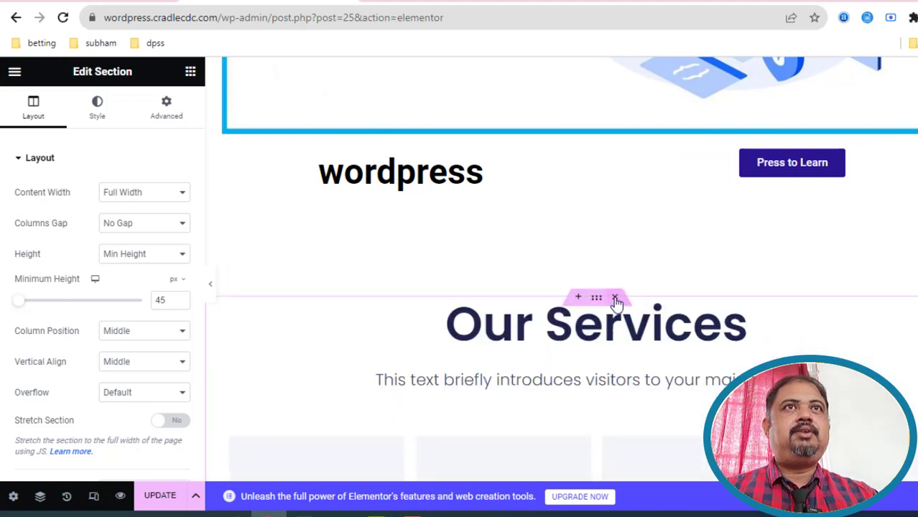
pyautogui.click(615, 298)
pyautogui.click(615, 298)
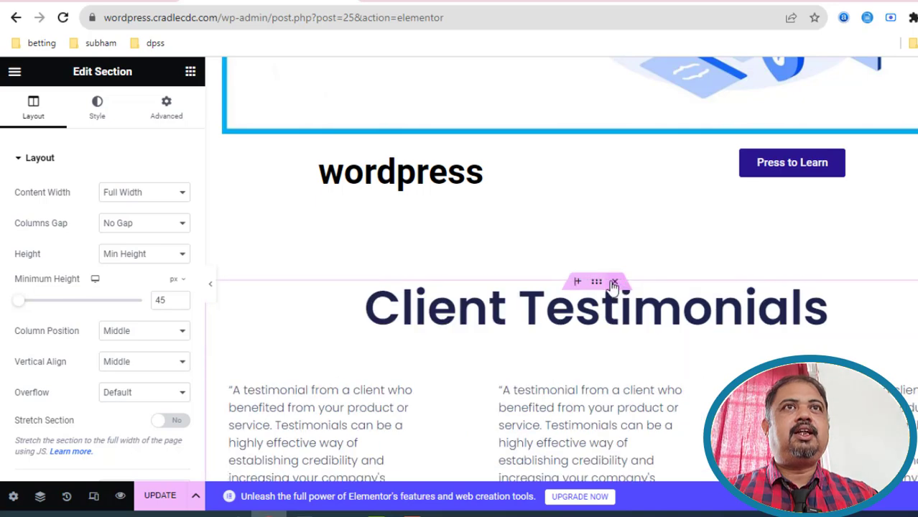
pyautogui.click(615, 282)
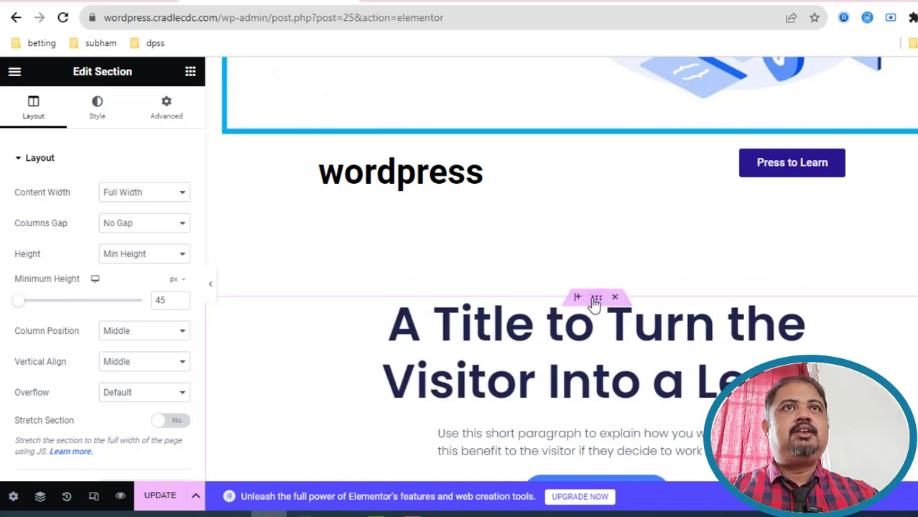
pyautogui.click(615, 299)
pyautogui.click(617, 270)
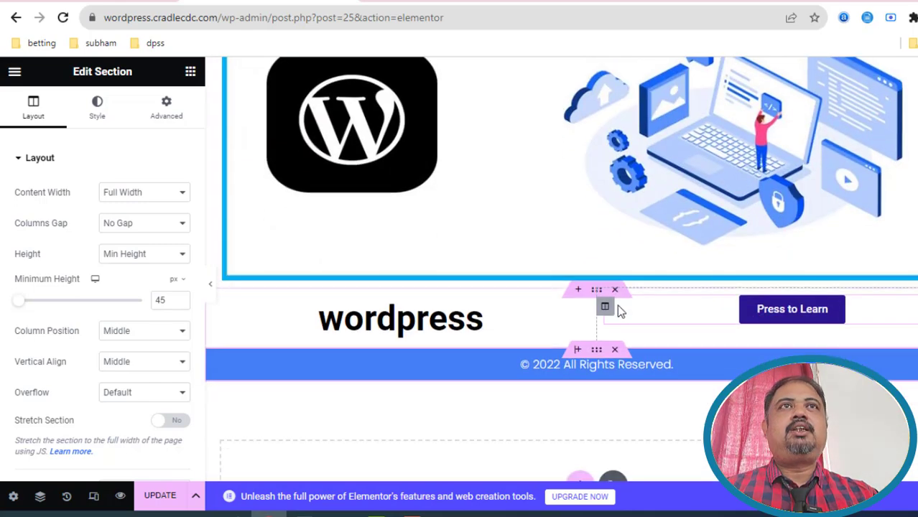
pyautogui.click(161, 499)
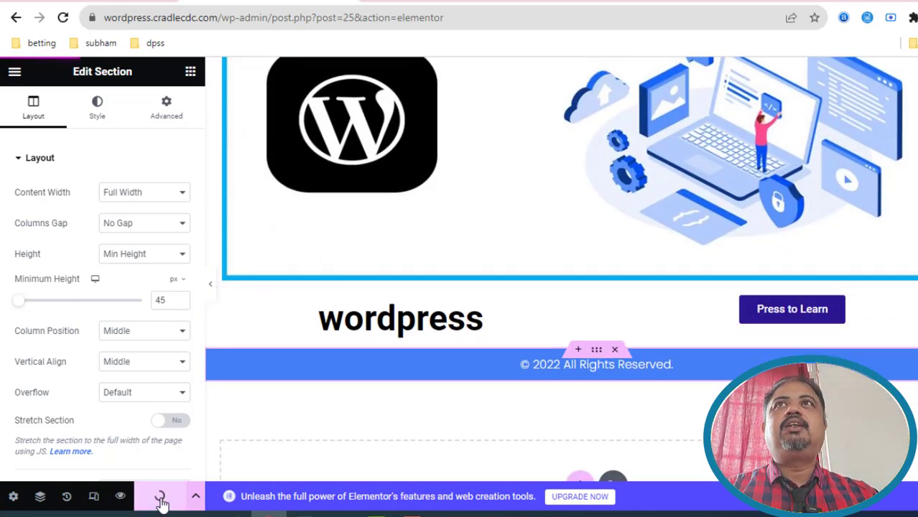
# Exit the Elementor editor and the block editor back to the WordPress admin area.
pyautogui.click(15, 72)
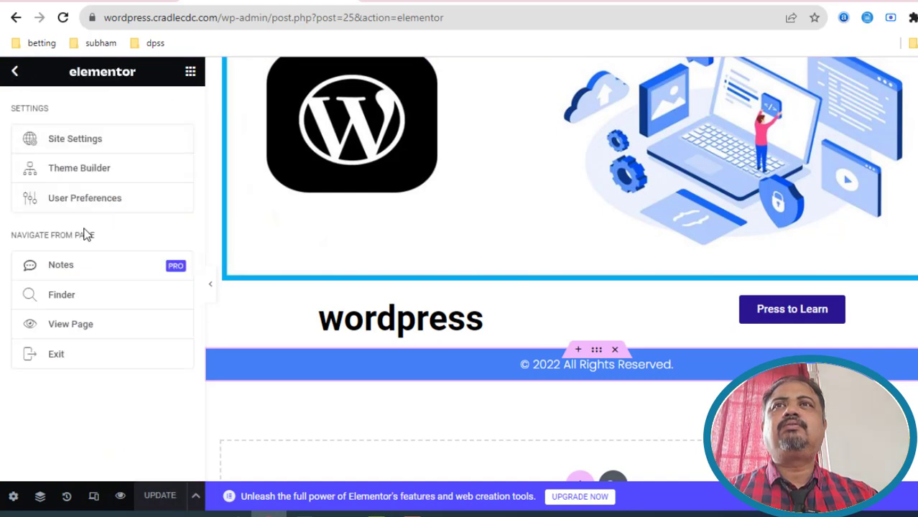
pyautogui.click(77, 353)
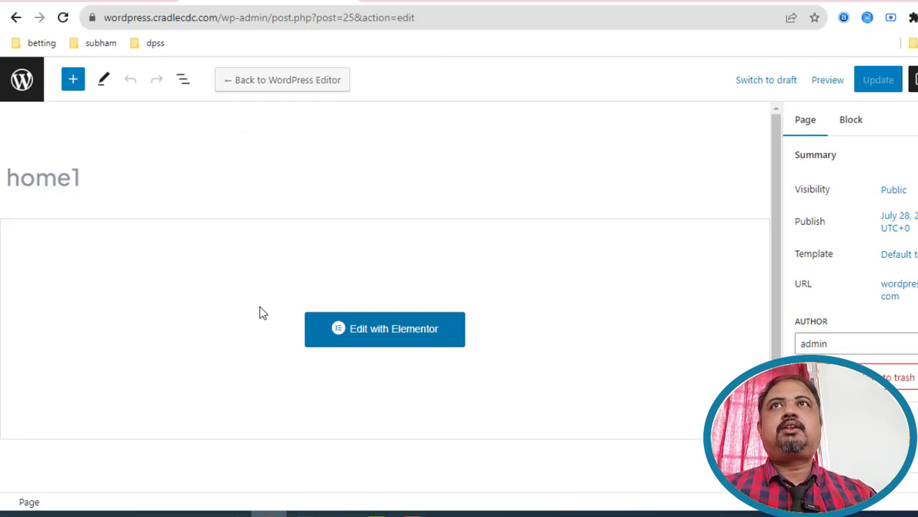
pyautogui.click(33, 89)
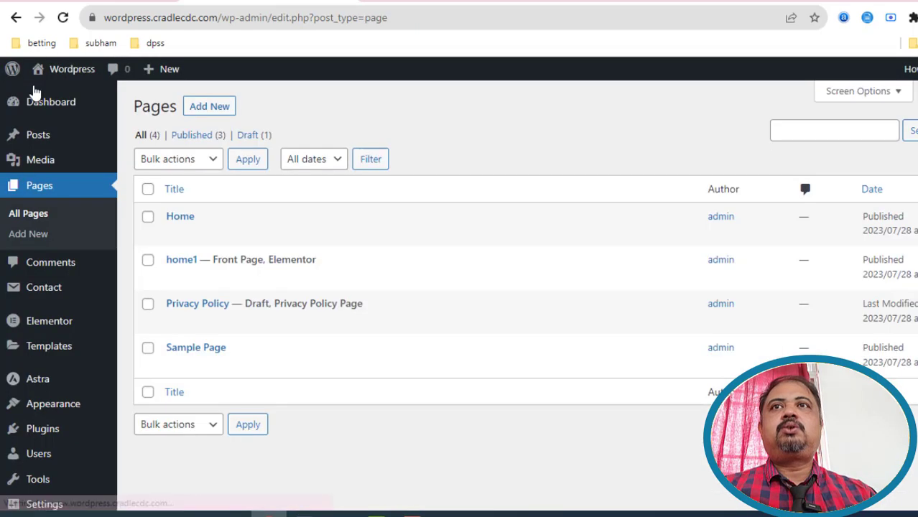
# Search the plugin directory for 'elementor', then install and activate Essential Addons for Elementor.
pyautogui.moveTo(58, 435)
pyautogui.click(160, 430)
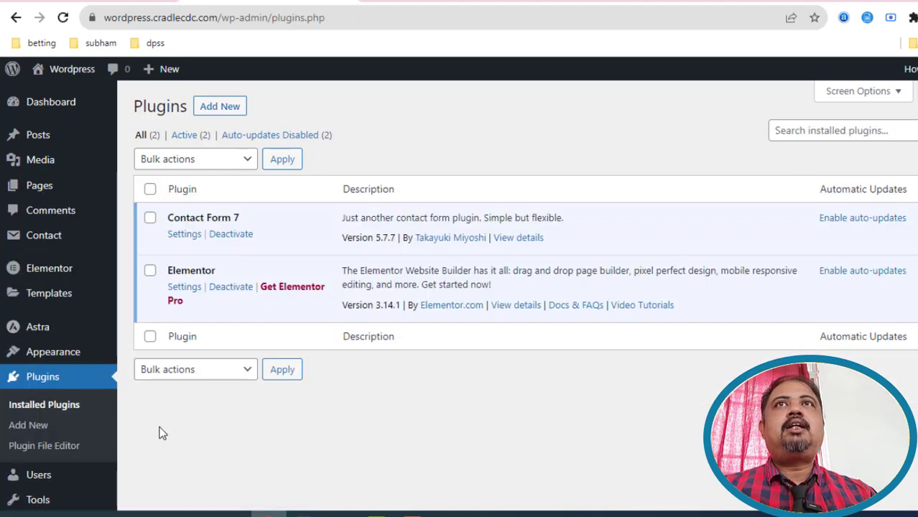
pyautogui.click(229, 111)
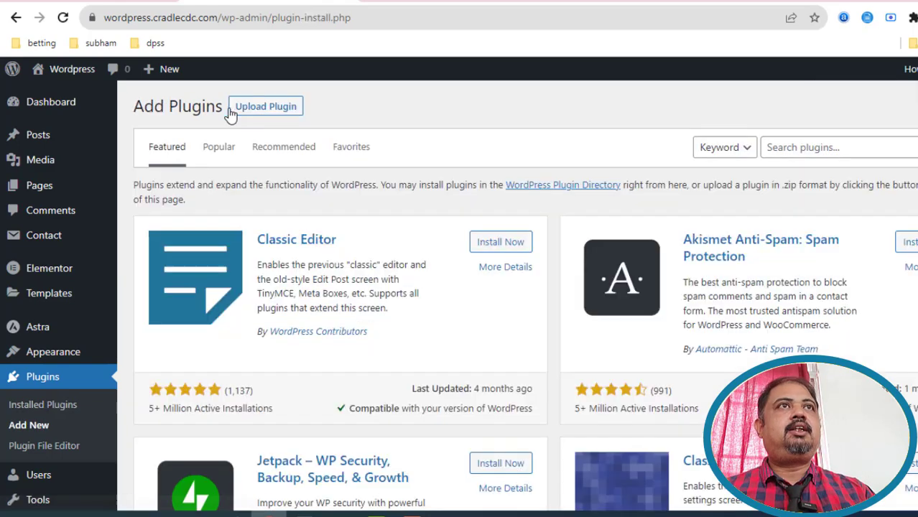
pyautogui.click(789, 153)
pyautogui.click(869, 185)
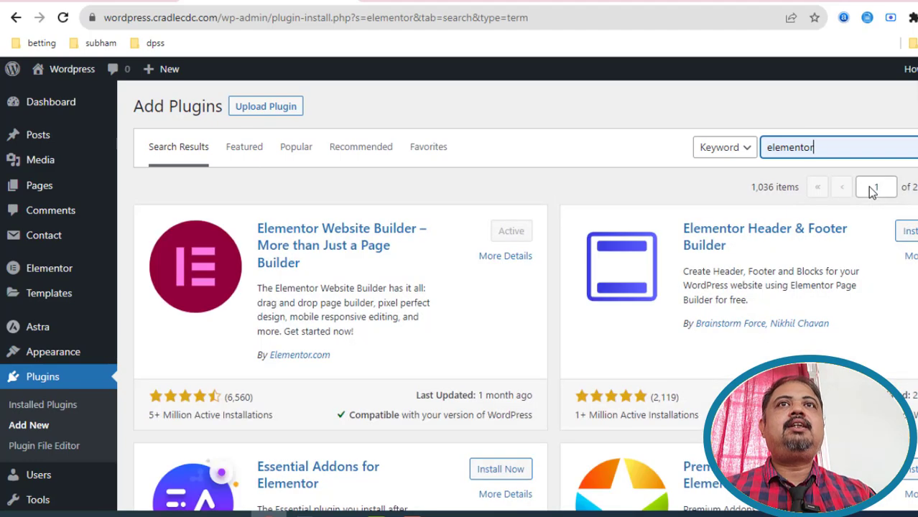
pyautogui.scroll(-2, 483, 321)
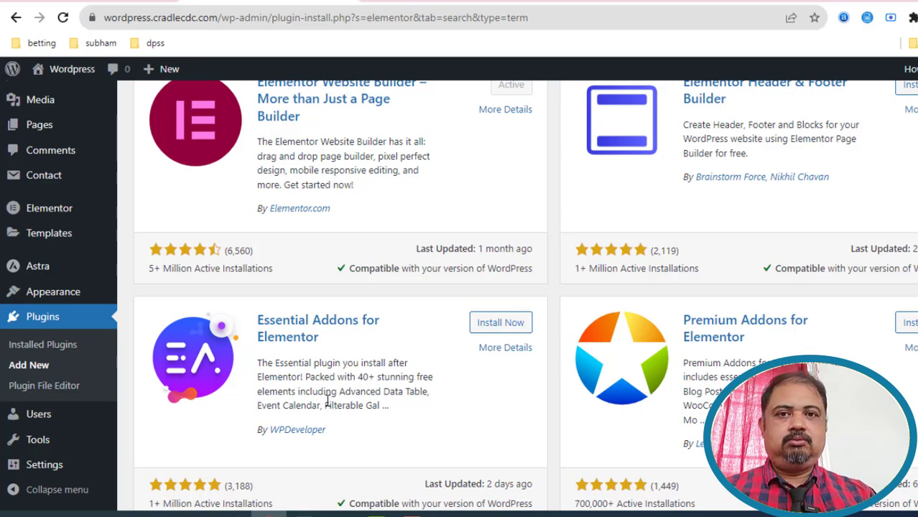
pyautogui.click(501, 324)
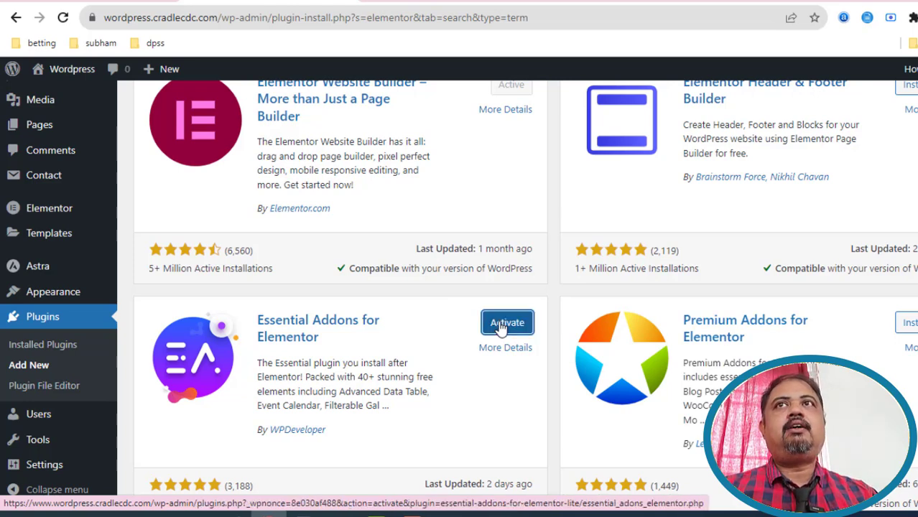
pyautogui.click(502, 328)
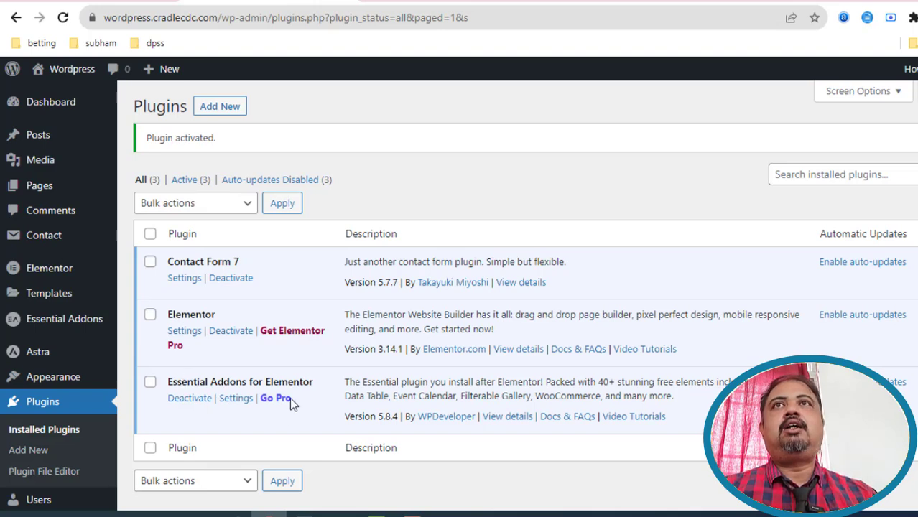
# Edit the home1 page with Elementor and scroll down its preview.
pyautogui.moveTo(16, 188)
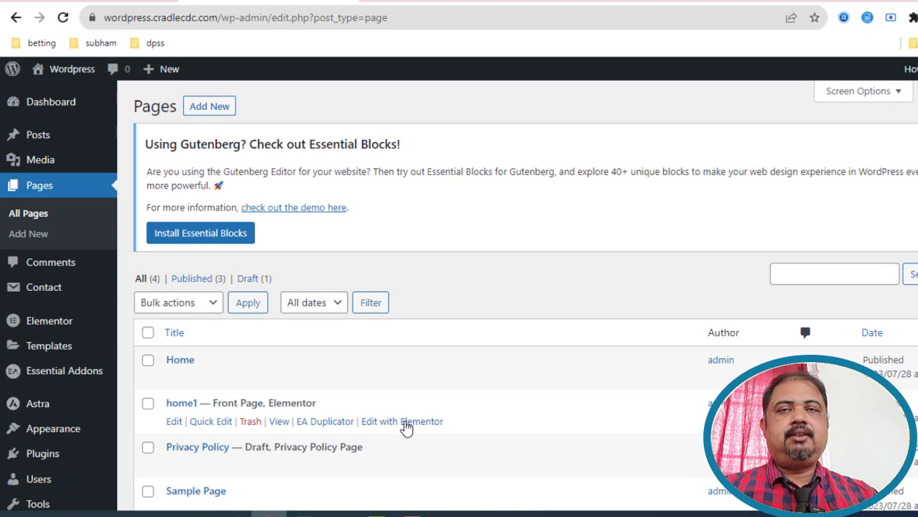
pyautogui.click(404, 423)
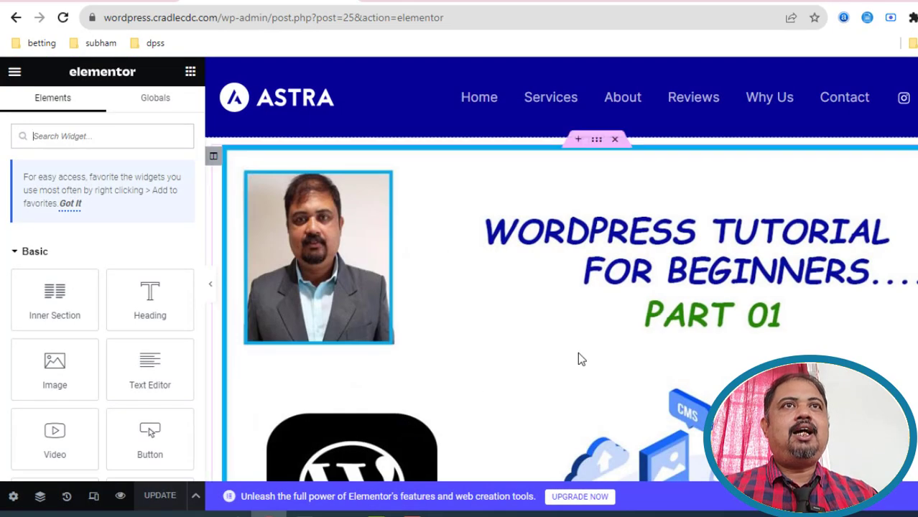
pyautogui.scroll(-10, 578, 360)
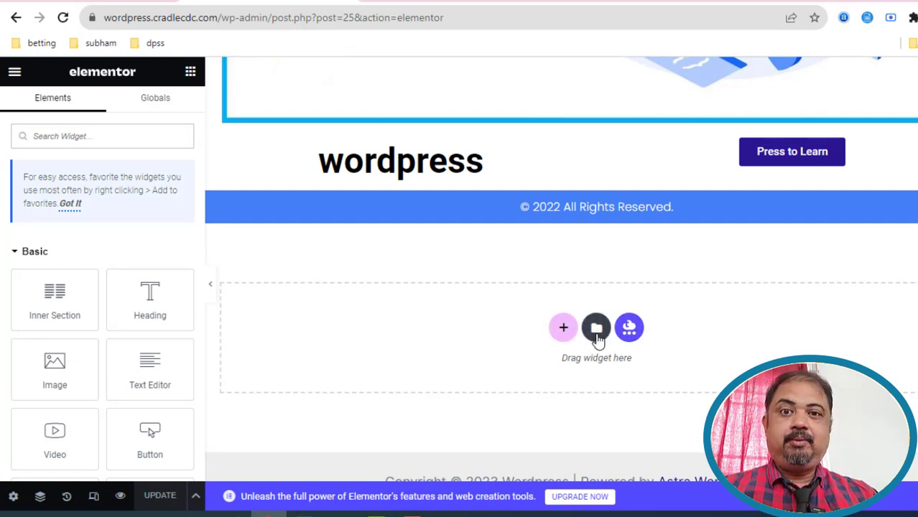
# Install and activate Templately from the editor, then delete the hero photo-and-title section.
pyautogui.click(637, 330)
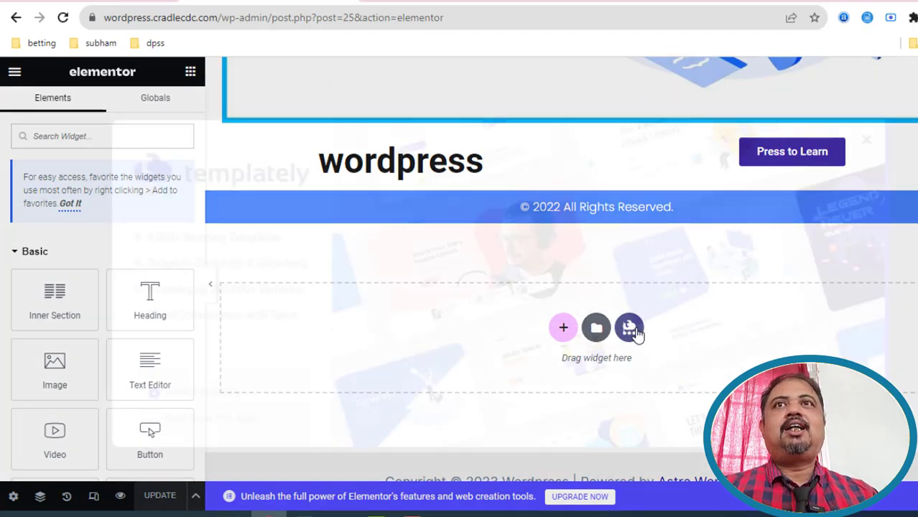
pyautogui.scroll(-2, 227, 325)
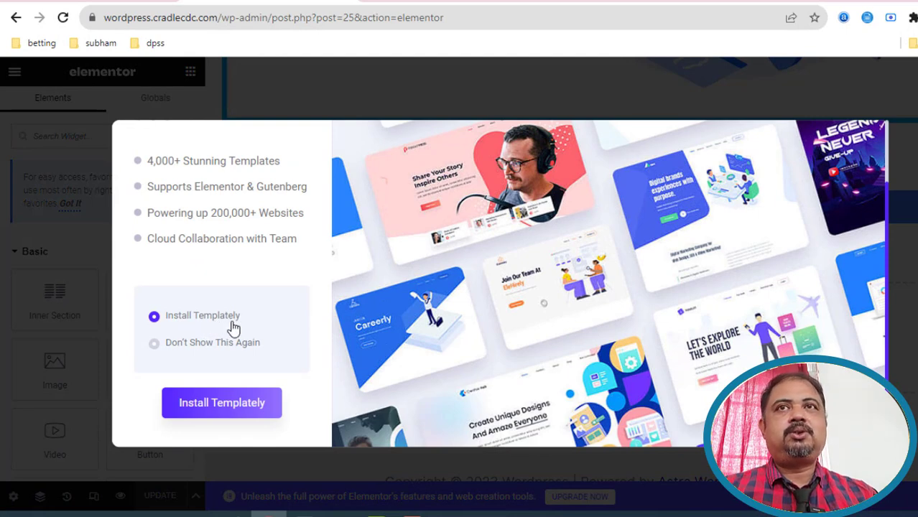
pyautogui.click(237, 405)
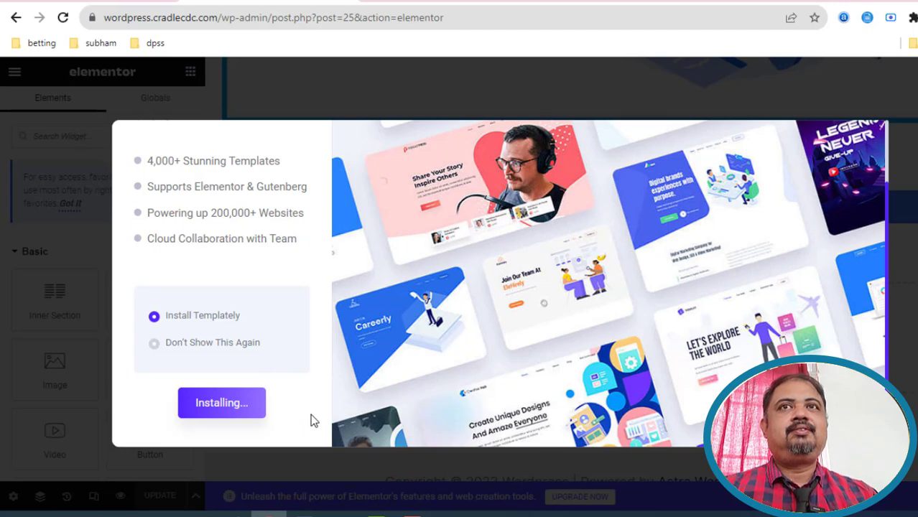
pyautogui.click(241, 406)
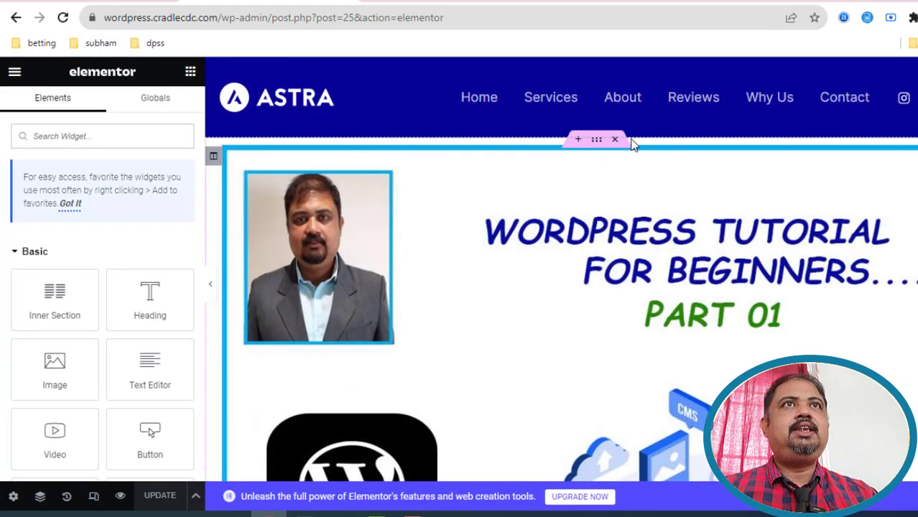
pyautogui.click(616, 140)
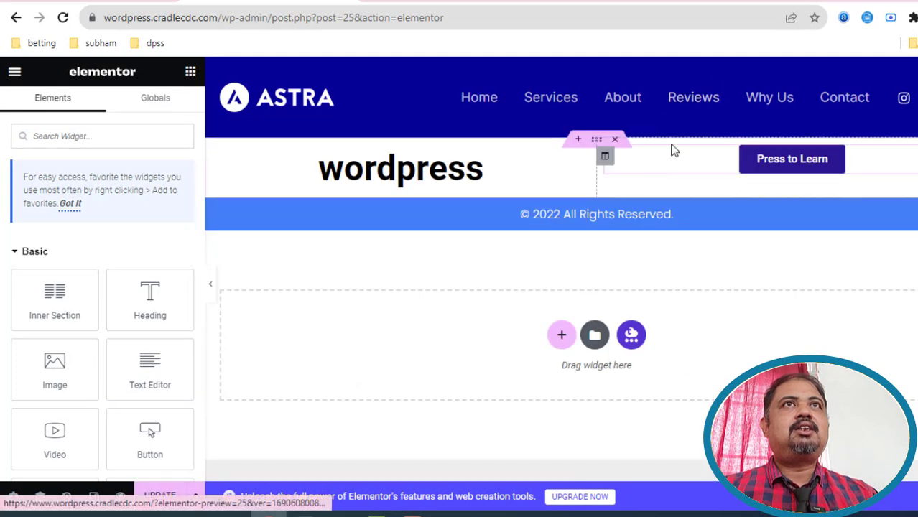
# Delete the '© 2022 All Rights Reserved' footer strip and open the Templately template library.
pyautogui.click(616, 141)
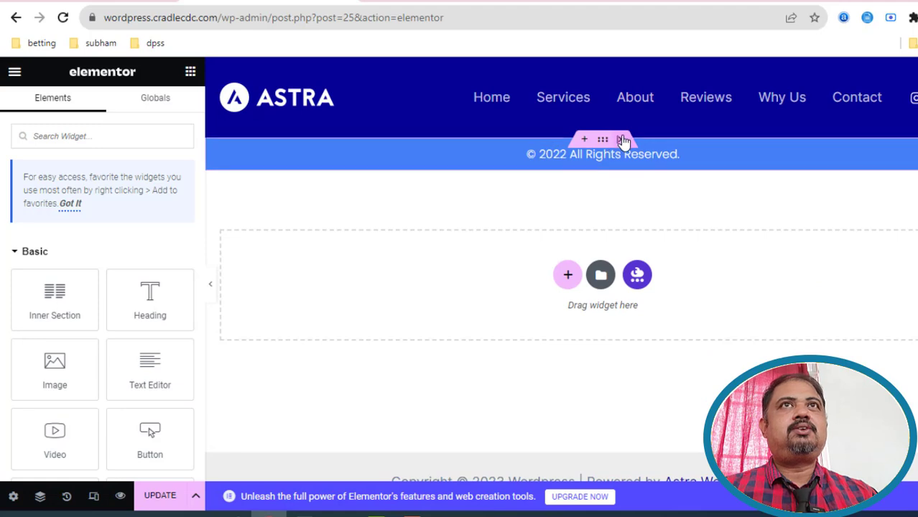
pyautogui.click(623, 141)
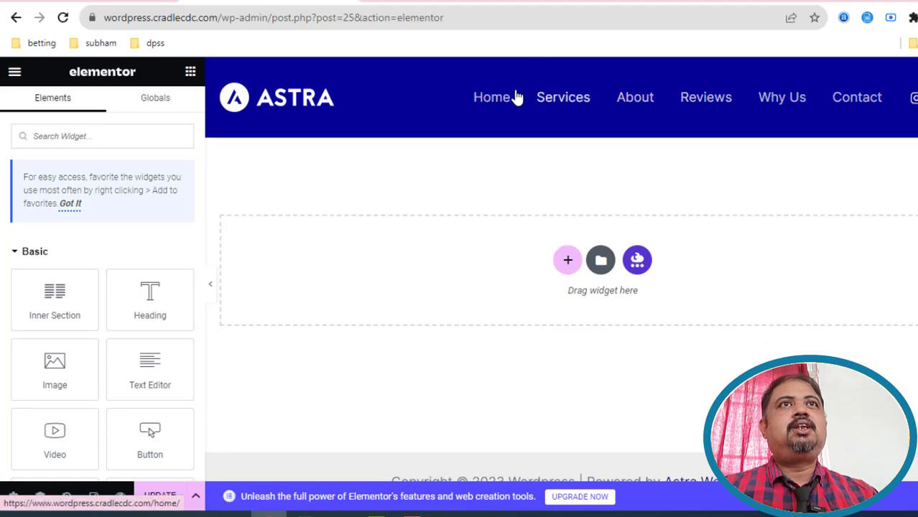
pyautogui.click(637, 261)
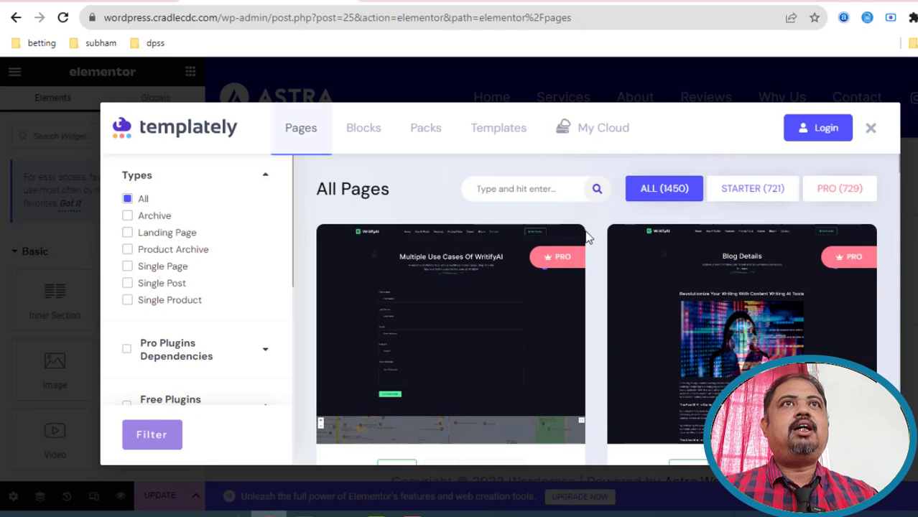
# Search the Templately library for 'web' with the Starter filter and browse the results.
pyautogui.click(508, 188)
pyautogui.write('web')
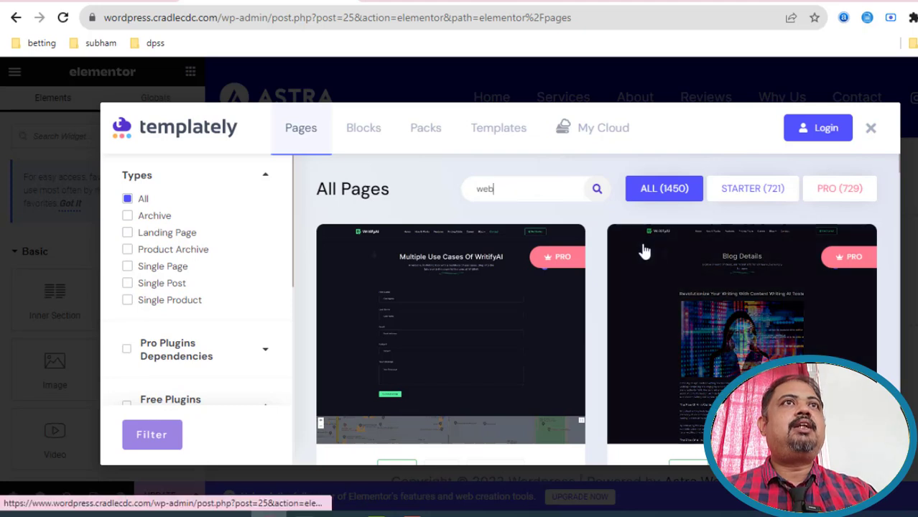
pyautogui.click(752, 199)
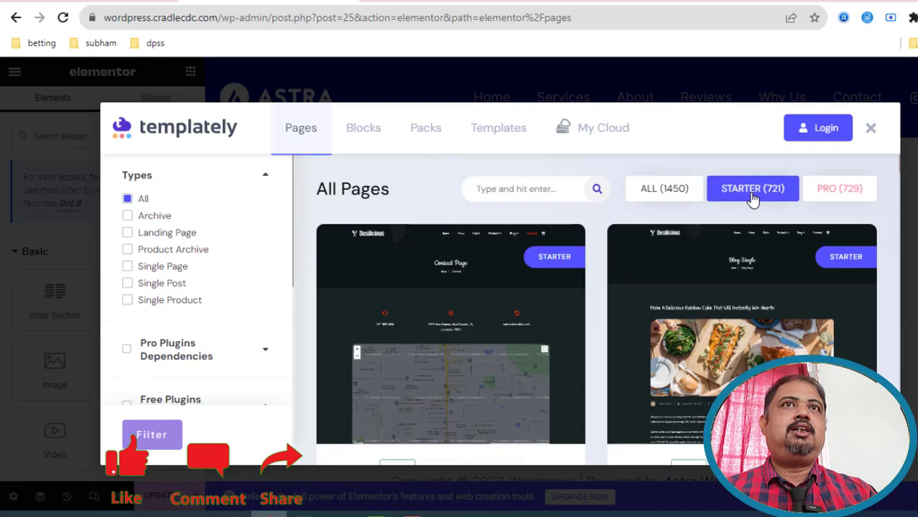
pyautogui.click(515, 188)
pyautogui.write('we')
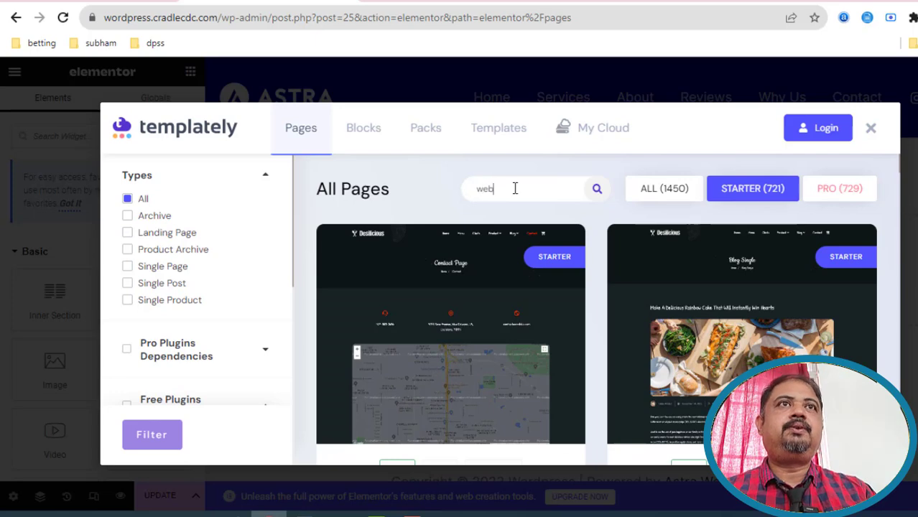
pyautogui.write('b')
pyautogui.click(599, 190)
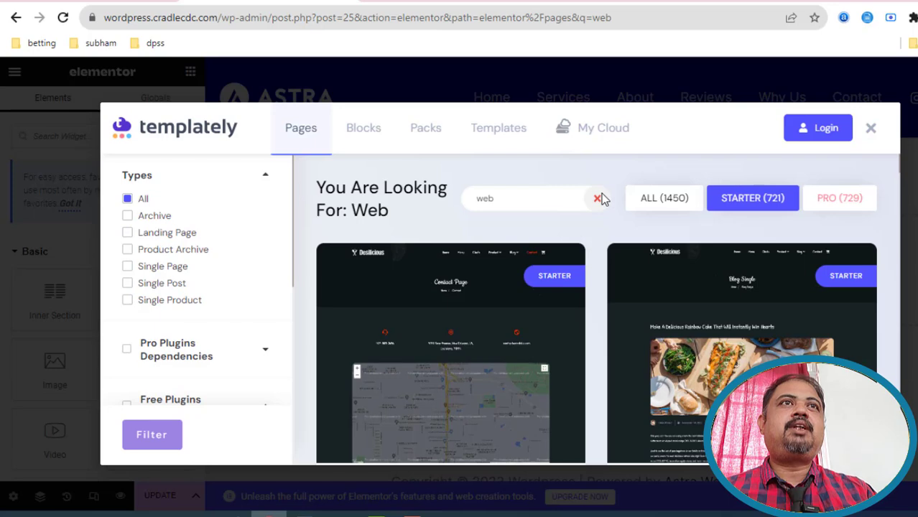
pyautogui.scroll(-8, 611, 240)
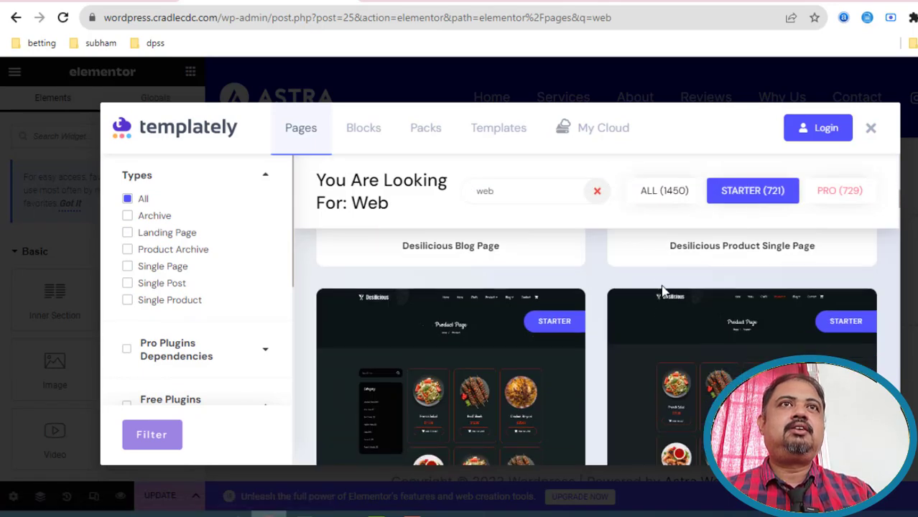
pyautogui.scroll(-10, 663, 289)
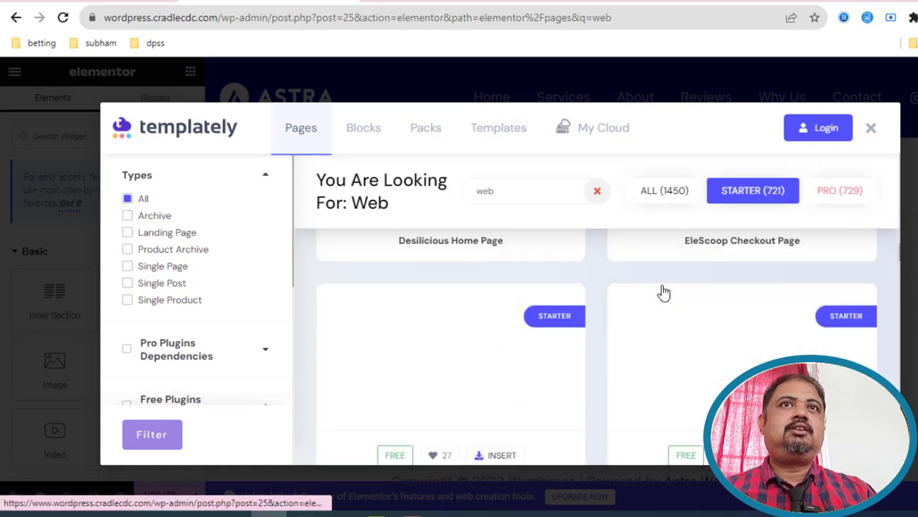
pyautogui.scroll(-5, 663, 290)
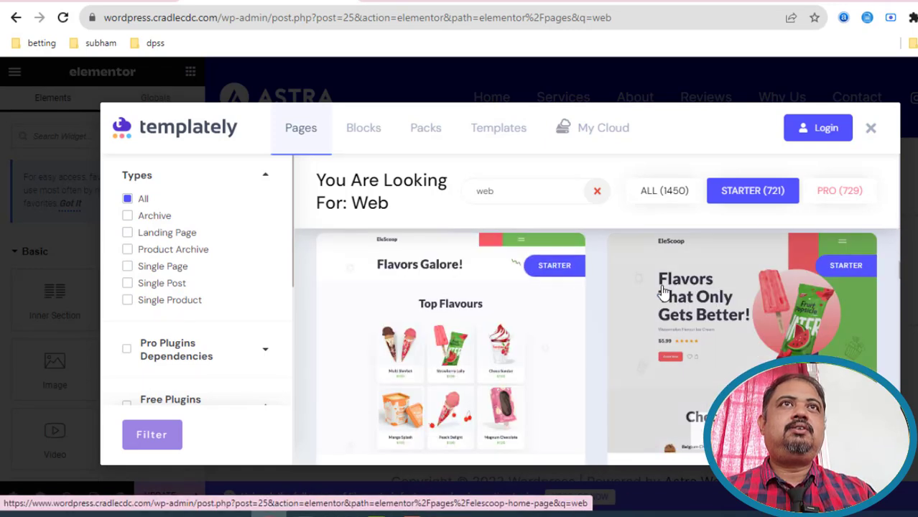
pyautogui.scroll(-3, 623, 232)
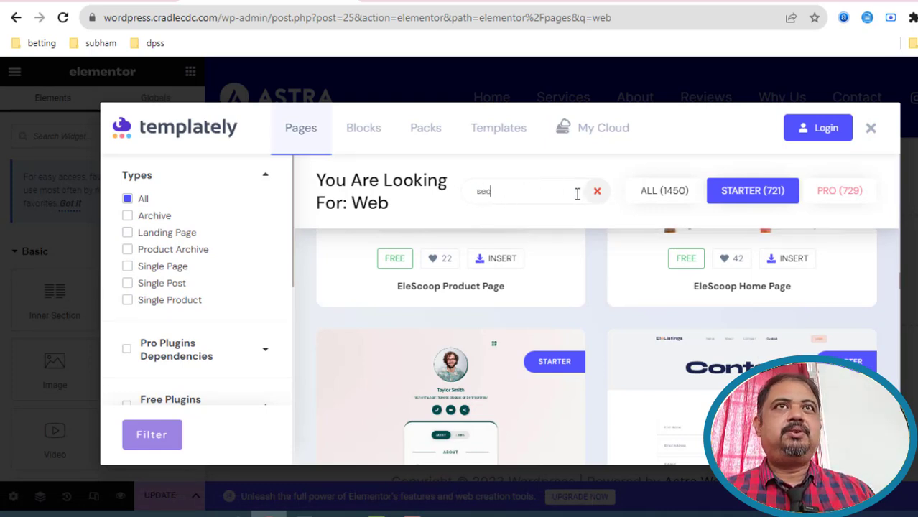
# Search for 'seo' and scroll the results to the Wave Digital Landing Page card.
pyautogui.press('Return')
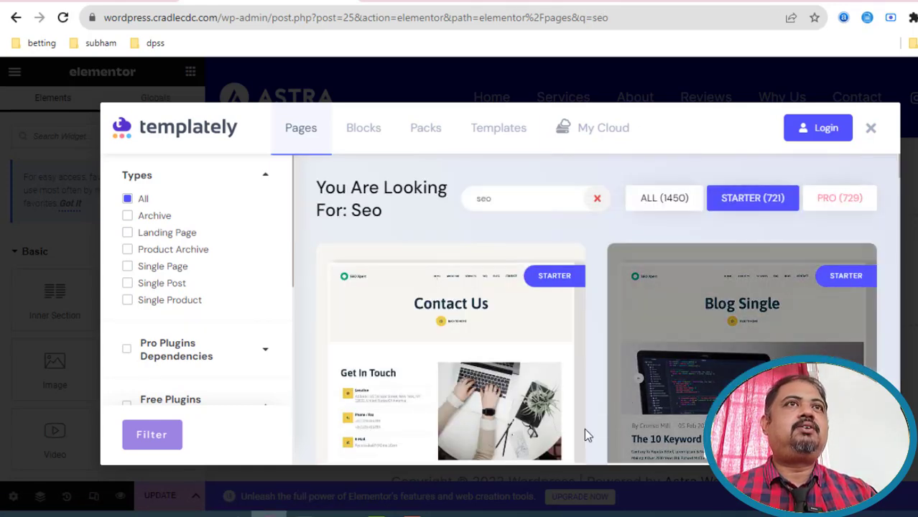
pyautogui.scroll(-1, 859, 359)
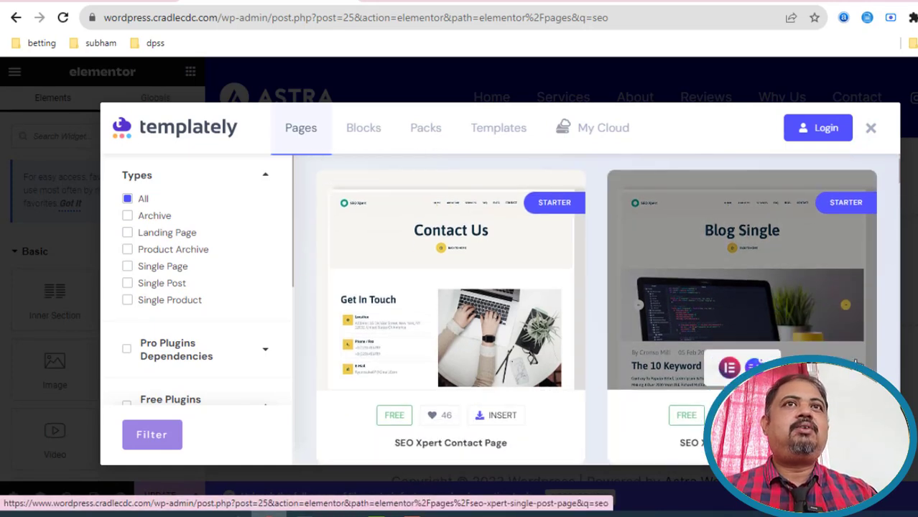
pyautogui.scroll(-2, 696, 323)
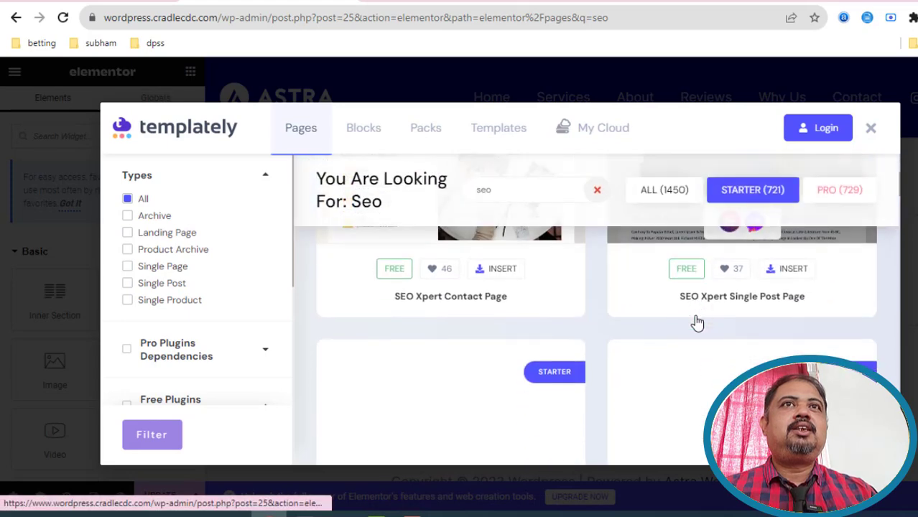
pyautogui.scroll(-2, 695, 319)
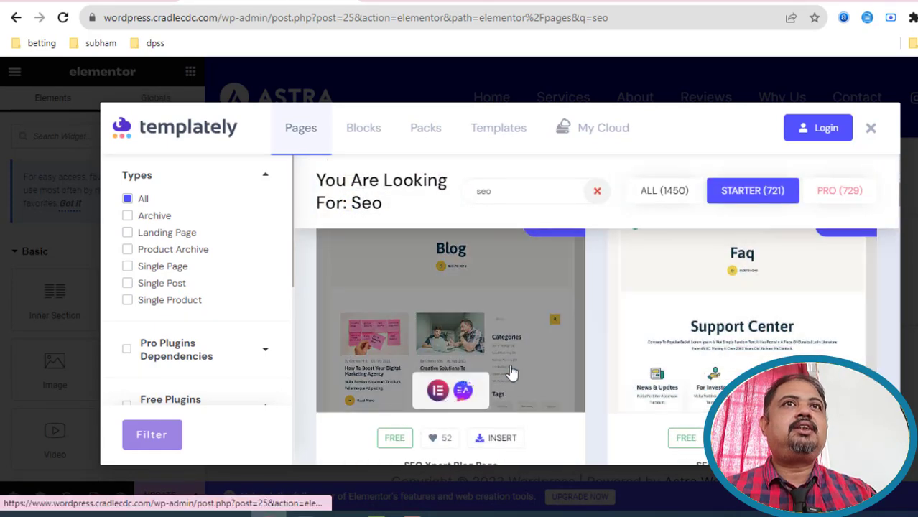
pyautogui.scroll(-2, 774, 361)
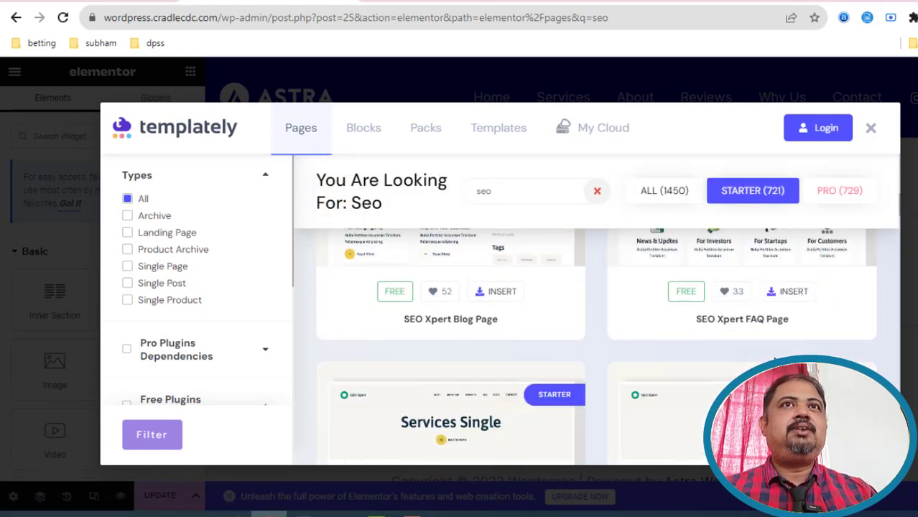
pyautogui.scroll(2, 733, 338)
pyautogui.scroll(-3, 733, 338)
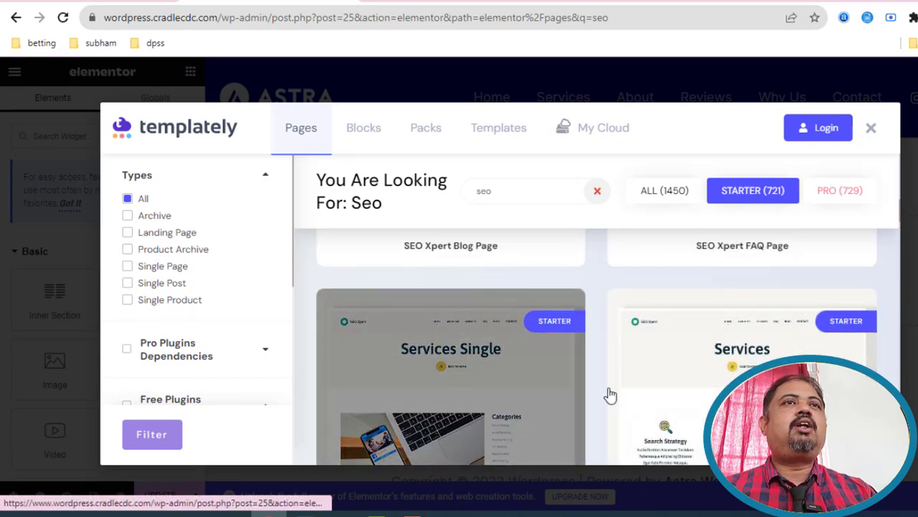
pyautogui.scroll(-2, 530, 385)
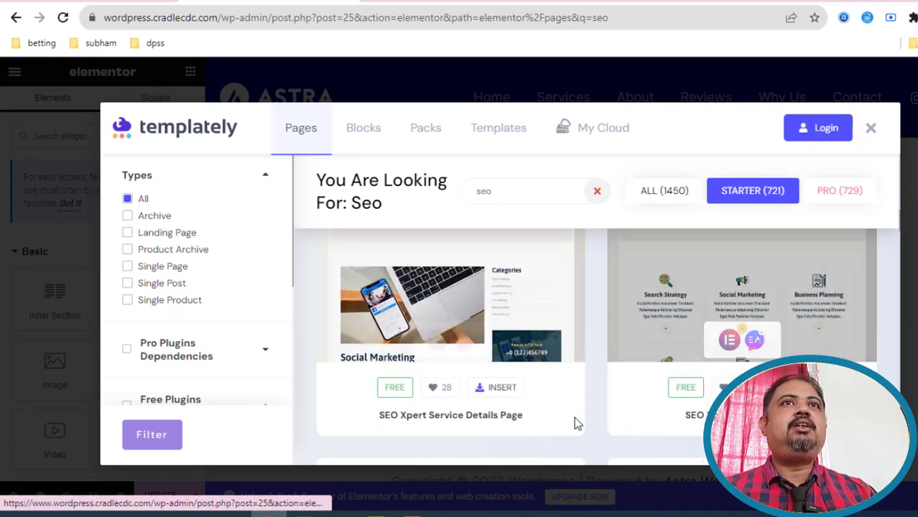
pyautogui.scroll(-2, 565, 426)
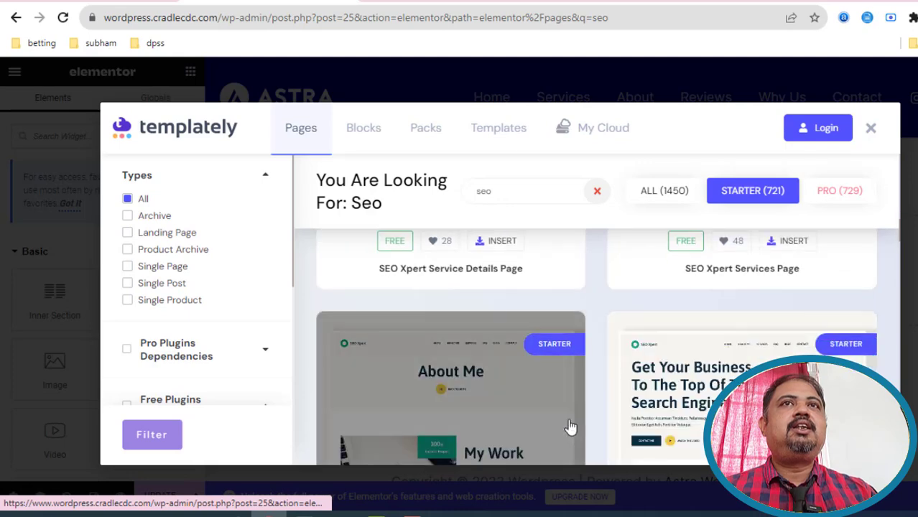
pyautogui.scroll(-2, 570, 427)
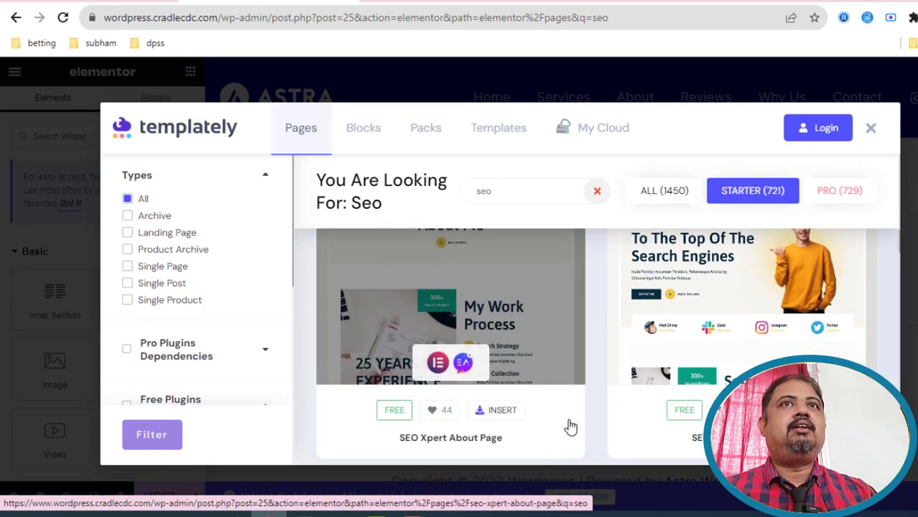
pyautogui.scroll(-2, 571, 426)
pyautogui.scroll(-2, 569, 426)
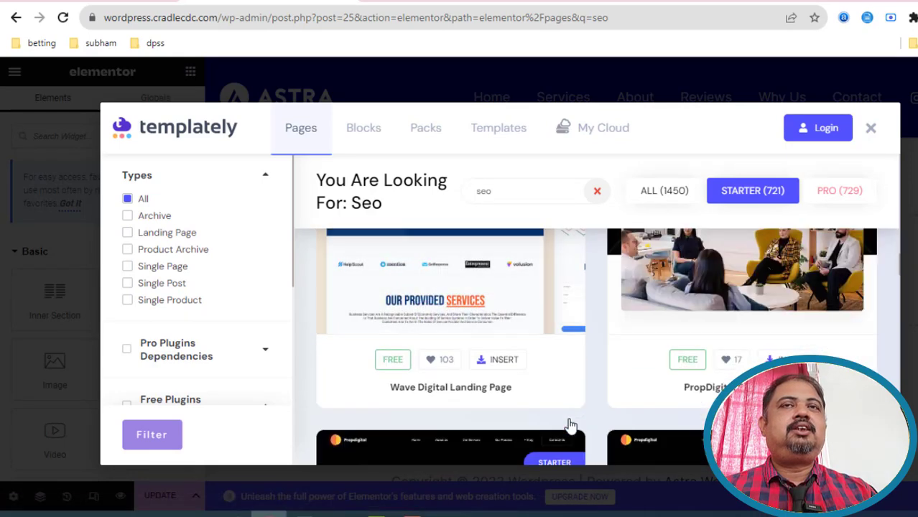
pyautogui.scroll(-2, 567, 423)
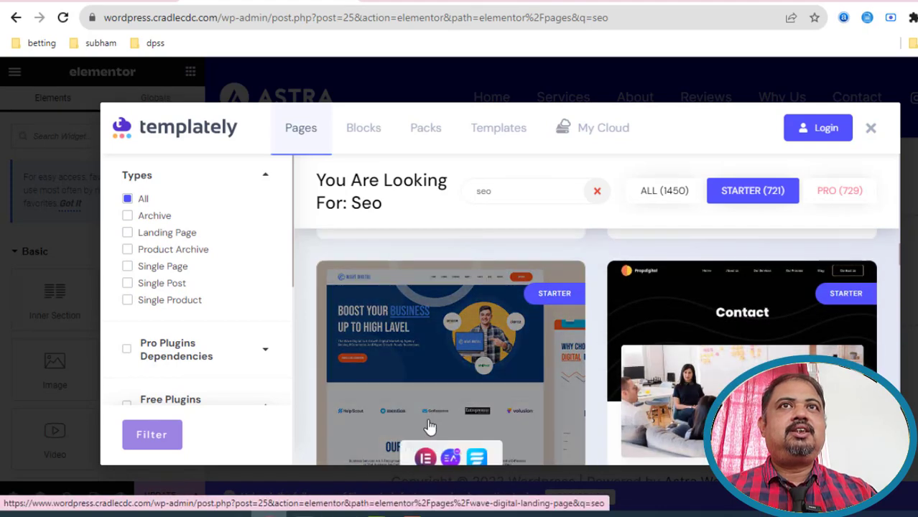
pyautogui.scroll(-2, 522, 424)
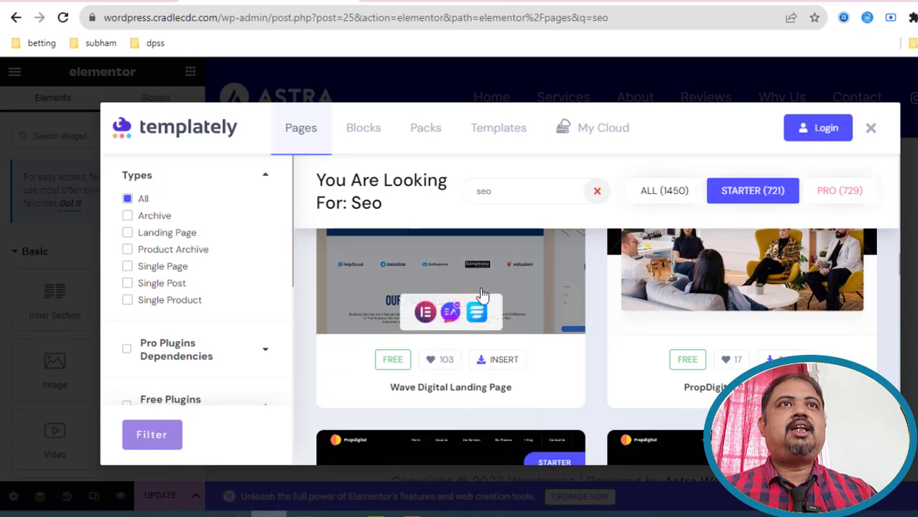
pyautogui.scroll(-3, 467, 415)
pyautogui.scroll(4, 471, 411)
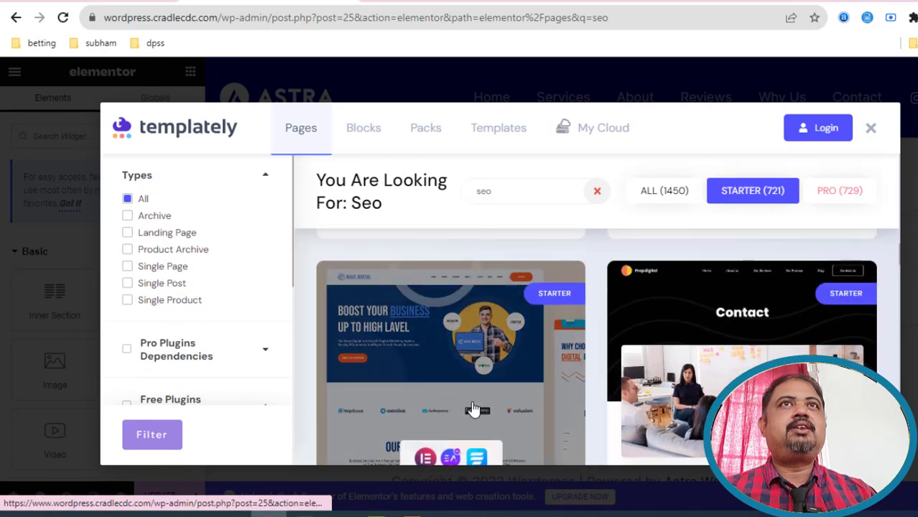
# Open the Wave Digital Landing Page template details and launch its live demo.
pyautogui.click(431, 362)
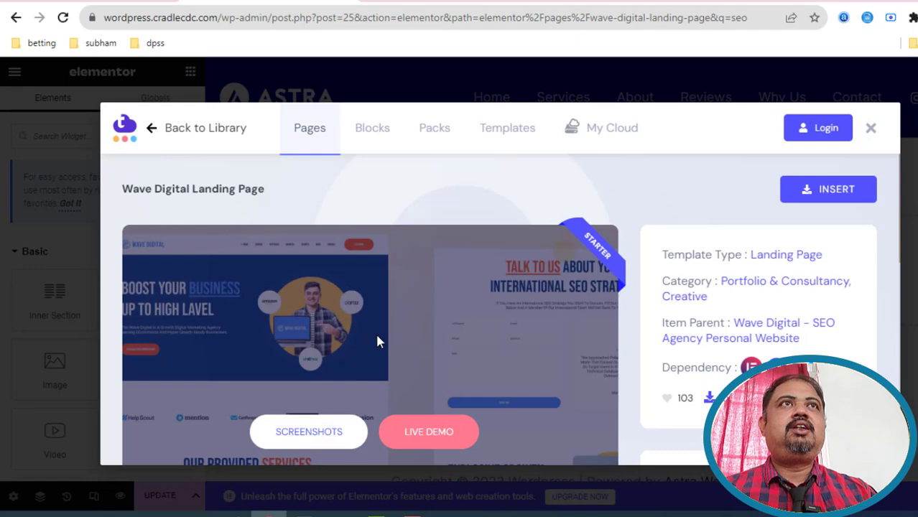
pyautogui.scroll(-2, 375, 334)
pyautogui.click(445, 291)
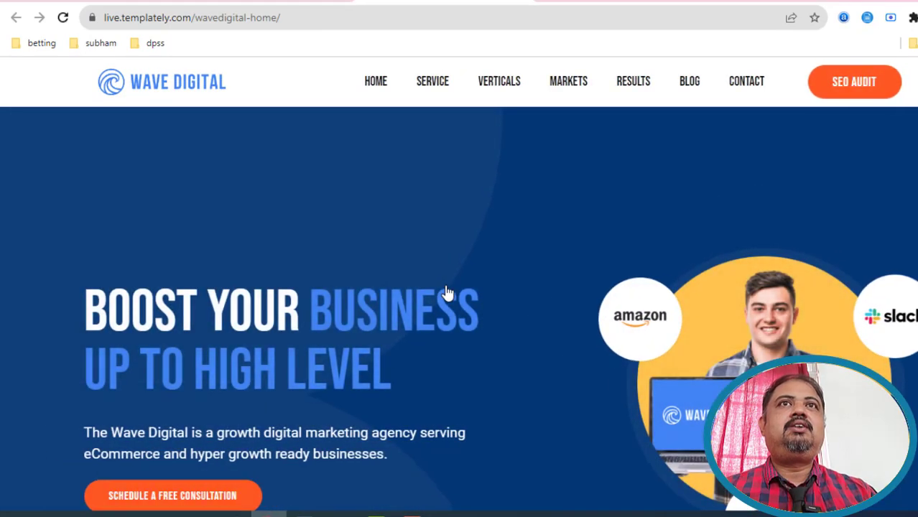
# Look through the Wave Digital live demo homepage, then return to the Elementor template details.
pyautogui.scroll(-4, 445, 294)
pyautogui.scroll(-4, 445, 298)
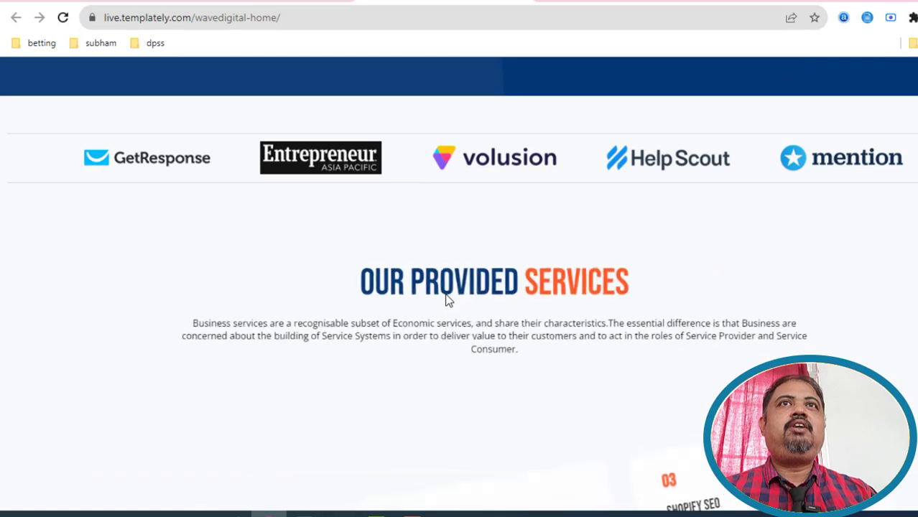
pyautogui.scroll(-5, 446, 297)
pyautogui.scroll(-6, 447, 301)
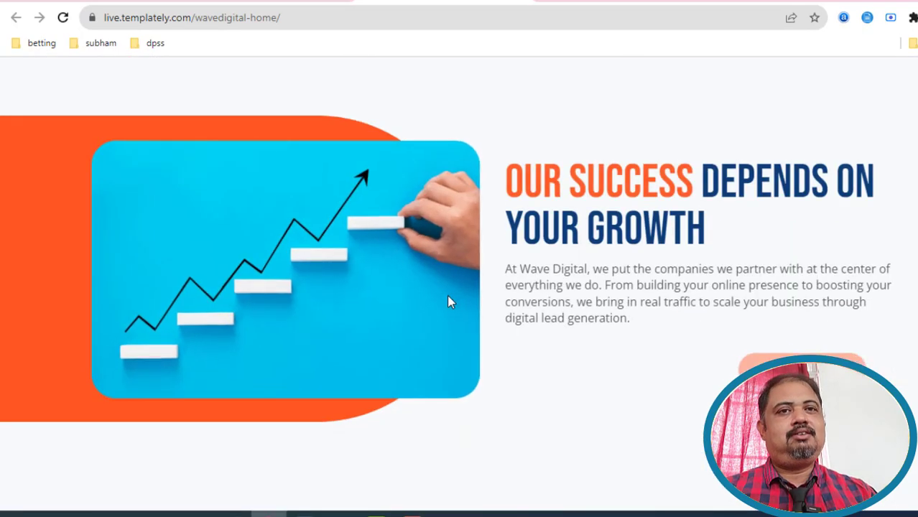
pyautogui.scroll(-2, 447, 302)
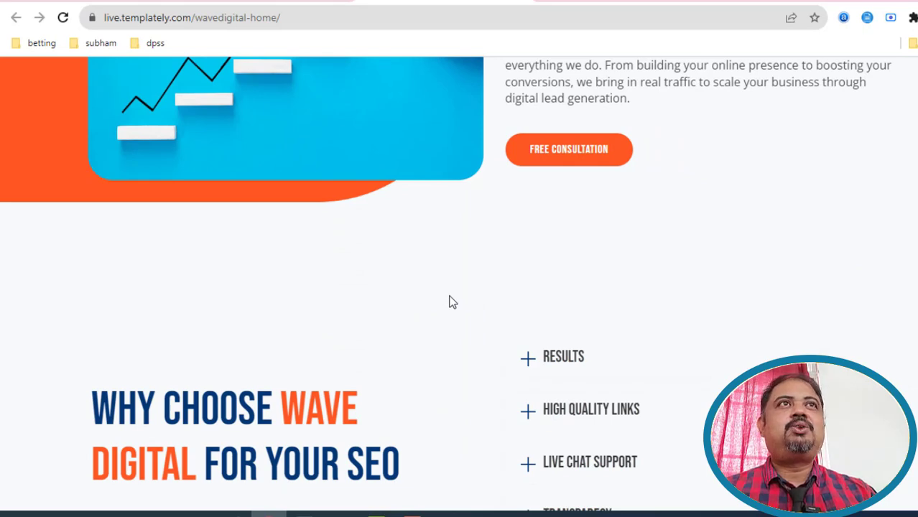
pyautogui.hotkey('ctrl', 'w')
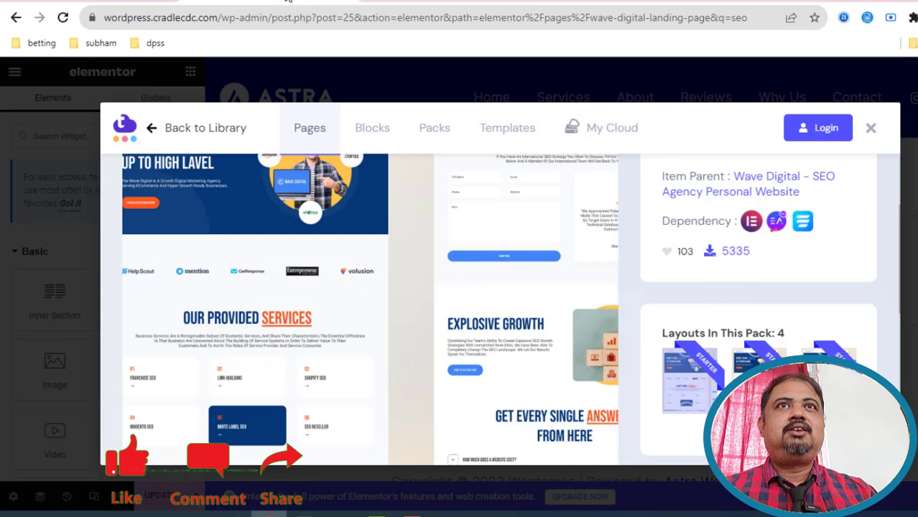
# Review the Wave Digital Landing Page details and insert the template, prompting Templately sign-in.
pyautogui.moveTo(410, 362)
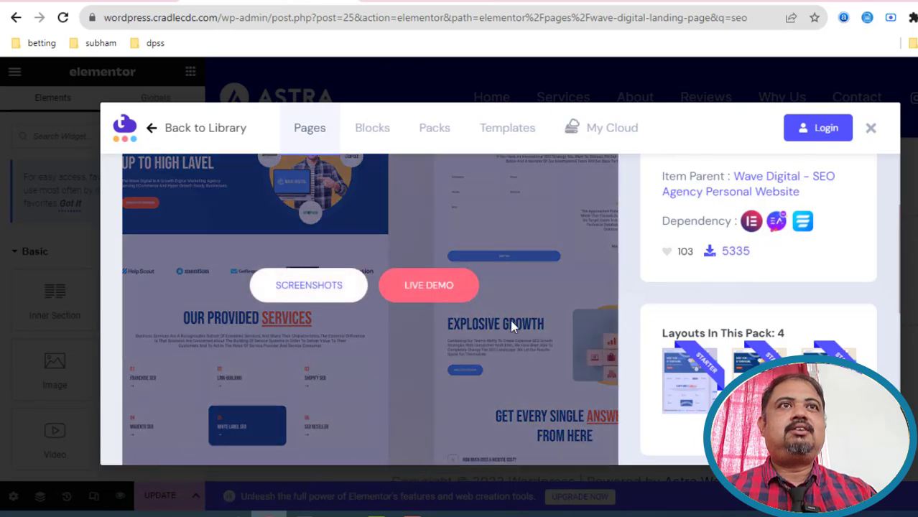
pyautogui.scroll(-1, 515, 322)
pyautogui.scroll(-5, 516, 328)
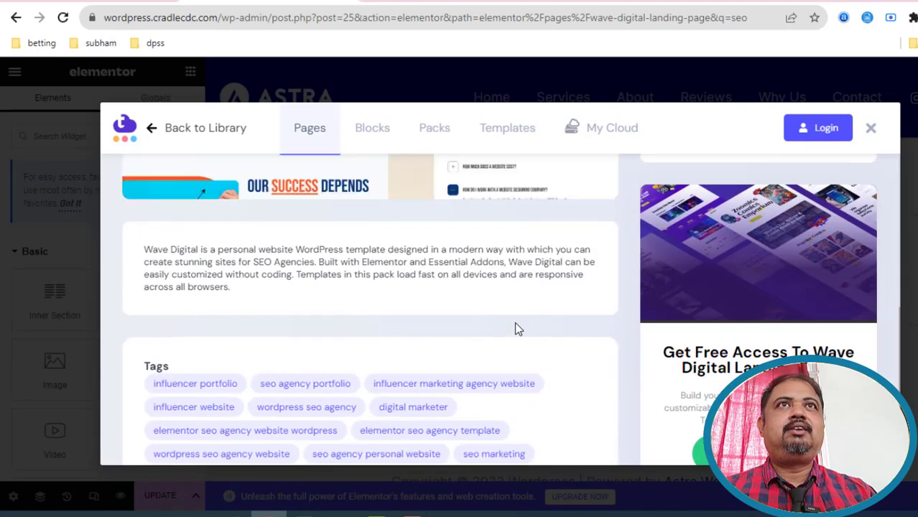
pyautogui.scroll(-2, 515, 330)
pyautogui.scroll(7, 514, 330)
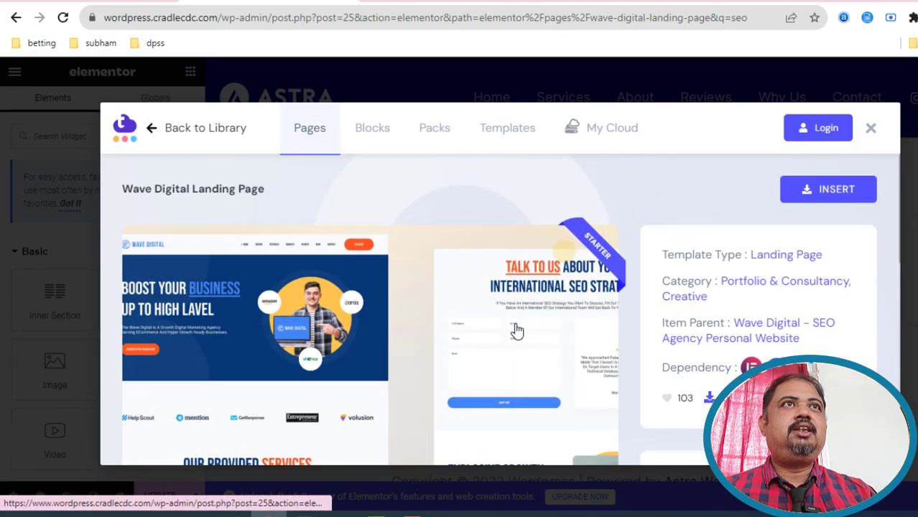
pyautogui.click(831, 194)
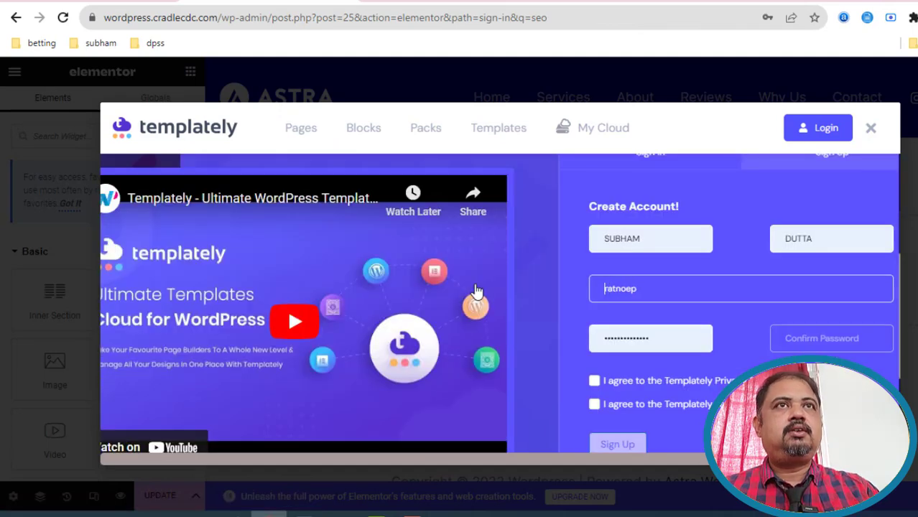
# Correct the sign-up e-mail address, replace the account password, and accept the privacy policy.
pyautogui.moveTo(642, 287); pyautogui.dragTo(510, 297)
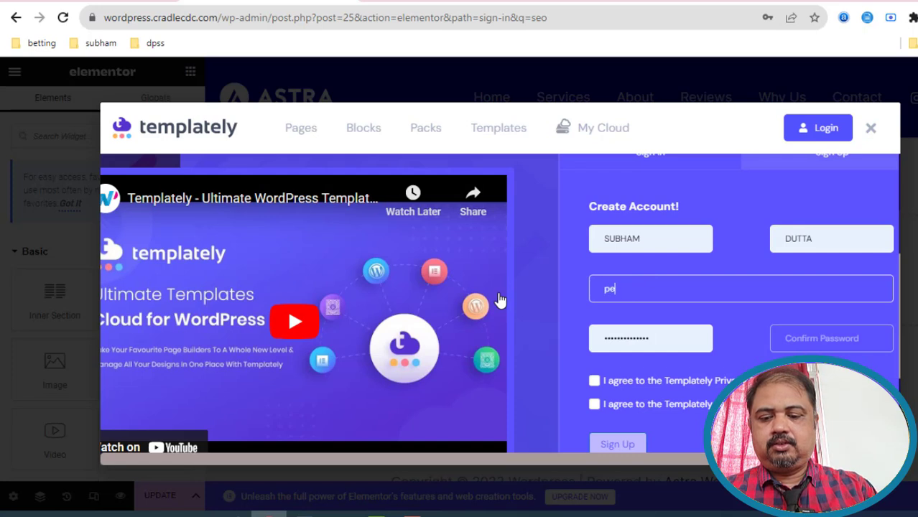
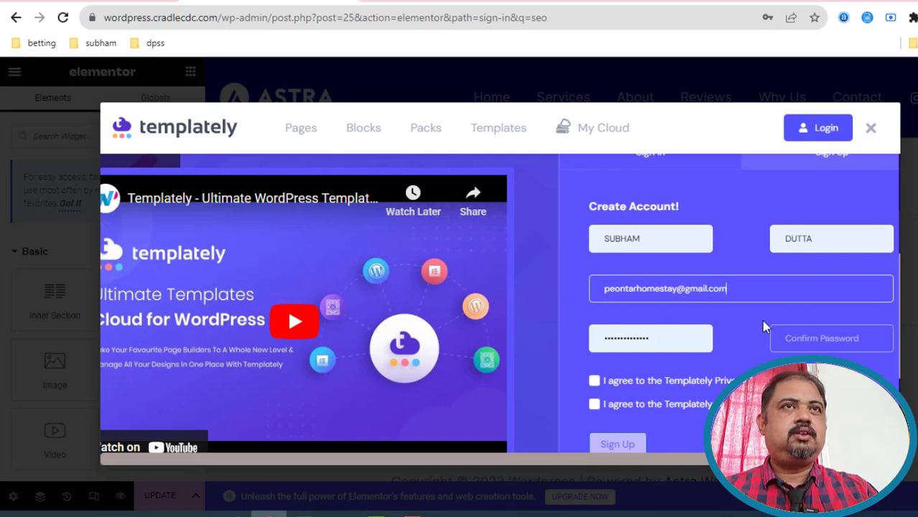
pyautogui.click(683, 333)
pyautogui.moveTo(683, 334); pyautogui.dragTo(515, 336)
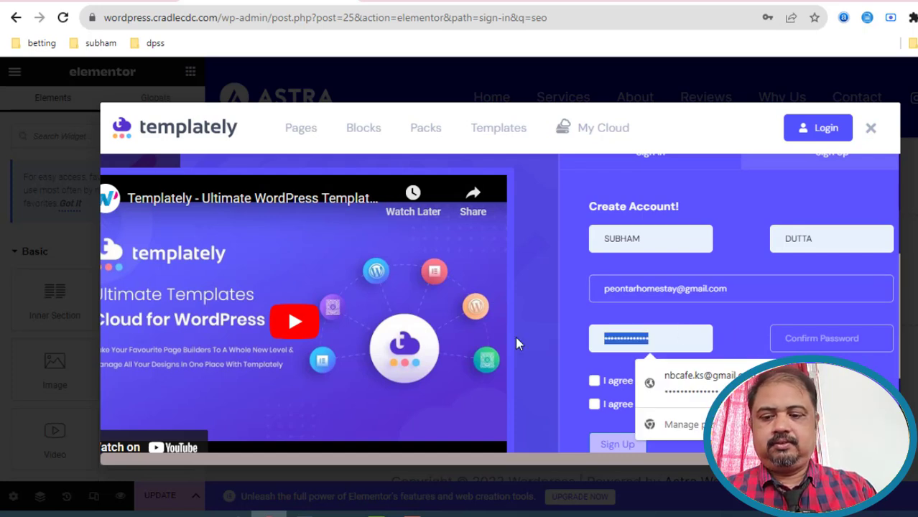
pyautogui.write('p')
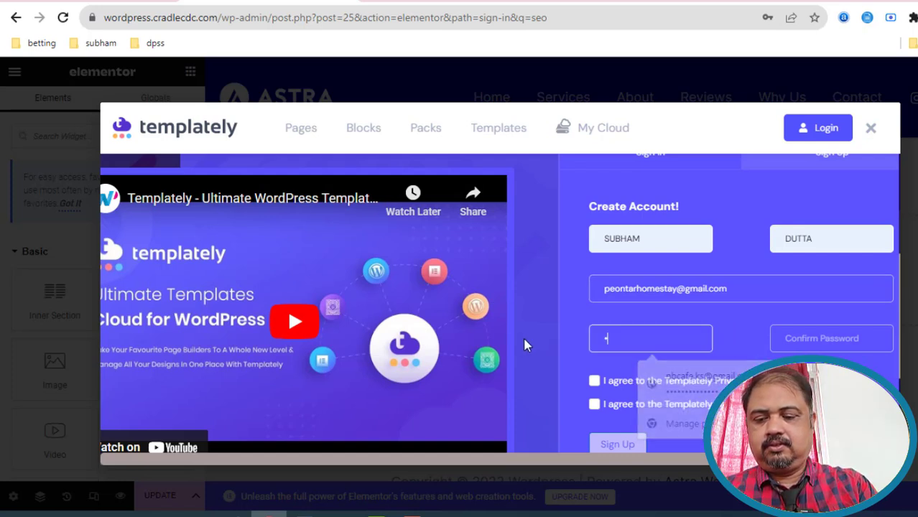
pyautogui.write('••••••••••')
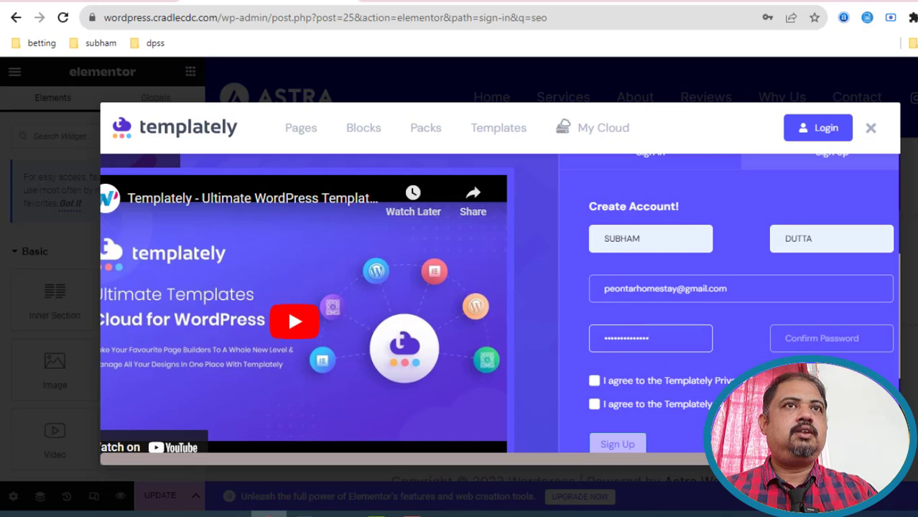
pyautogui.click(757, 287)
pyautogui.click(595, 381)
pyautogui.scroll(-1, 688, 421)
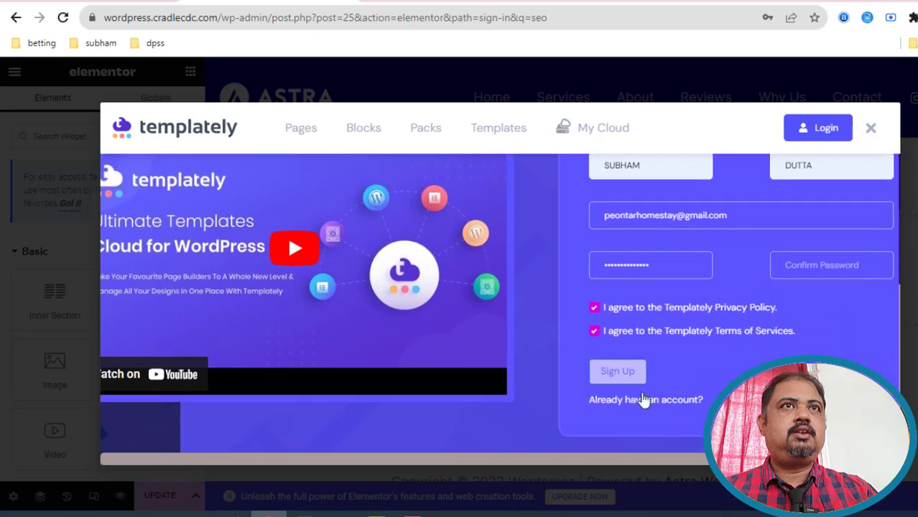
pyautogui.scroll(3, 713, 370)
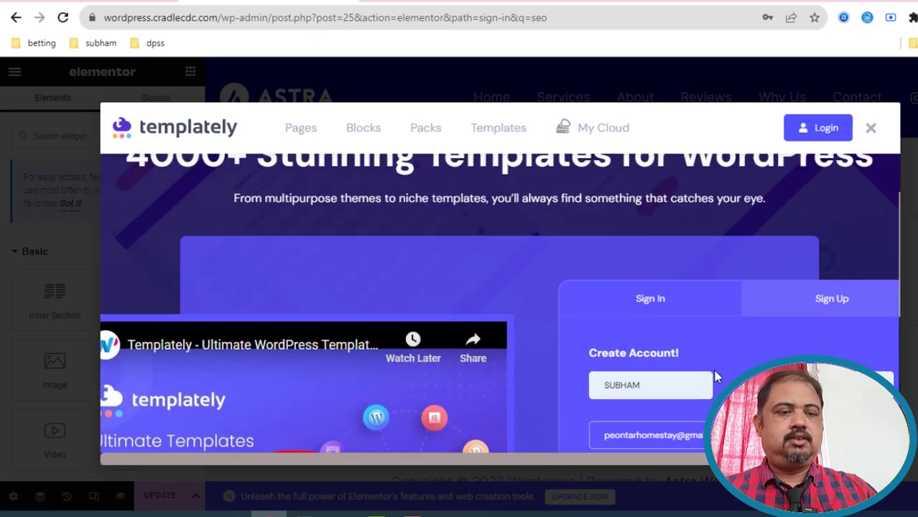
# Correct the first name's last letter, fill Confirm Password, and submit the Templately sign-up.
pyautogui.click(674, 384)
pyautogui.press('BackSpace')
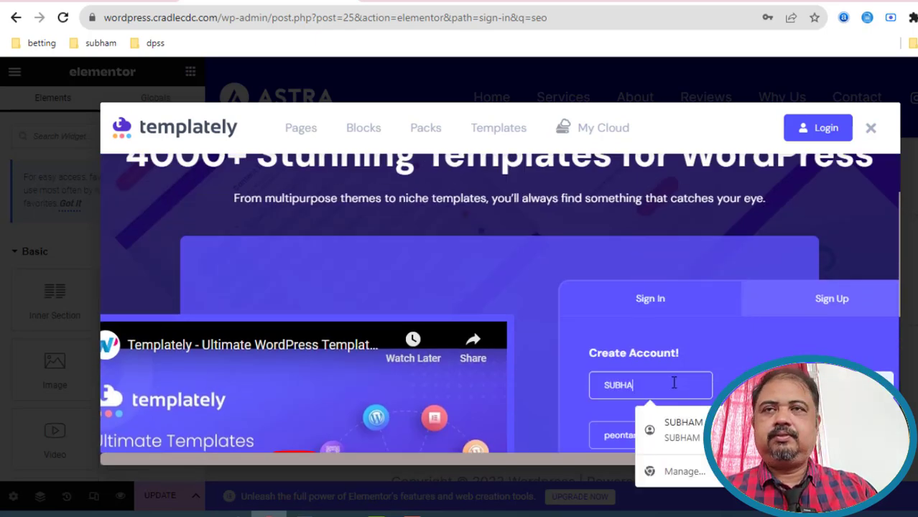
pyautogui.write('m')
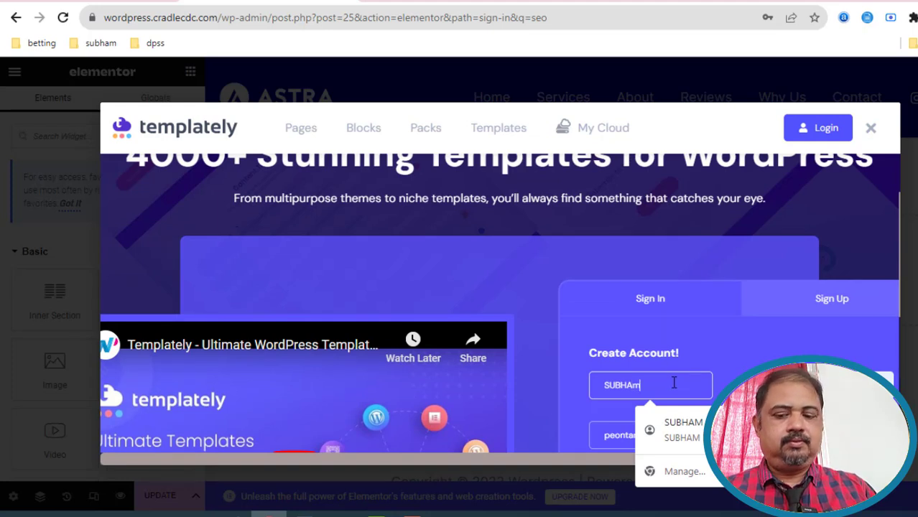
pyautogui.press('BackSpace')
pyautogui.write('M')
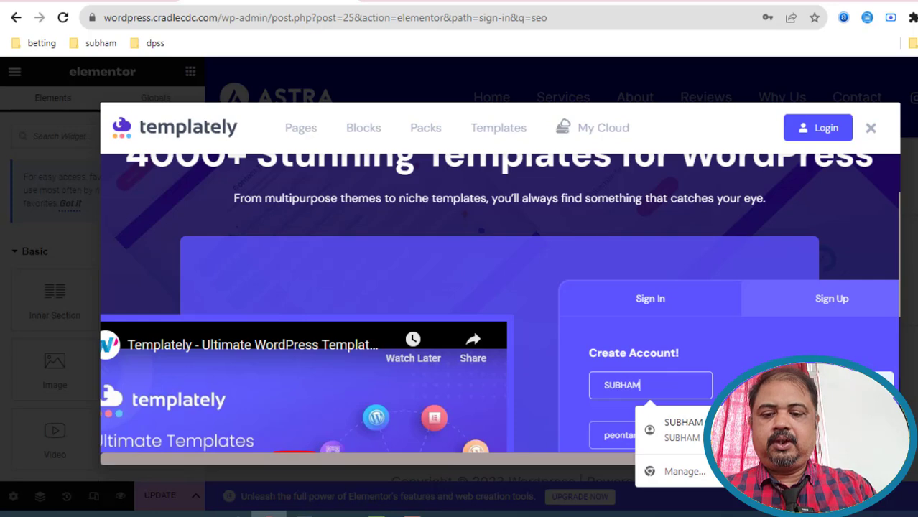
pyautogui.press('Tab')
pyautogui.press('Escape')
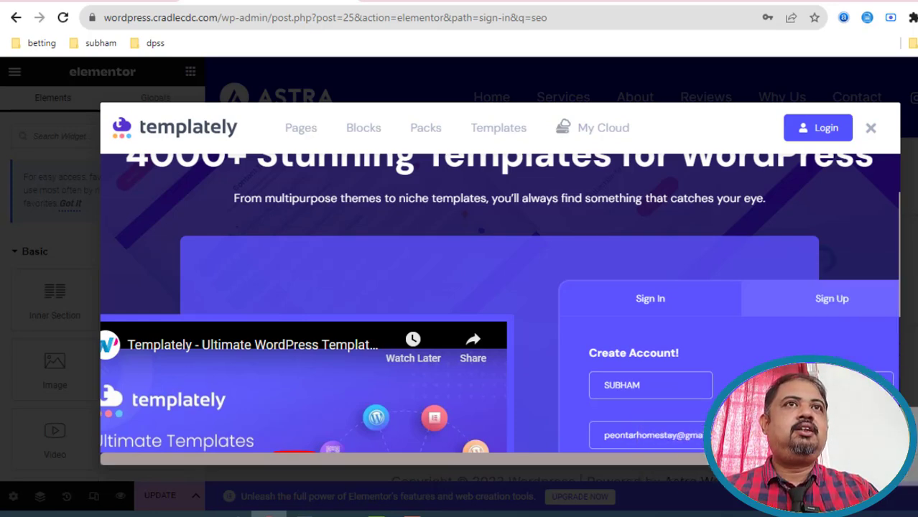
pyautogui.scroll(-5, 623, 296)
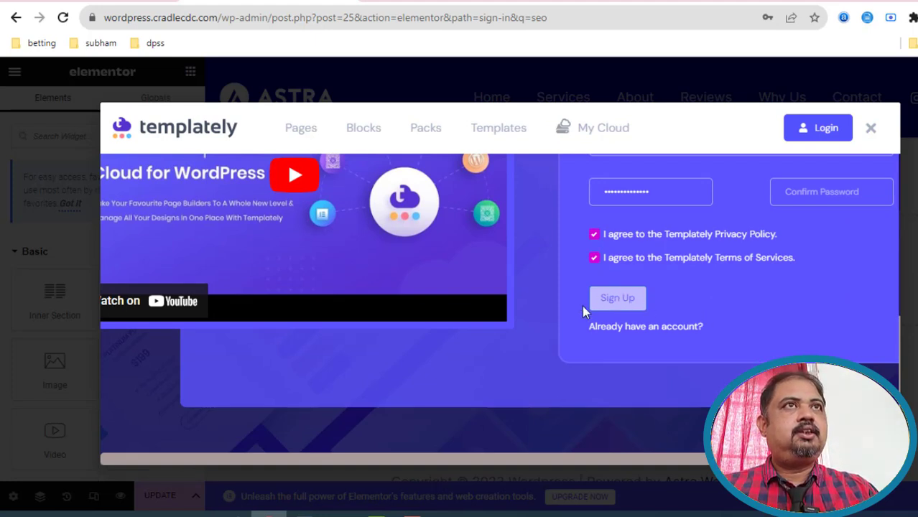
pyautogui.scroll(2, 772, 309)
pyautogui.click(787, 337)
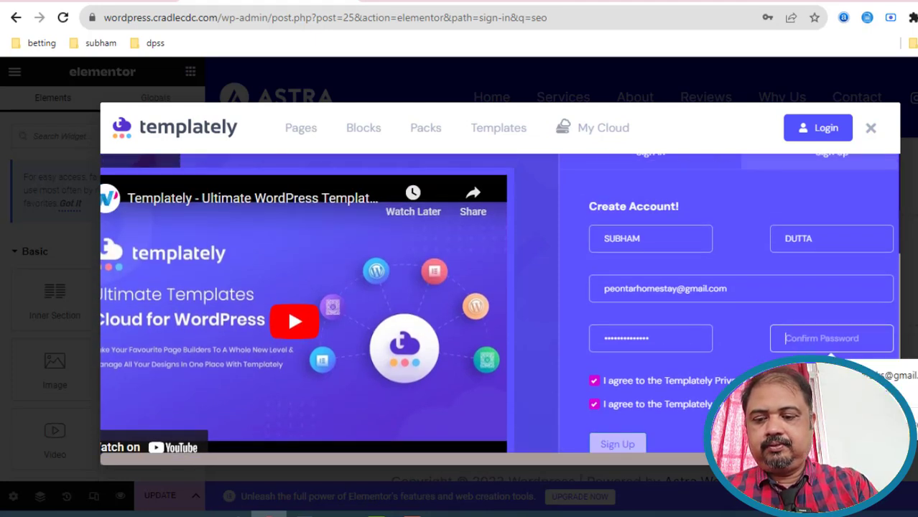
pyautogui.write('s')
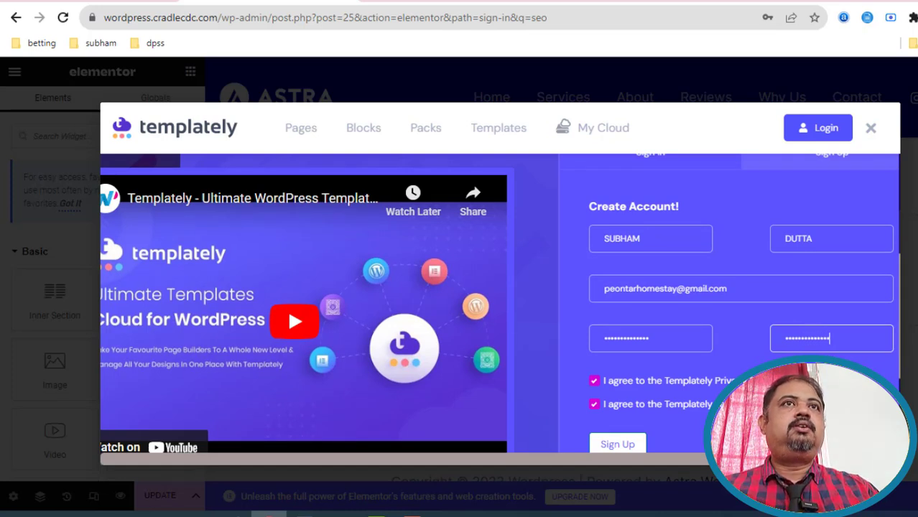
pyautogui.scroll(-2, 658, 348)
pyautogui.click(631, 300)
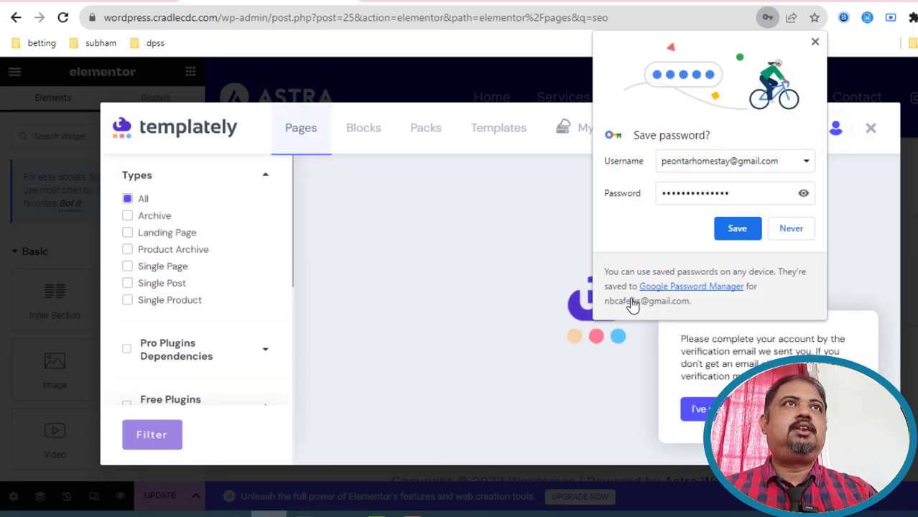
# Dismiss the save-password offer and import the Wave Digital Landing Page, installing required plugins.
pyautogui.click(815, 42)
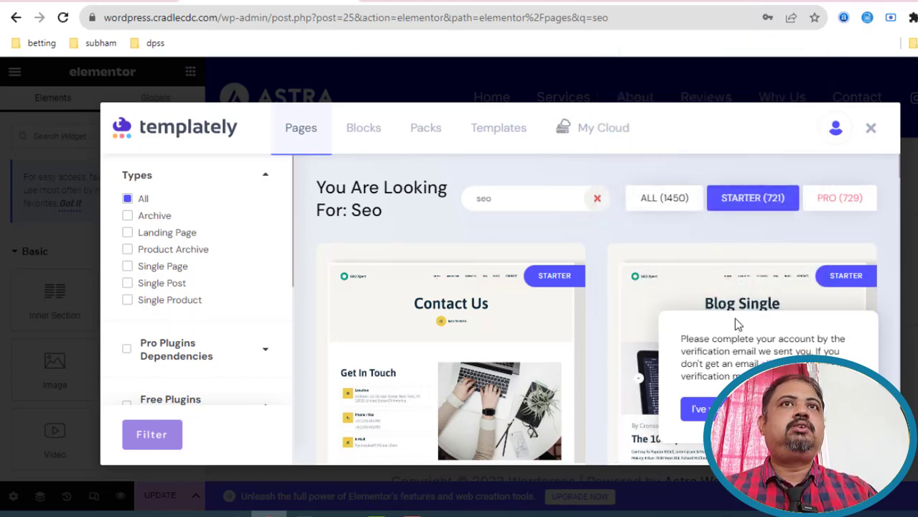
pyautogui.scroll(-3, 822, 229)
pyautogui.scroll(-10, 682, 273)
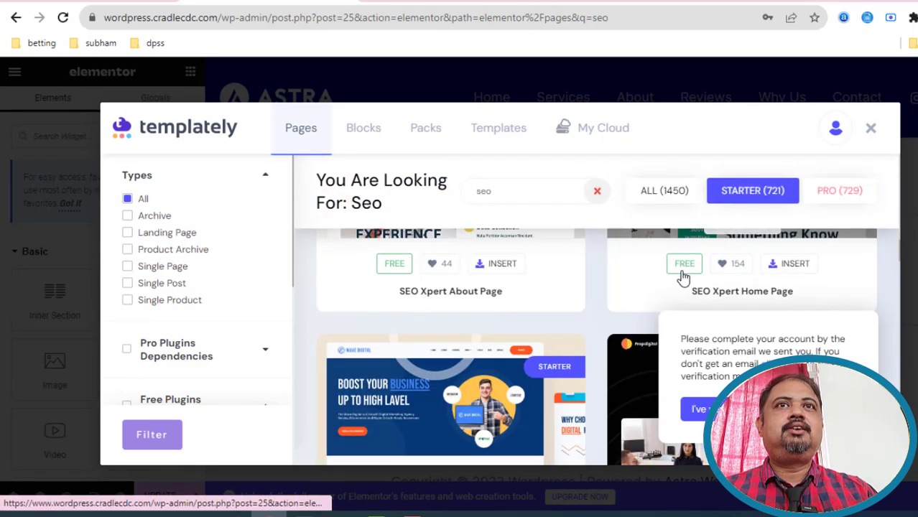
pyautogui.scroll(-3, 502, 369)
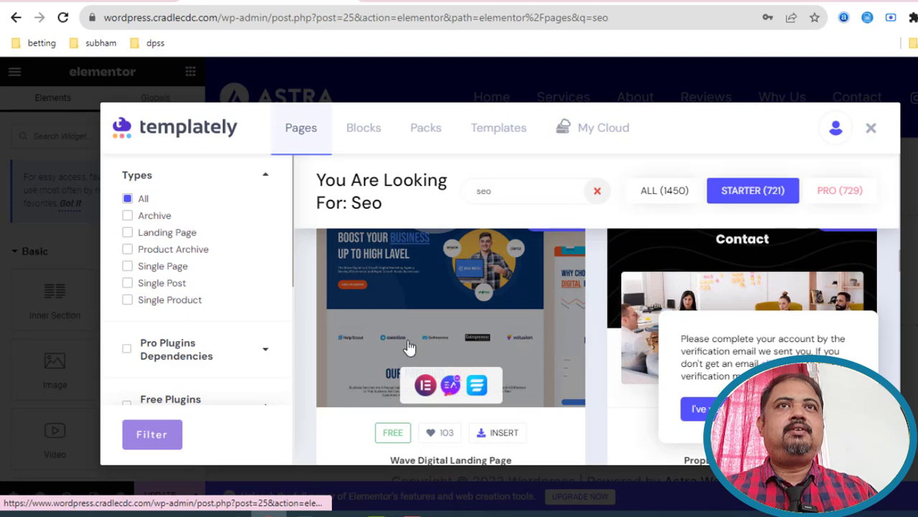
pyautogui.click(496, 364)
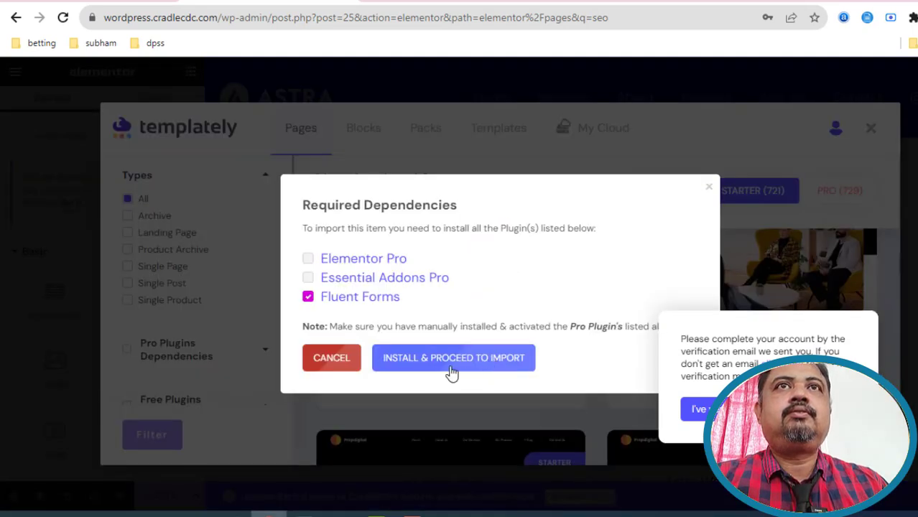
pyautogui.click(466, 368)
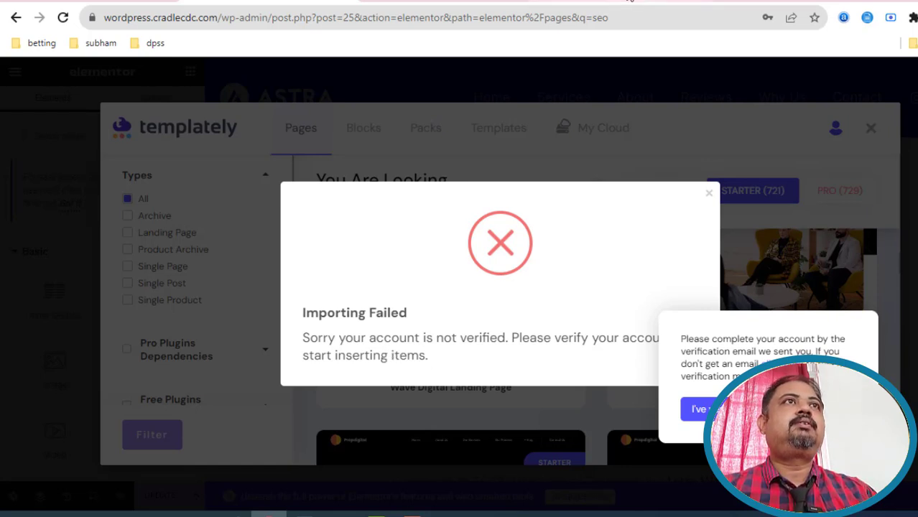
# Switch to Gmail and open the Google account switcher.
pyautogui.click(624, 1)
pyautogui.click(916, 81)
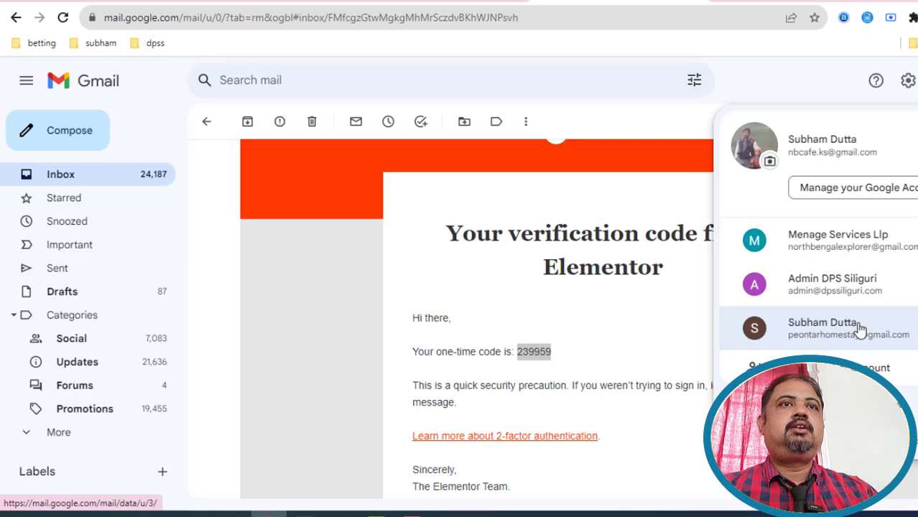
# Switch to the sign-up Gmail account, open the Templately verification email, and verify the address.
pyautogui.click(814, 335)
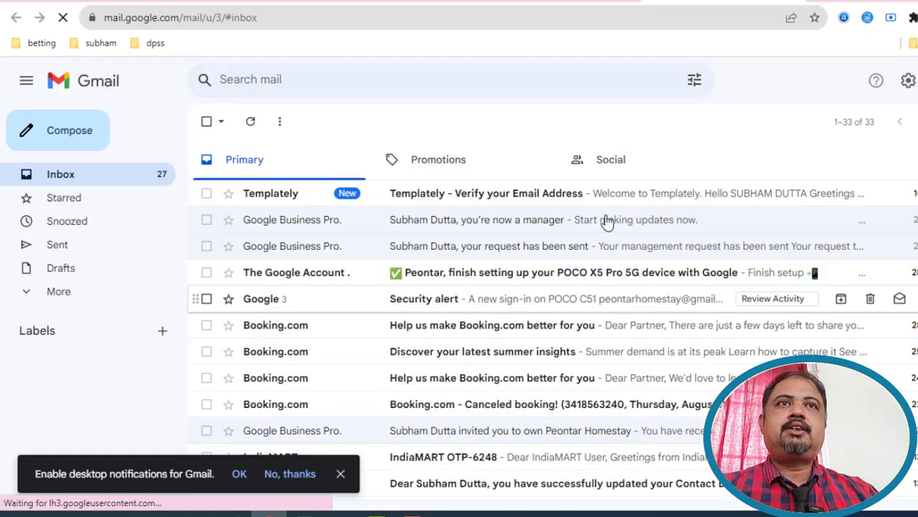
pyautogui.click(517, 200)
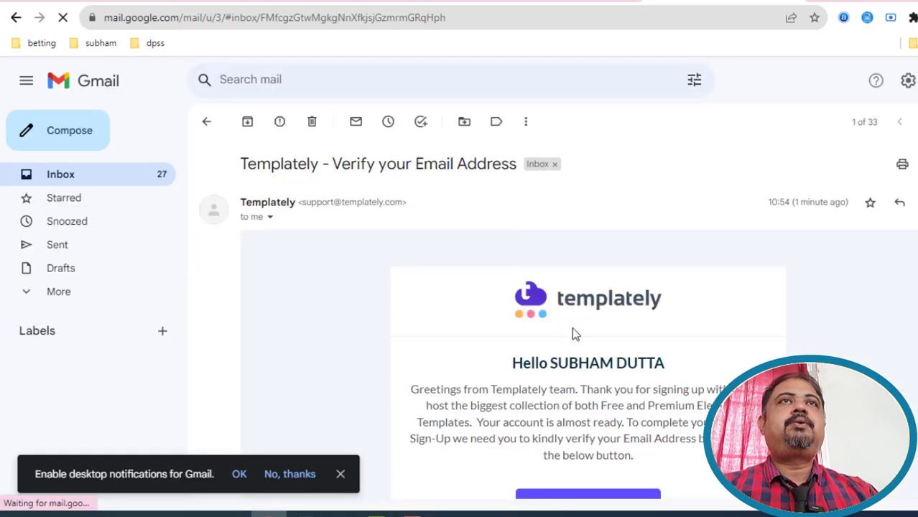
pyautogui.scroll(-2, 612, 394)
pyautogui.scroll(-1, 613, 393)
pyautogui.click(569, 297)
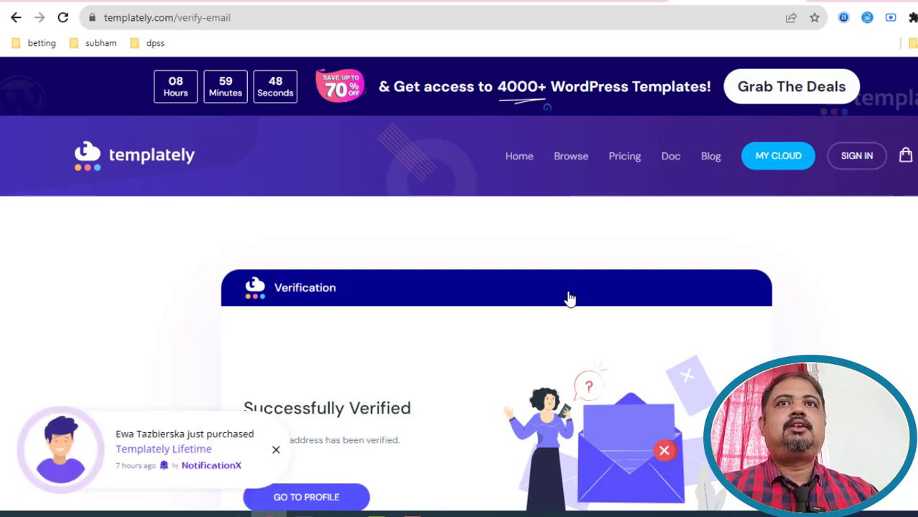
# Check the Successfully Verified page, then go back to the Elementor editor tab.
pyautogui.scroll(-1, 503, 352)
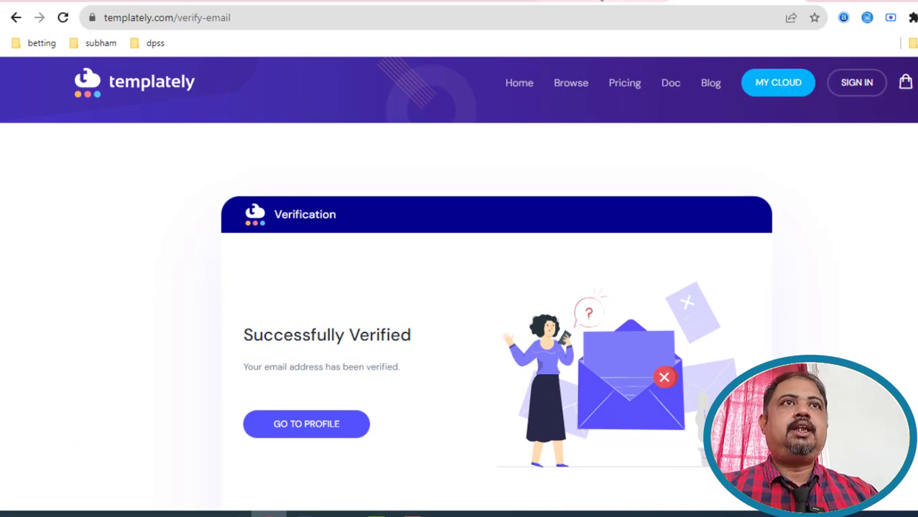
pyautogui.click(180, 2)
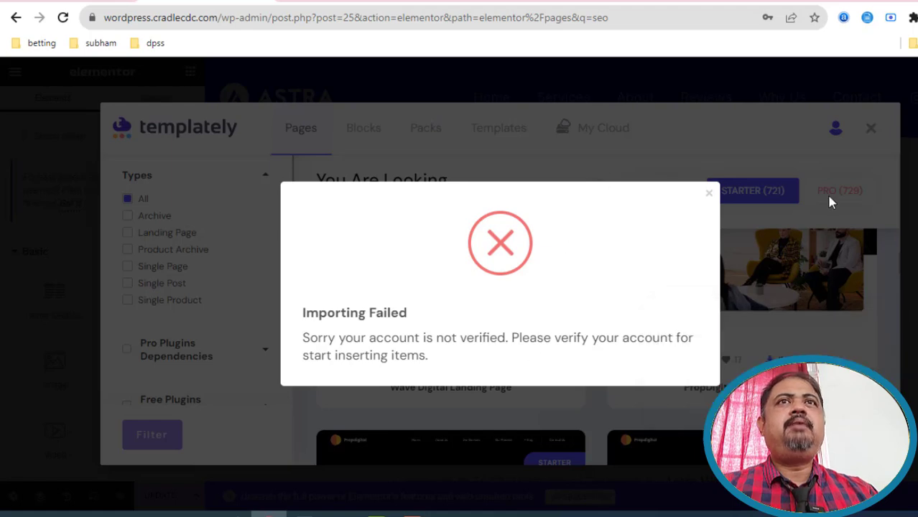
# Dismiss the failed import and re-import the Wave Digital Landing Page, installing its required plugins.
pyautogui.click(709, 194)
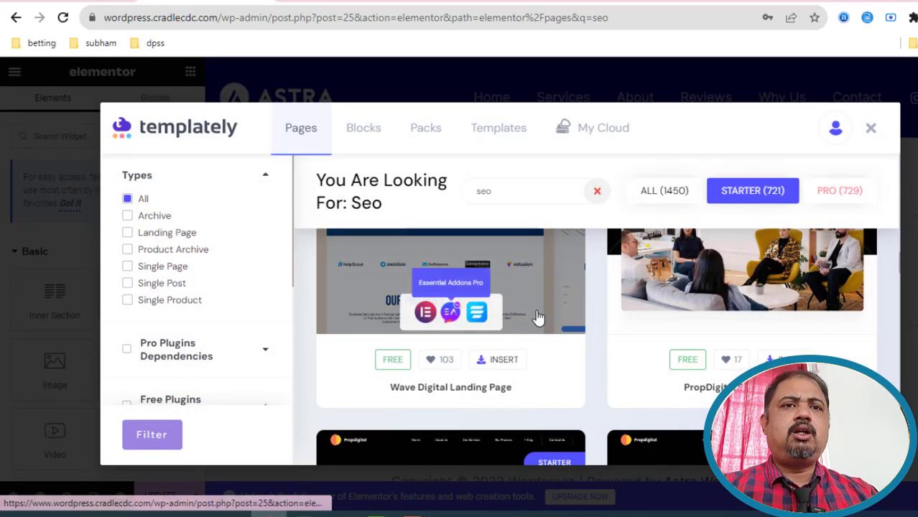
pyautogui.click(500, 361)
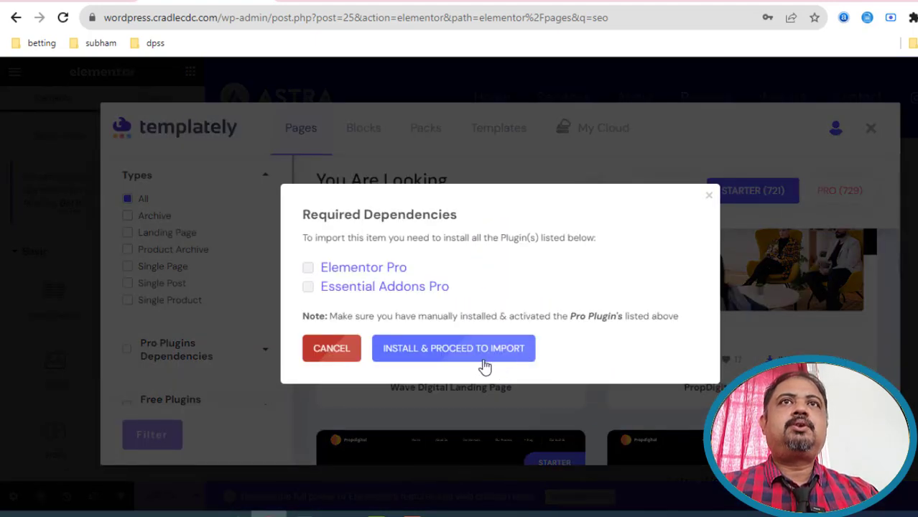
pyautogui.click(423, 350)
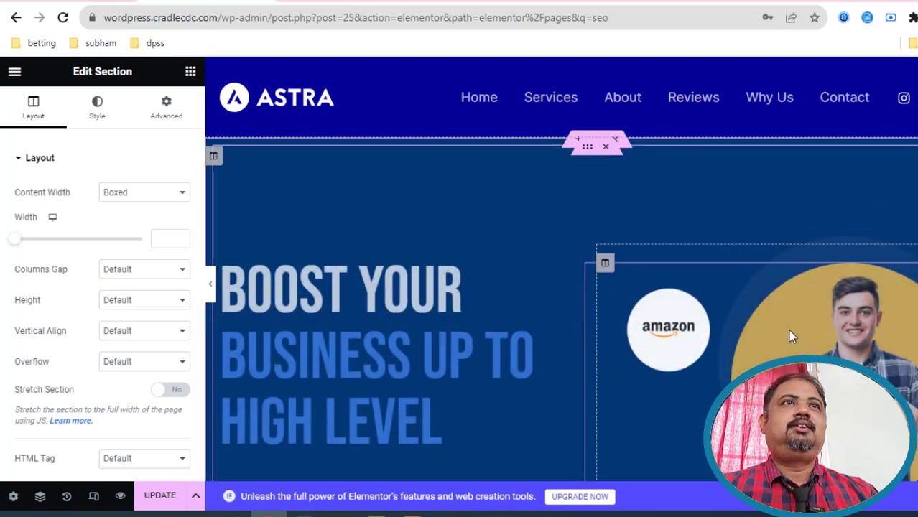
# Open the Edit Heading settings for the hero's Wave Digital description text.
pyautogui.scroll(-4, 788, 330)
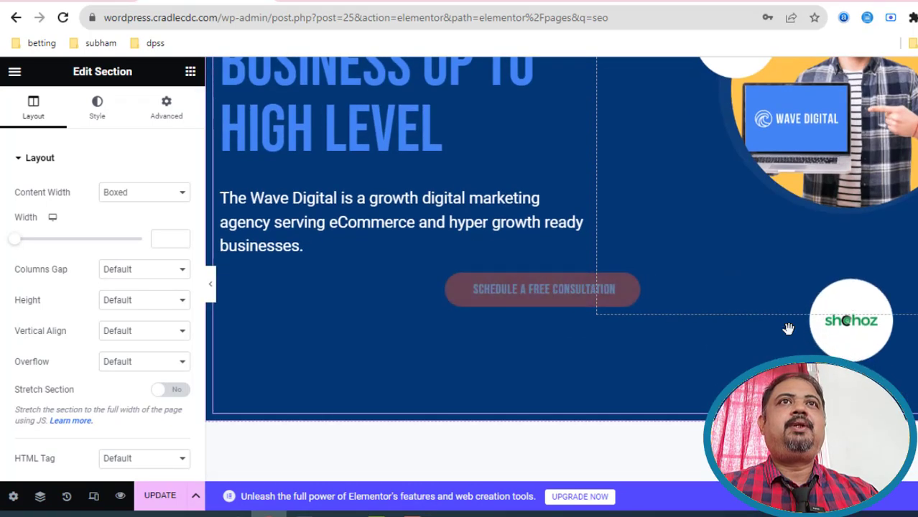
pyautogui.scroll(-8, 788, 329)
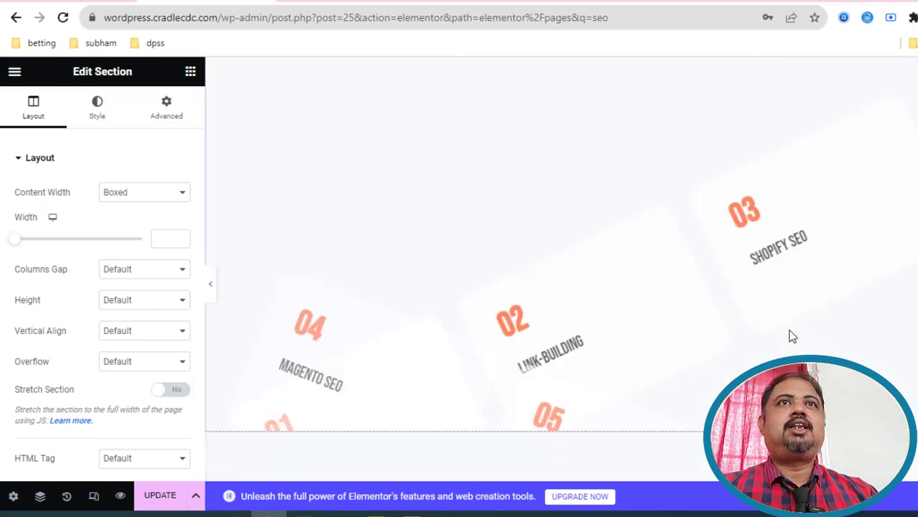
pyautogui.scroll(-4, 789, 335)
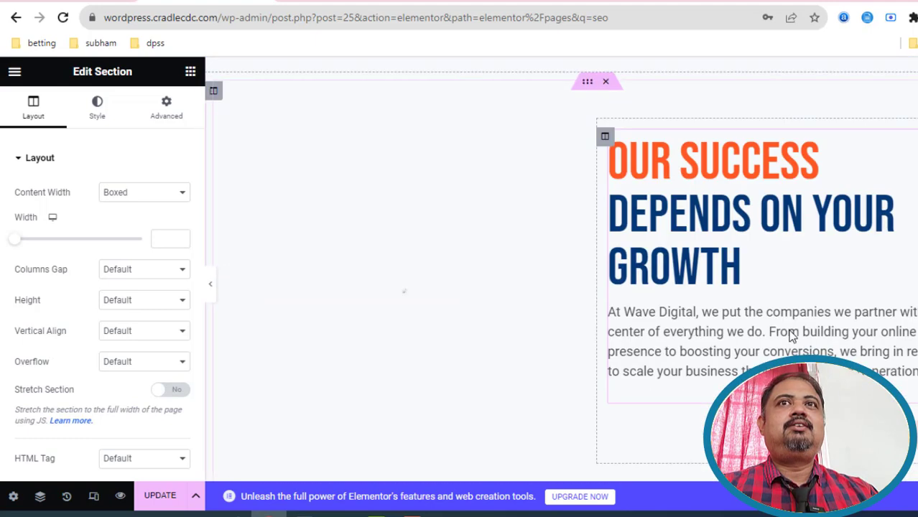
pyautogui.scroll(3, 793, 335)
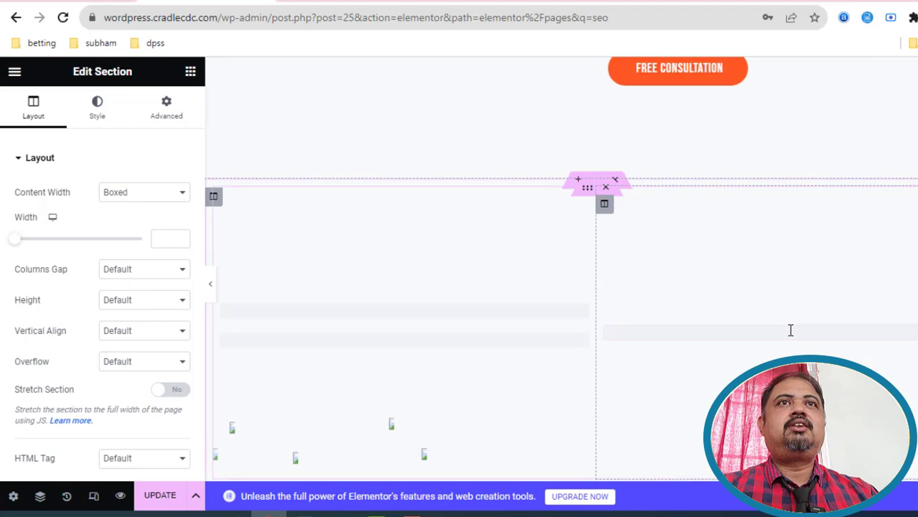
pyautogui.scroll(-2, 792, 336)
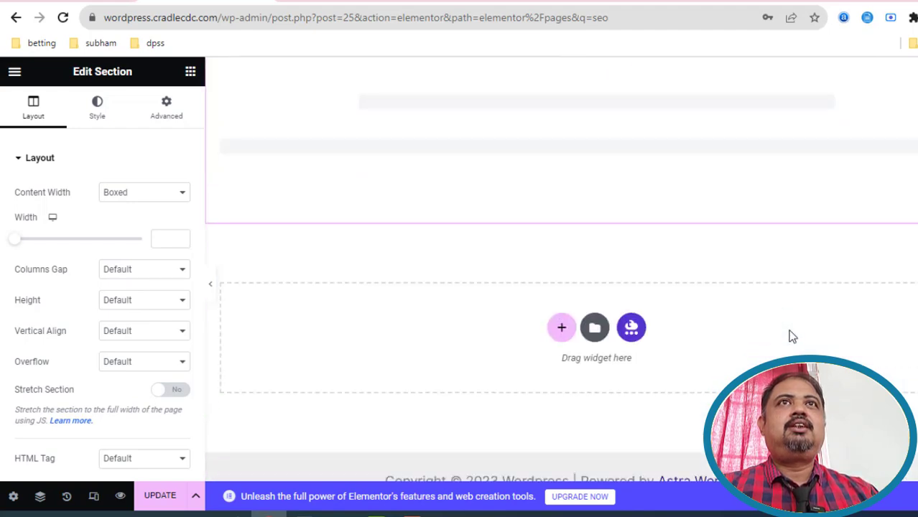
pyautogui.scroll(5, 793, 336)
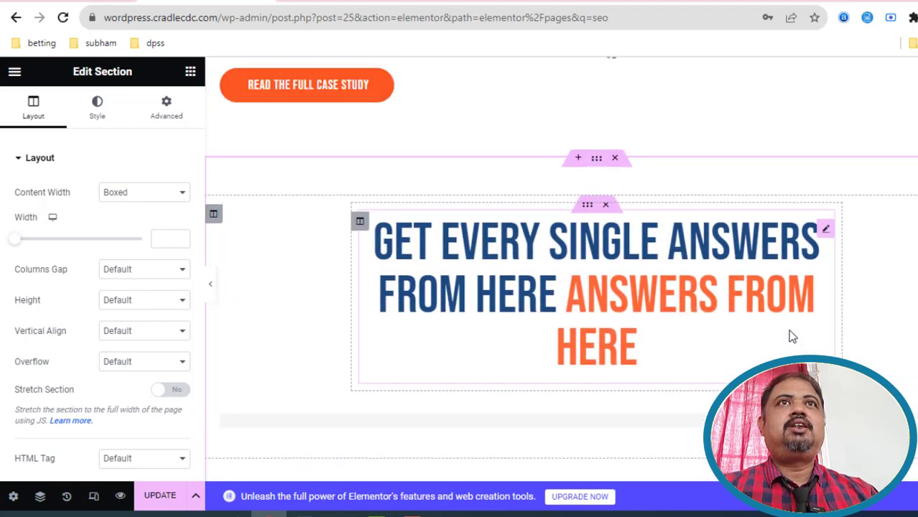
pyautogui.scroll(10, 793, 336)
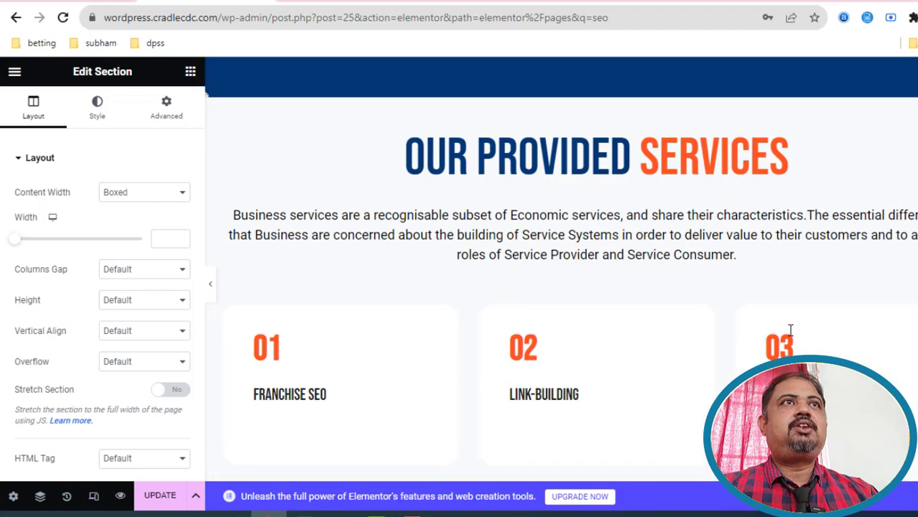
pyautogui.scroll(2, 789, 329)
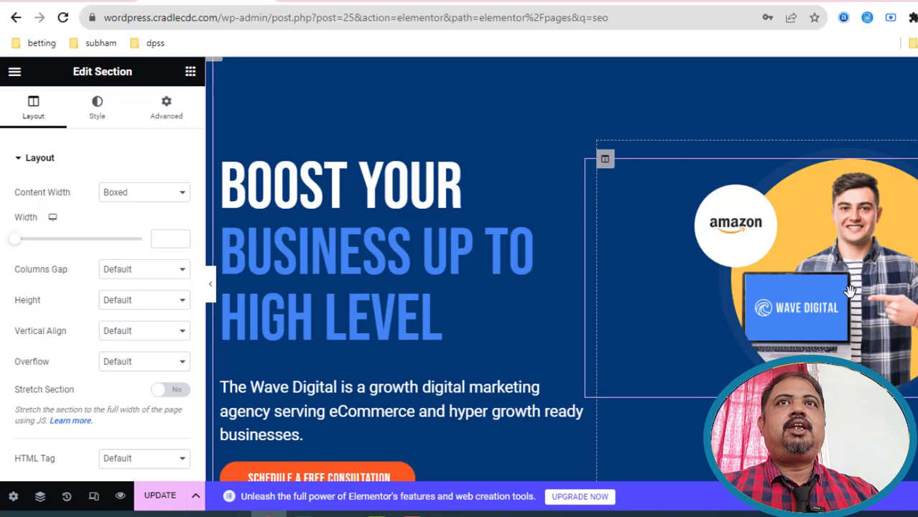
pyautogui.scroll(-1, 583, 332)
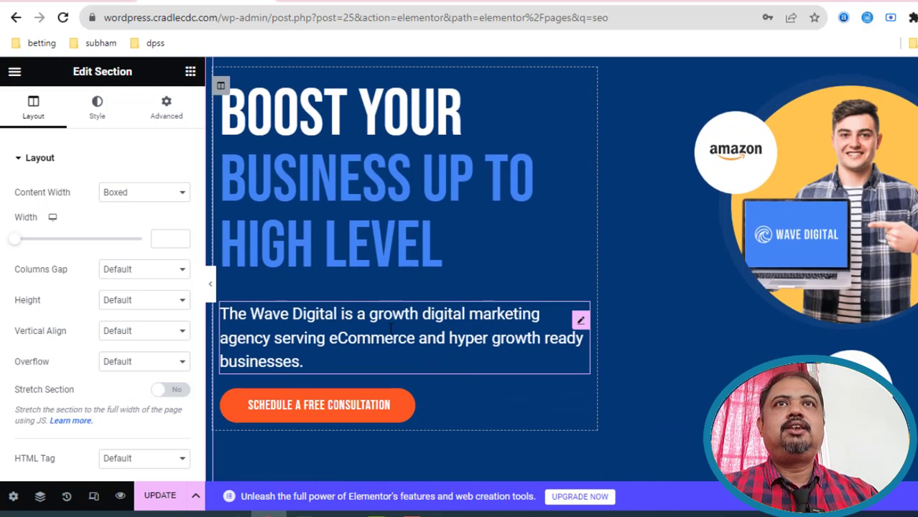
pyautogui.click(580, 323)
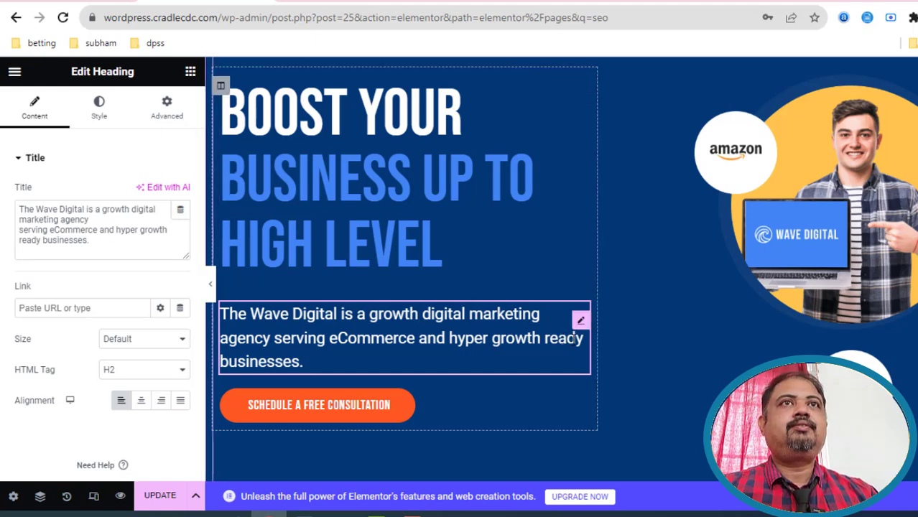
pyautogui.scroll(-4, 611, 323)
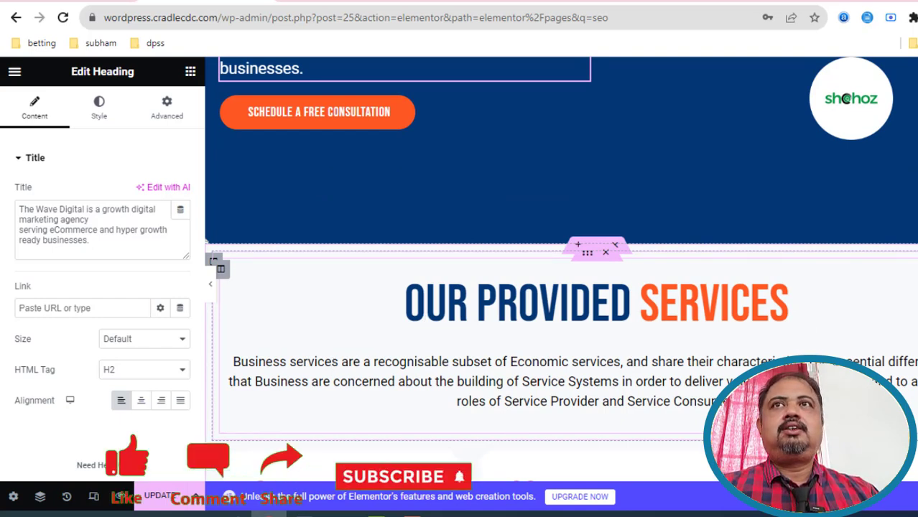
# Change the Dual Color Heading's parts to 'Wordpress tutorial' and 'for Beginers'.
pyautogui.click(503, 305)
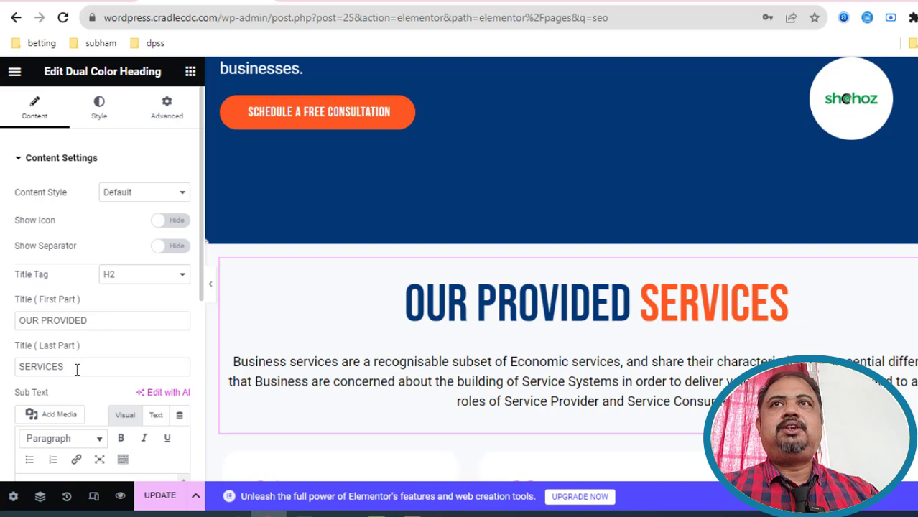
pyautogui.moveTo(107, 323); pyautogui.dragTo(0, 325)
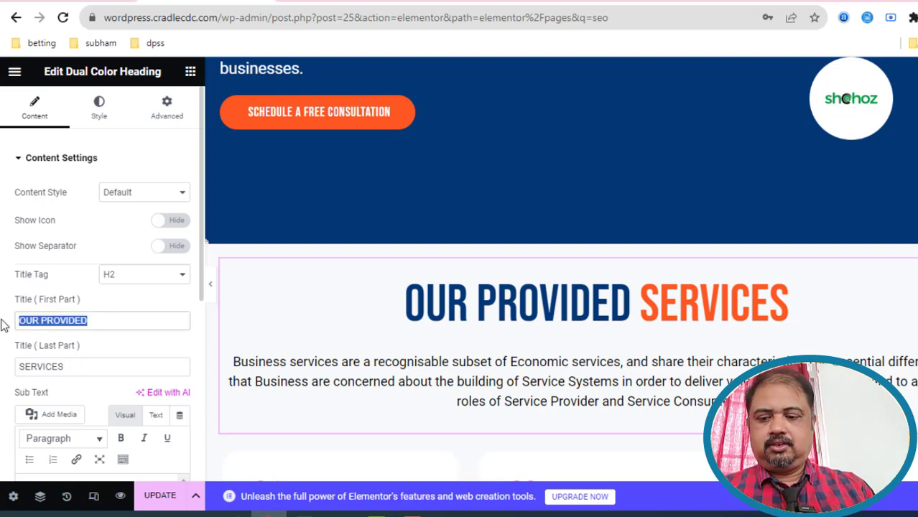
pyautogui.write('W')
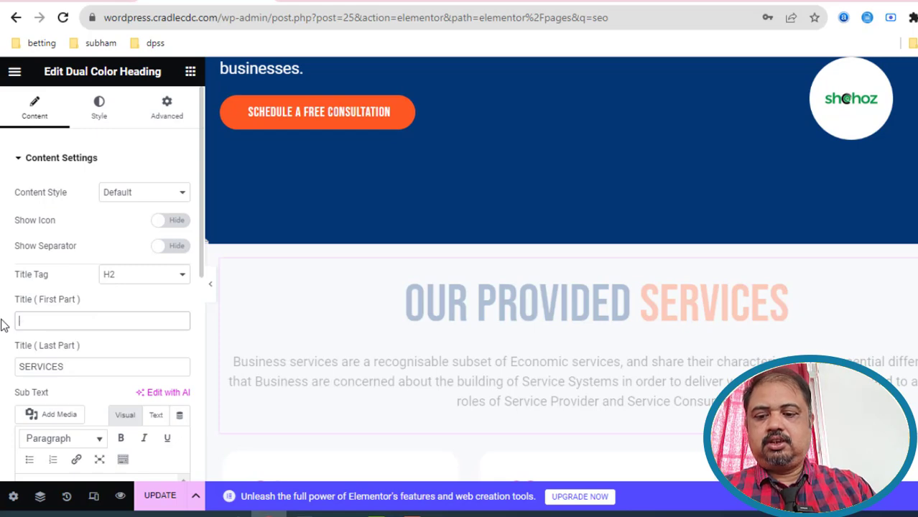
pyautogui.write('or')
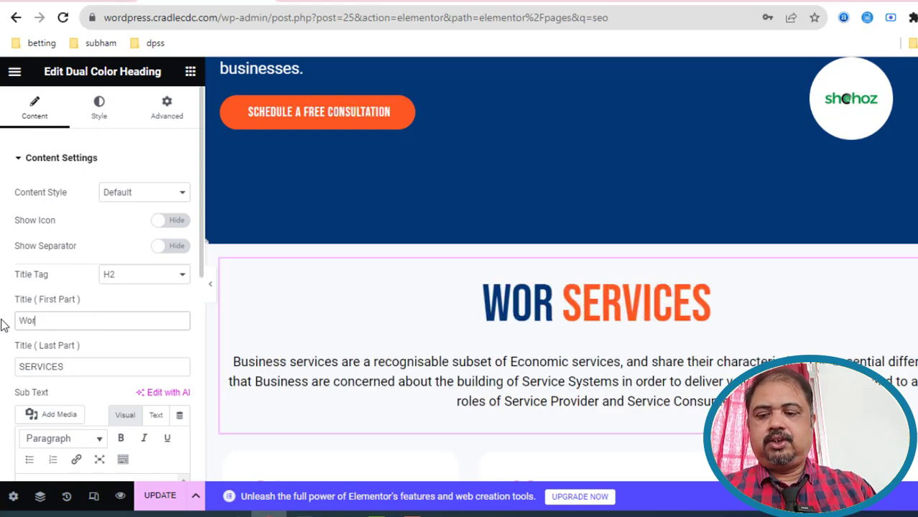
pyautogui.write('dpress')
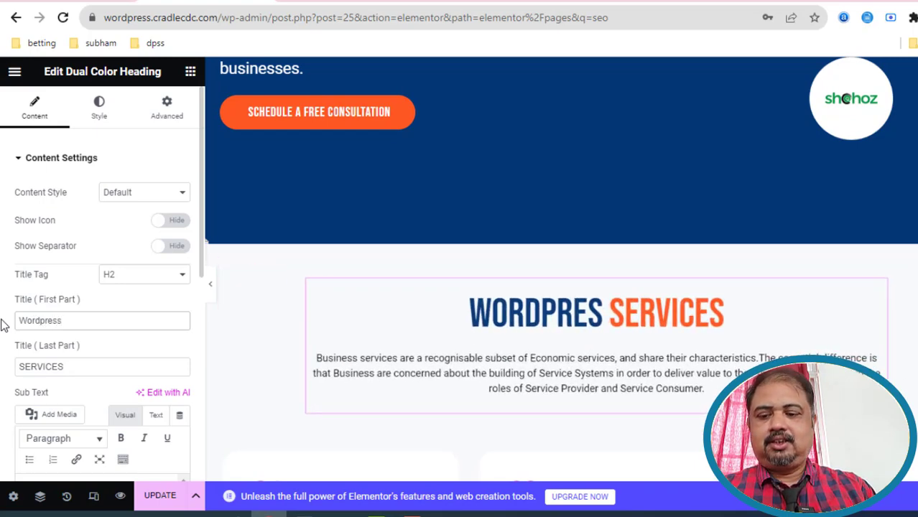
pyautogui.write(' t')
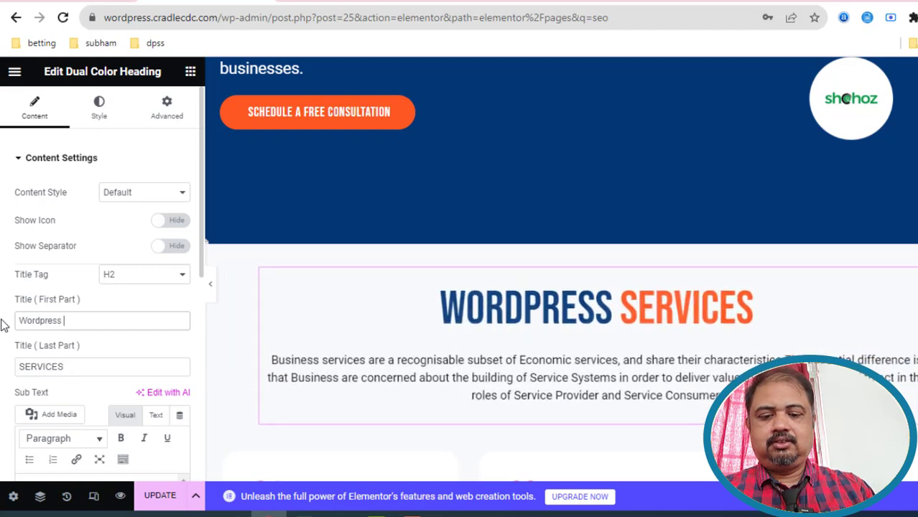
pyautogui.write('uto')
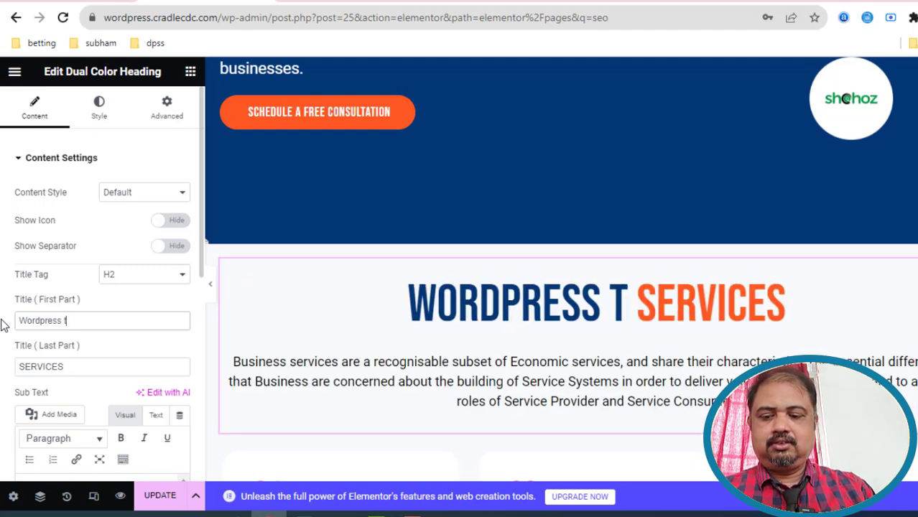
pyautogui.write('ria')
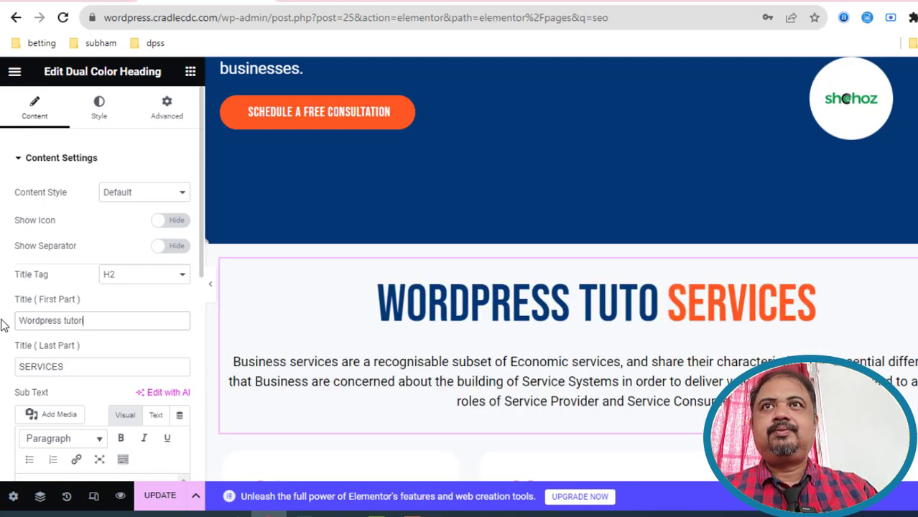
pyautogui.write('l')
pyautogui.click(90, 372)
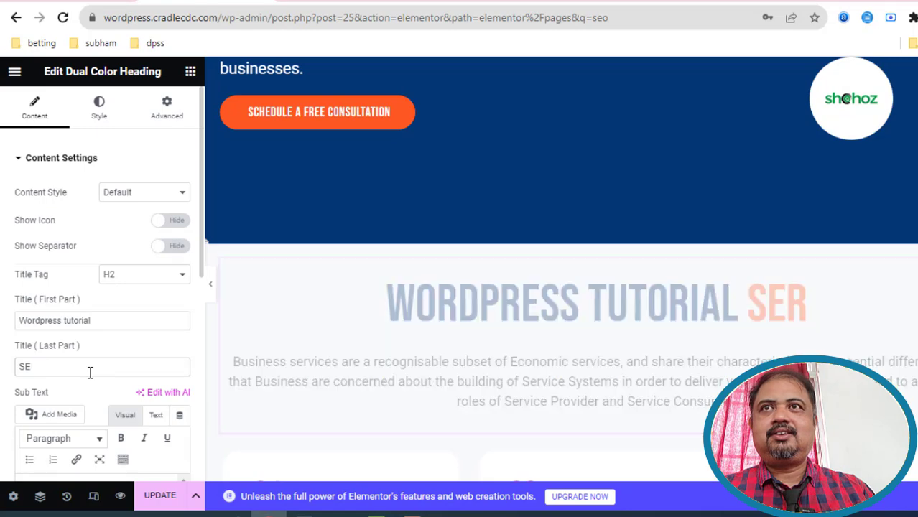
pyautogui.press('BackSpace')
pyautogui.press('BackSpace')
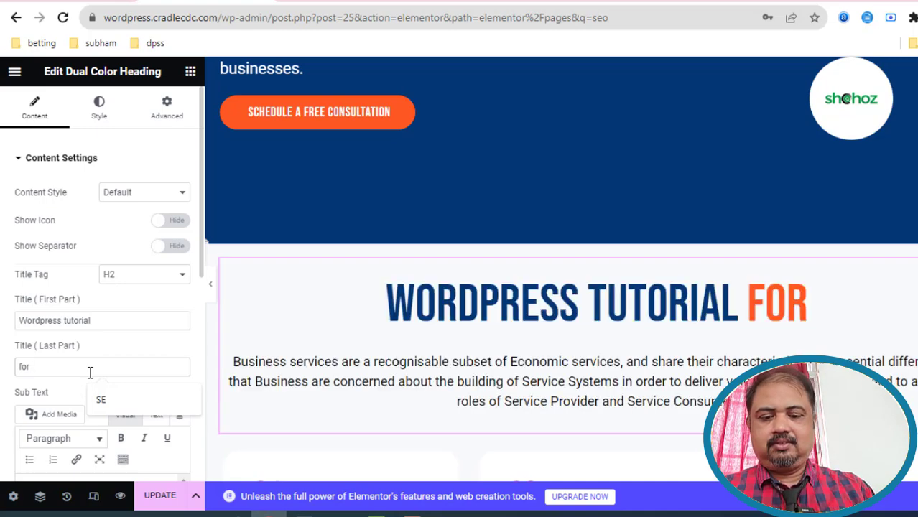
pyautogui.write('Beginers')
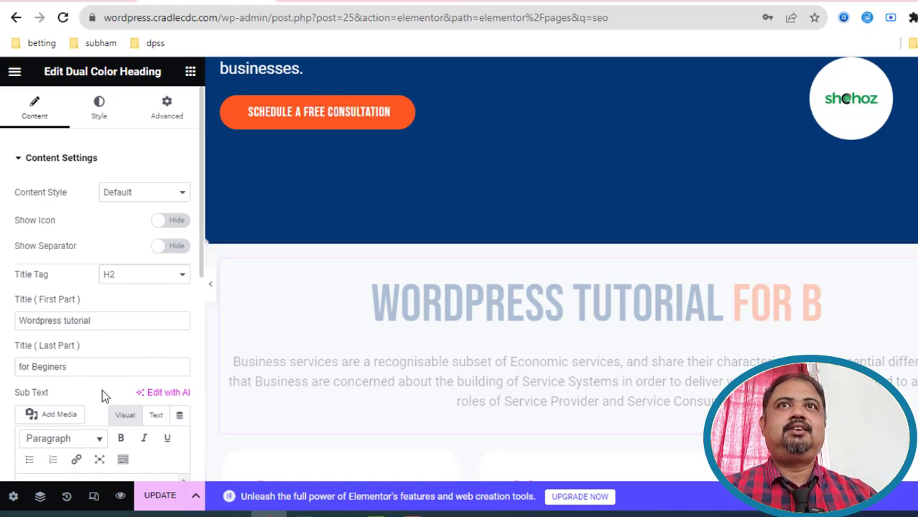
pyautogui.scroll(-5, 463, 392)
pyautogui.scroll(3, 490, 338)
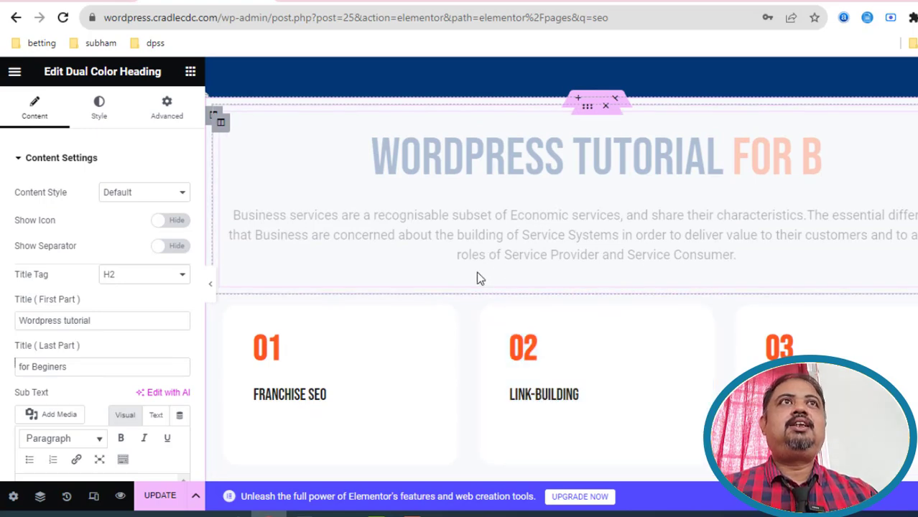
# Select the hero image of the man and open Choose Image's Insert Media library.
pyautogui.scroll(5, 476, 272)
pyautogui.scroll(1, 477, 280)
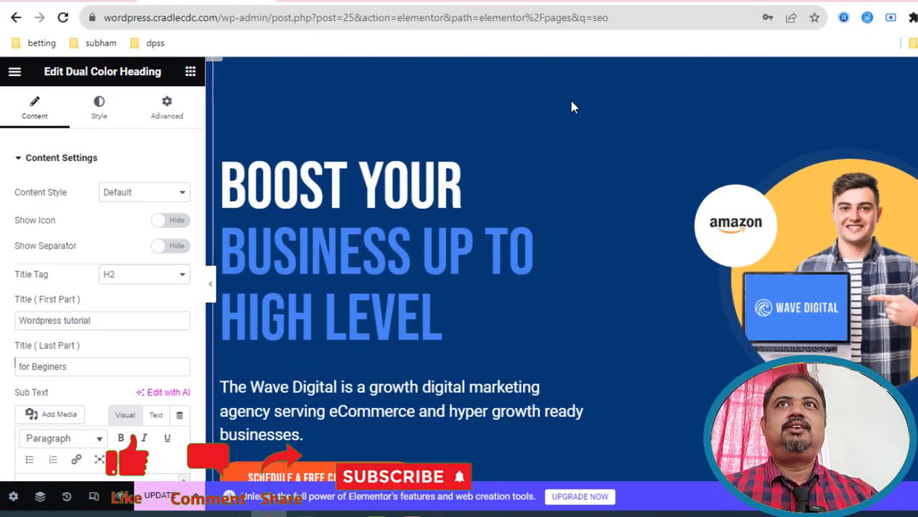
pyautogui.click(883, 221)
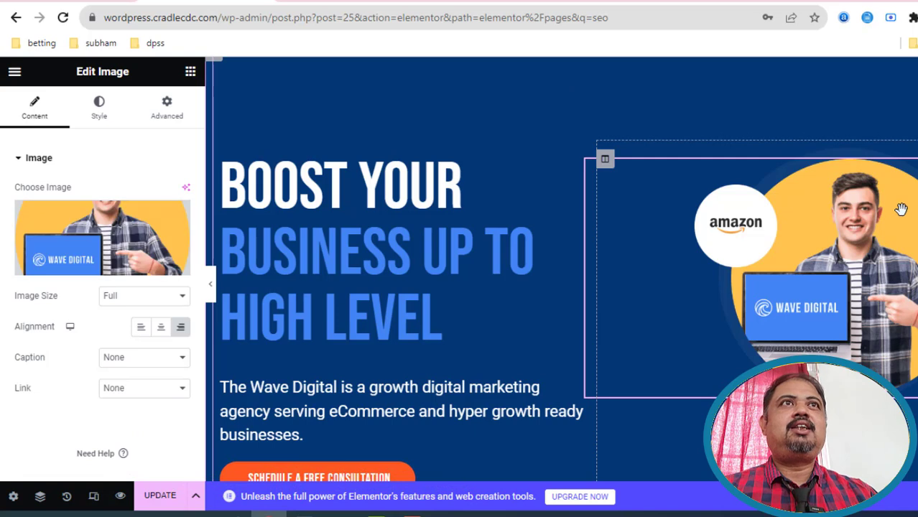
pyautogui.moveTo(148, 255)
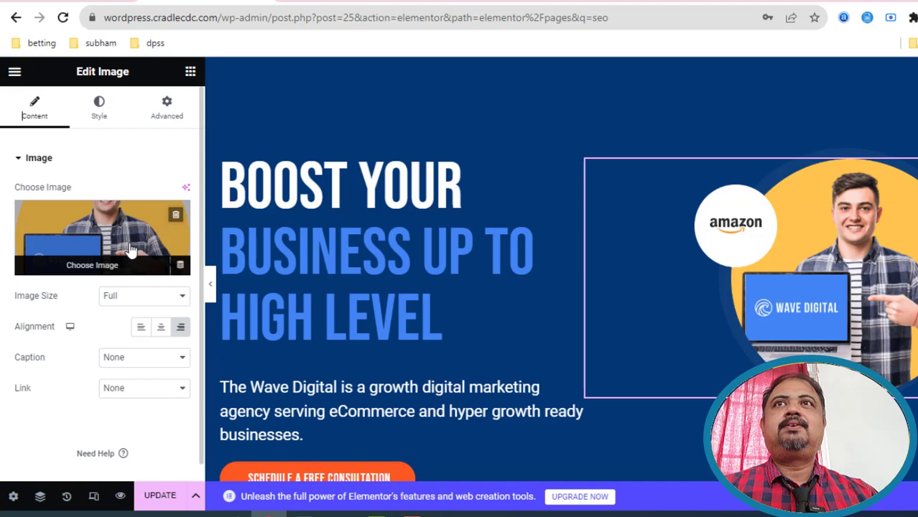
pyautogui.click(90, 265)
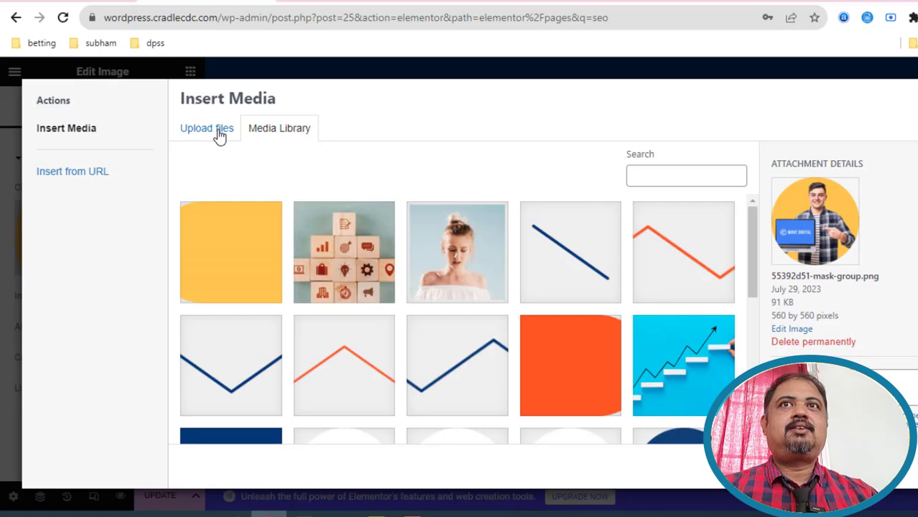
# Go to Insert Media's Upload files tab and open the Windows file picker with Select Files.
pyautogui.scroll(-3, 470, 242)
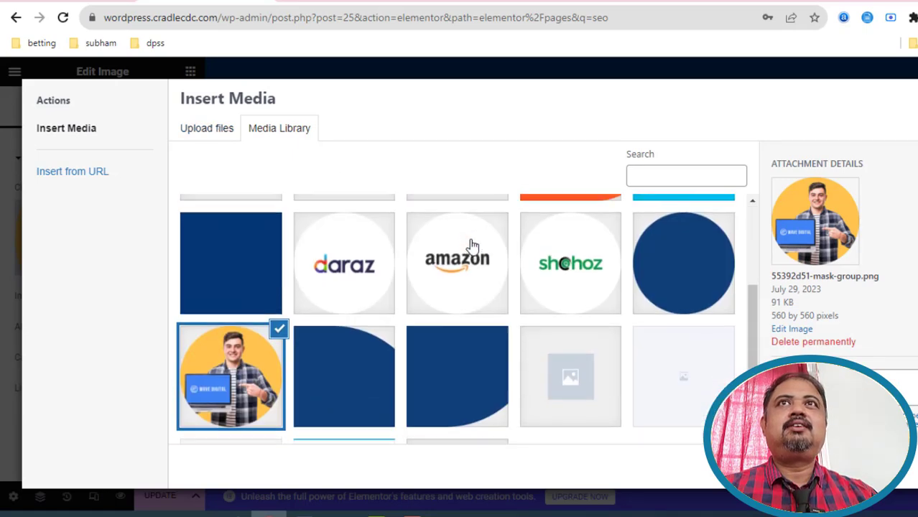
pyautogui.scroll(3, 470, 246)
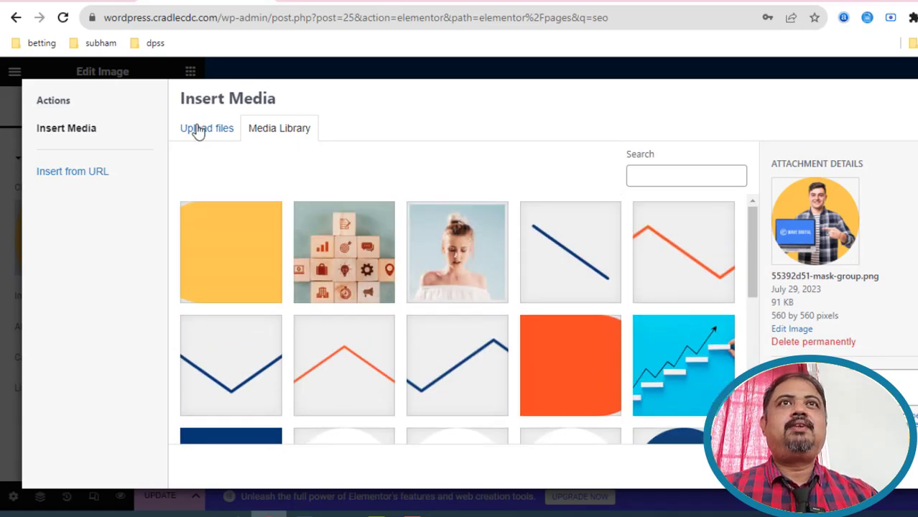
pyautogui.click(199, 130)
pyautogui.click(593, 314)
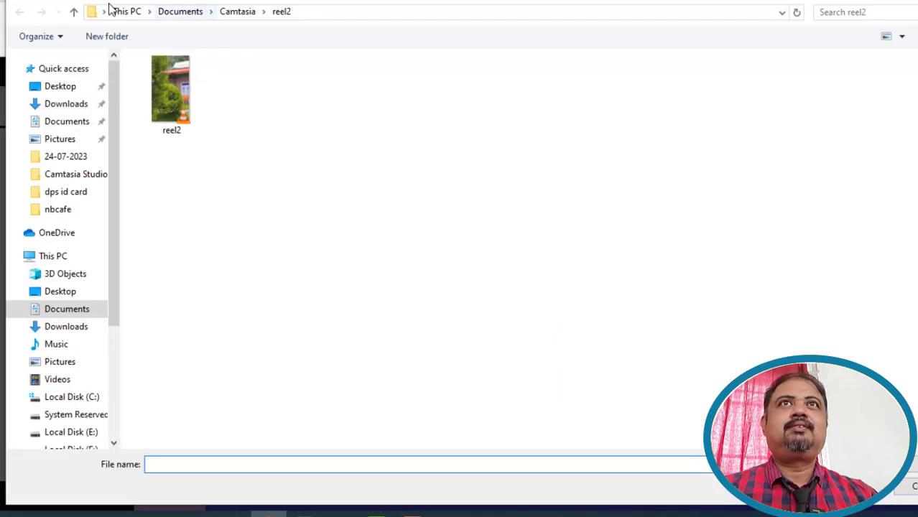
# Upload contain2 from Pictures › nbcafe and insert it as the hero image.
pyautogui.click(60, 209)
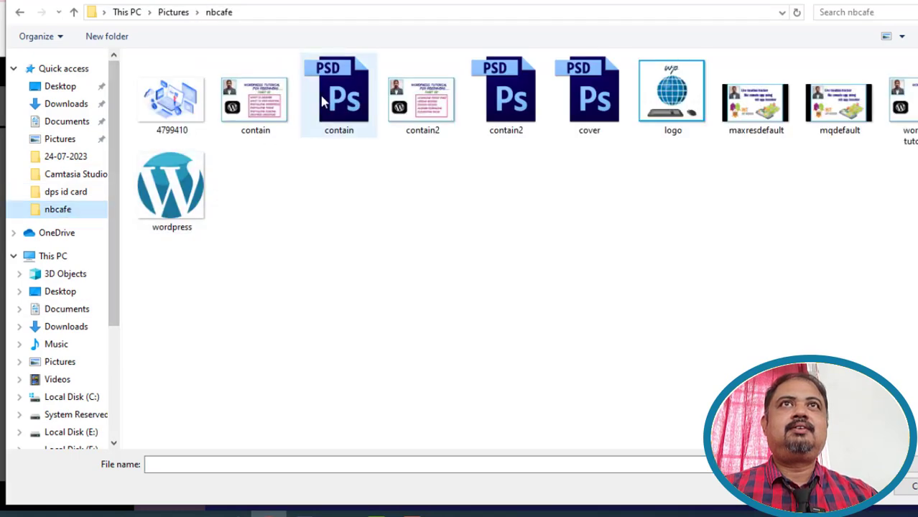
pyautogui.doubleClick(433, 100)
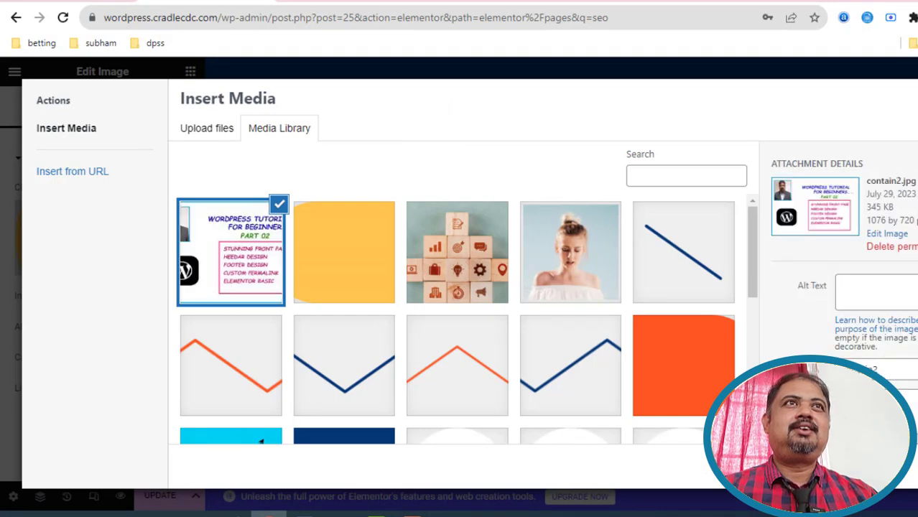
pyautogui.click(869, 469)
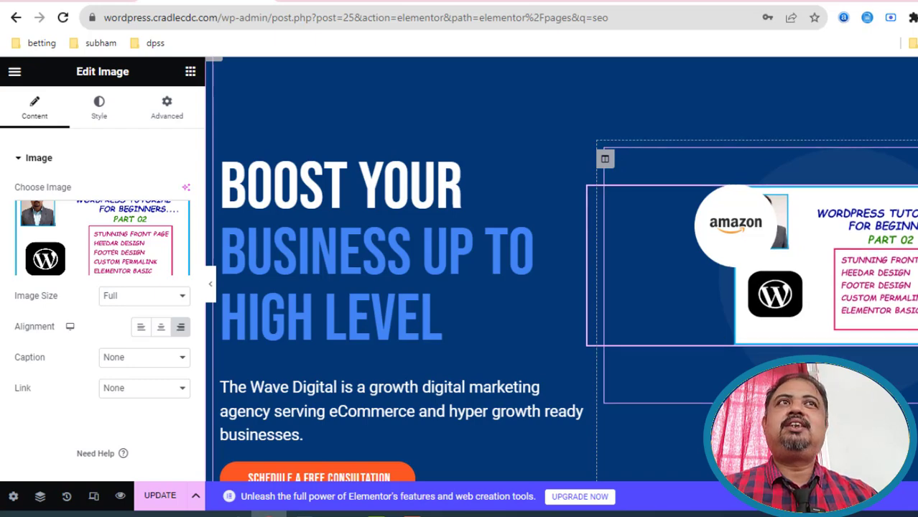
# Put the original 55392d51-mask-group.png man-on-yellow image back in the hero.
pyautogui.click(120, 233)
pyautogui.scroll(-2, 431, 287)
pyautogui.click(352, 420)
pyautogui.click(873, 467)
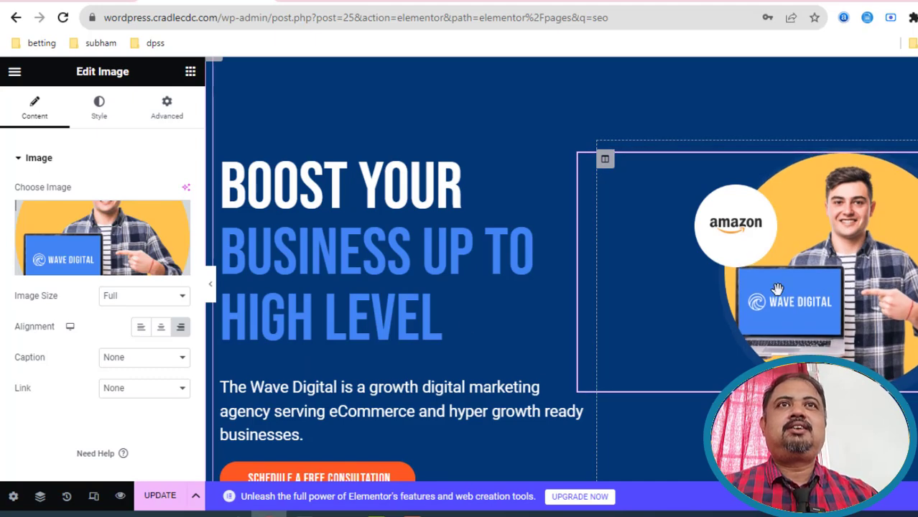
pyautogui.scroll(-5, 376, 286)
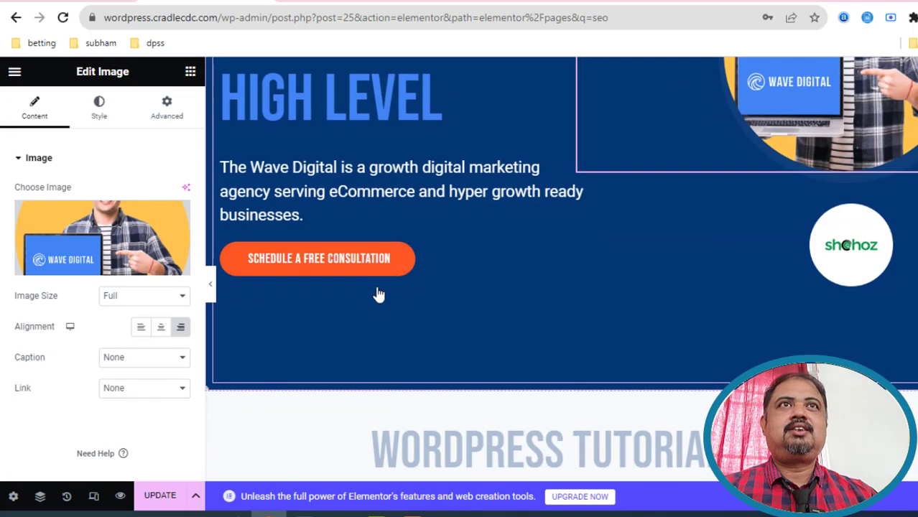
# Set the hero heading to 'Wordpress' and 'For bebiners' and save with Update.
pyautogui.click(355, 334)
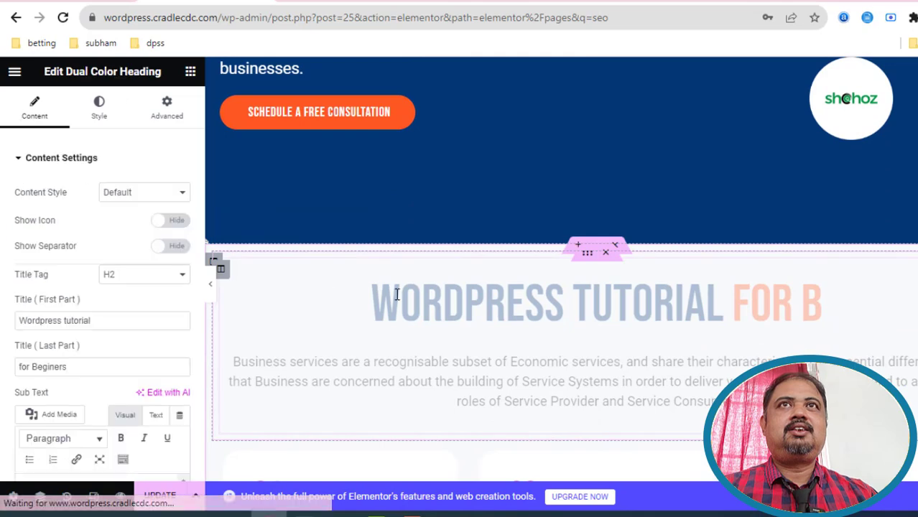
pyautogui.scroll(3, 401, 295)
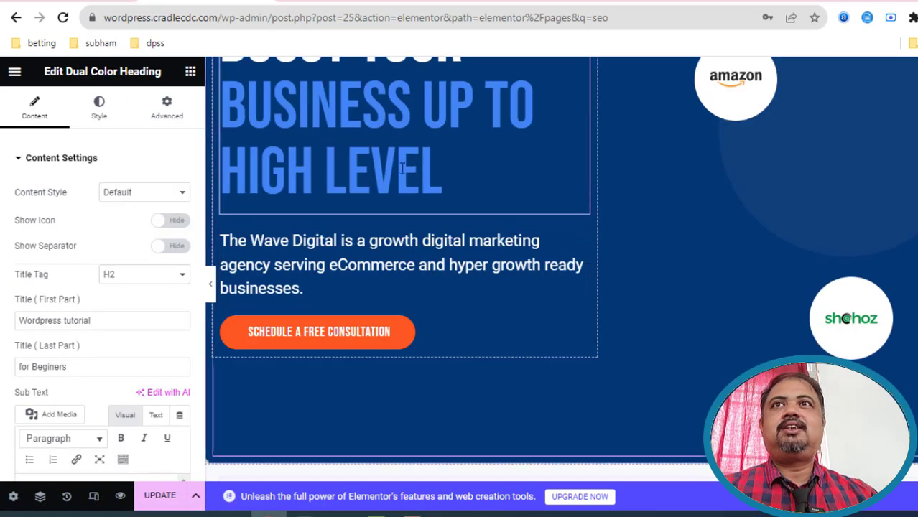
pyautogui.click(400, 170)
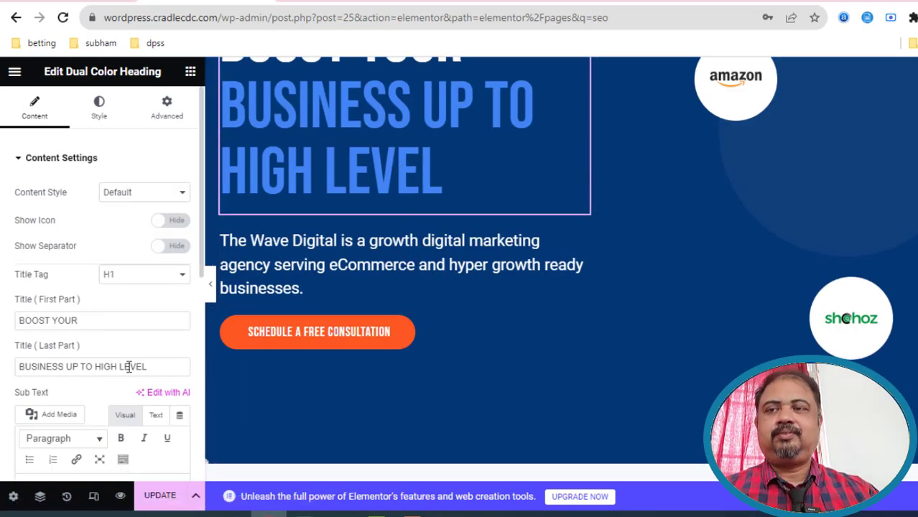
pyautogui.moveTo(84, 320); pyautogui.dragTo(10, 325)
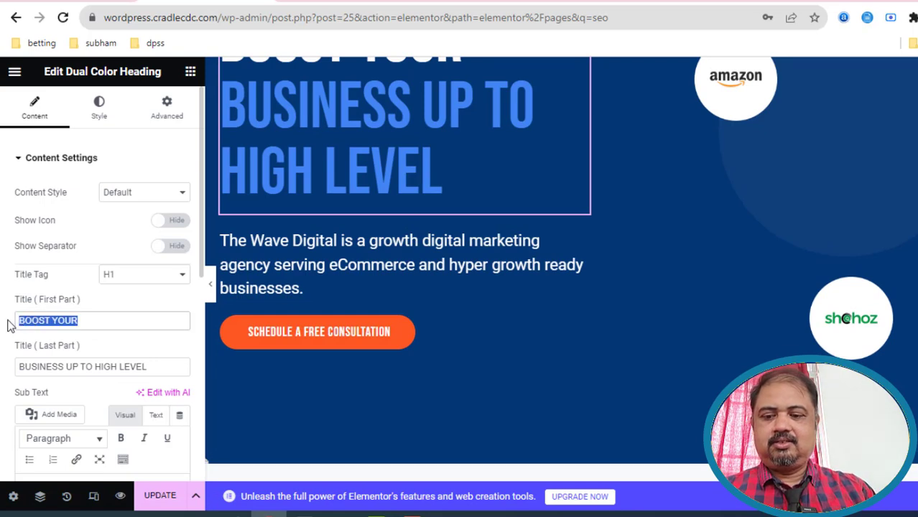
pyautogui.write('Wordpress')
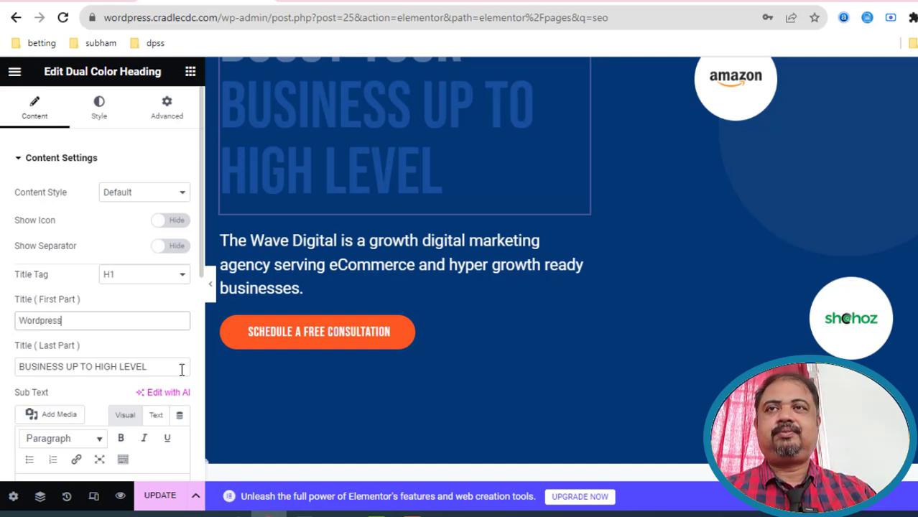
pyautogui.moveTo(162, 367); pyautogui.dragTo(3, 378)
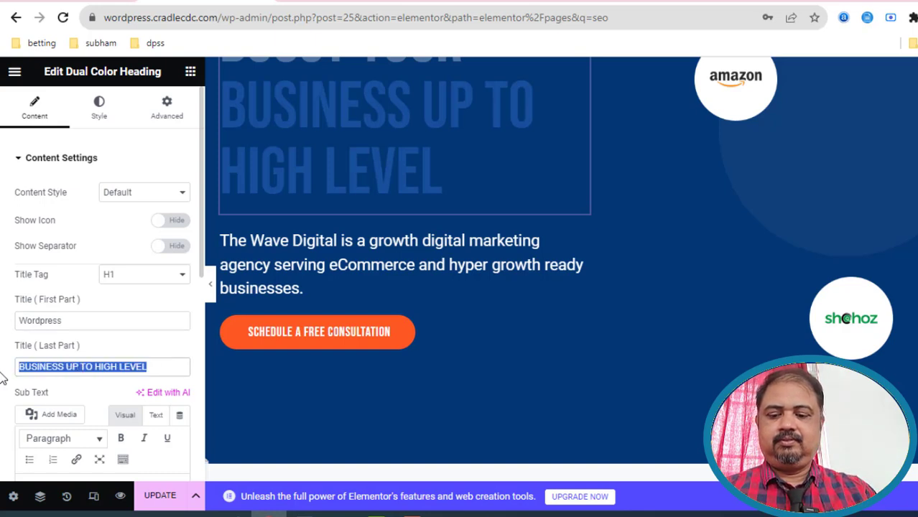
pyautogui.write('For bebiners')
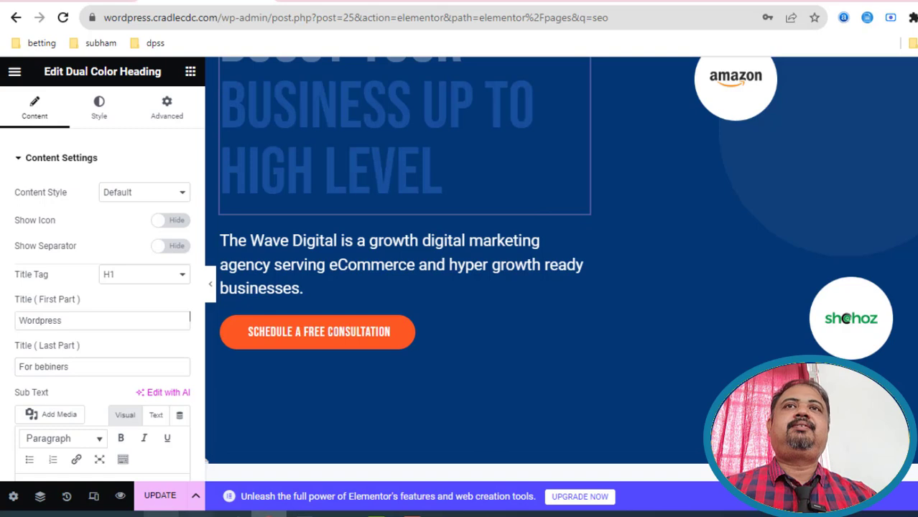
pyautogui.click(162, 496)
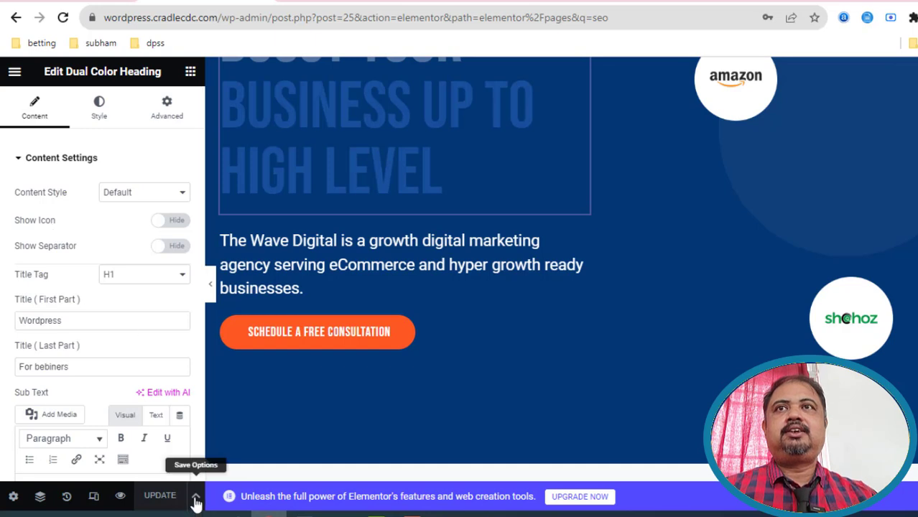
# Open the Save Options list beside Update, then close it again.
pyautogui.click(197, 498)
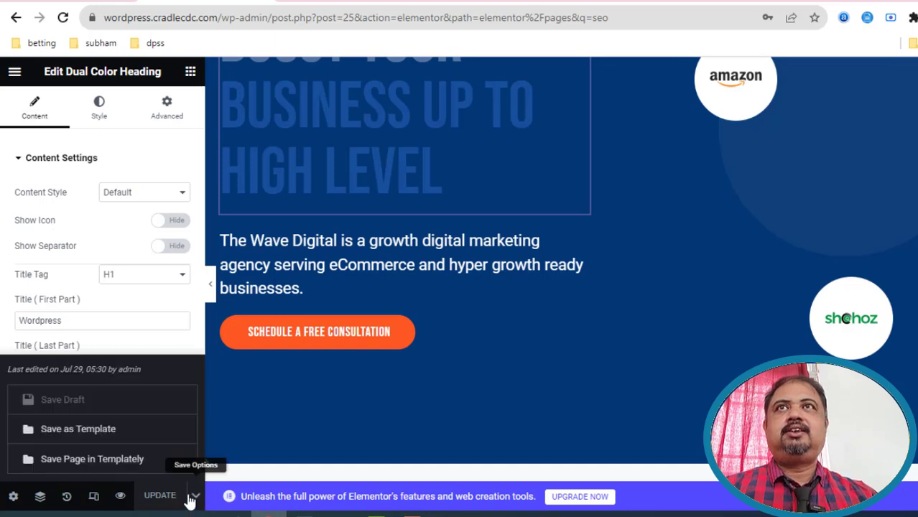
pyautogui.click(196, 497)
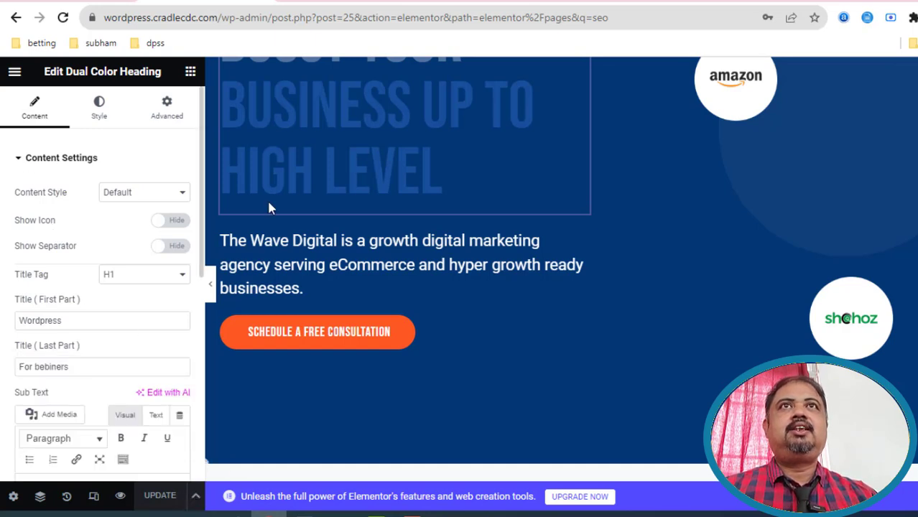
pyautogui.scroll(-3, 465, 286)
pyautogui.scroll(7, 465, 286)
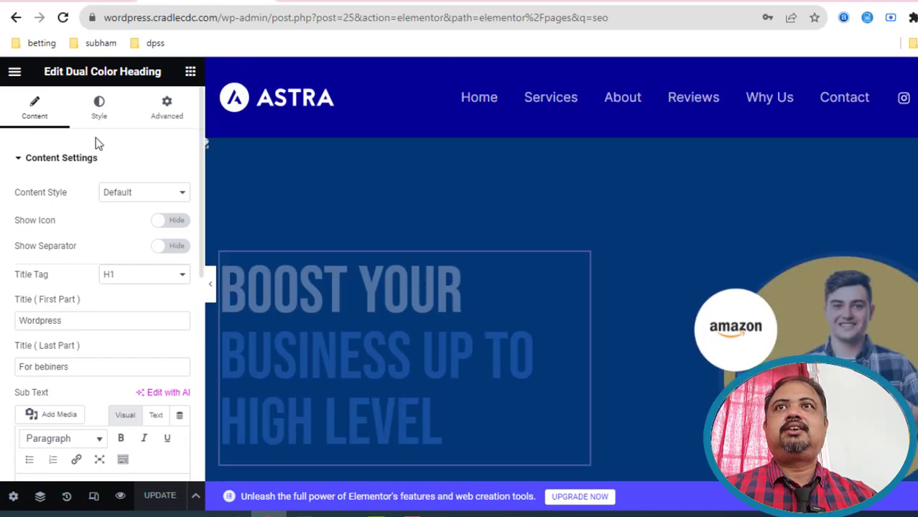
# View the live page, scroll through it, and return with Edit with Elementor.
pyautogui.click(14, 74)
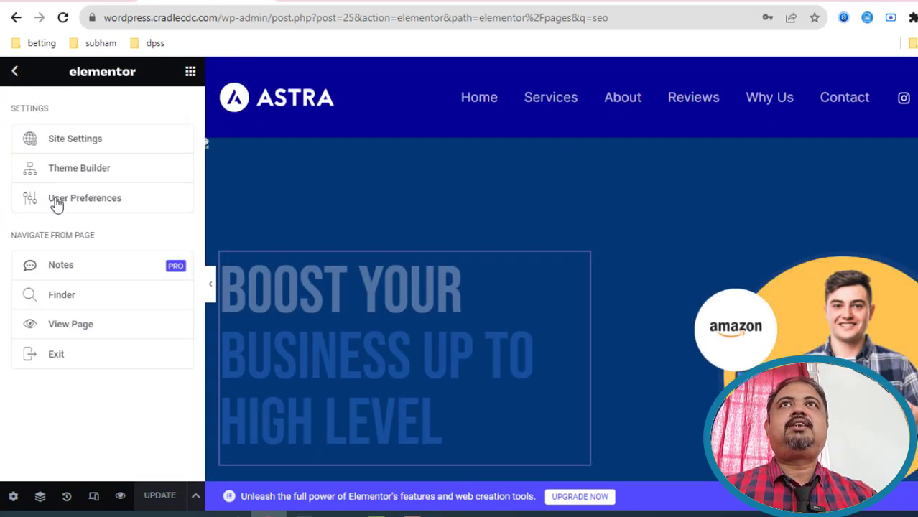
pyautogui.click(85, 332)
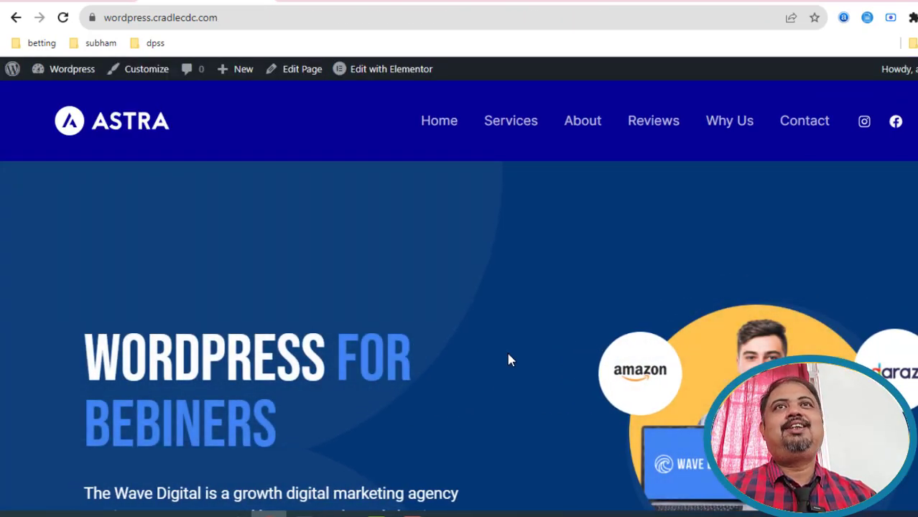
pyautogui.scroll(-8, 232, 434)
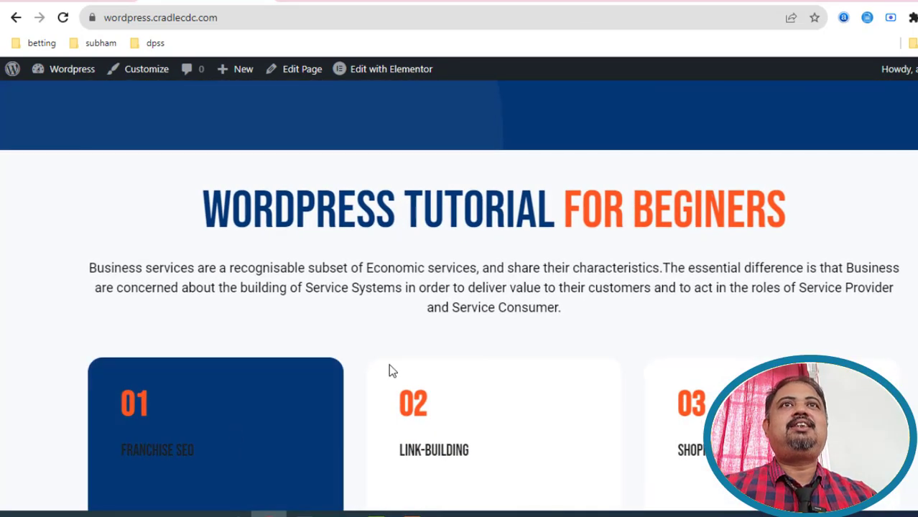
pyautogui.scroll(-5, 373, 302)
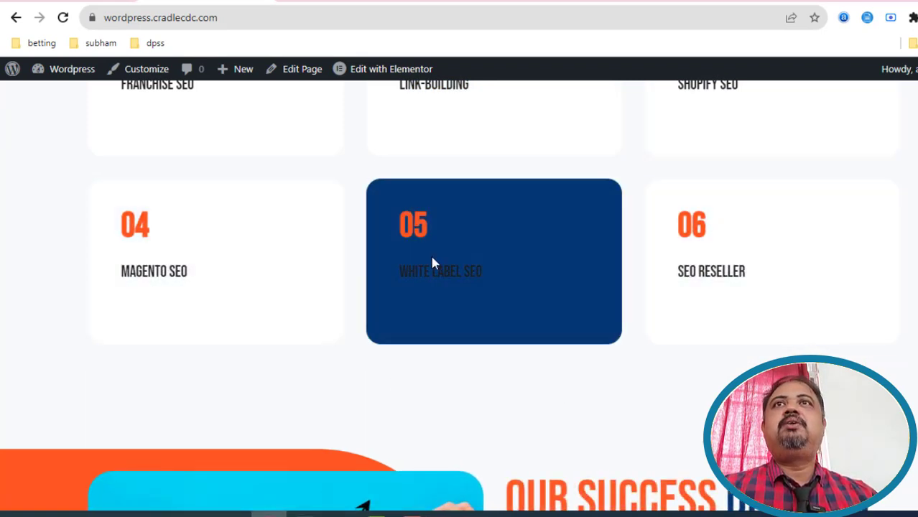
pyautogui.scroll(2, 481, 303)
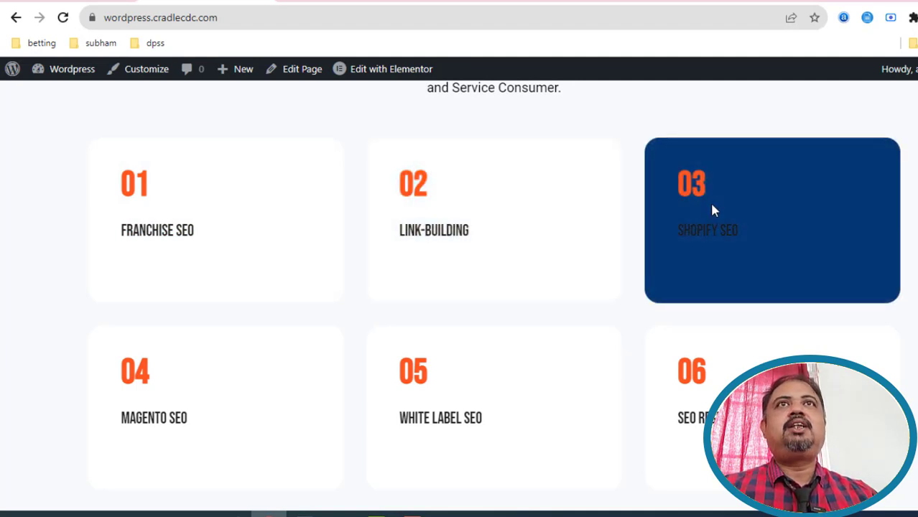
pyautogui.scroll(1, 664, 265)
pyautogui.click(375, 70)
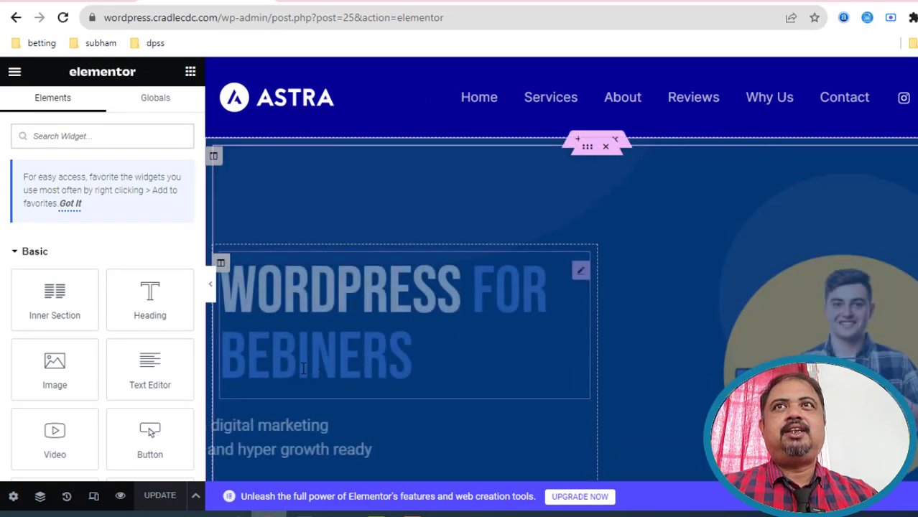
# Correct the hero's last part from 'For bebiners' to 'For beginers'.
pyautogui.click(288, 359)
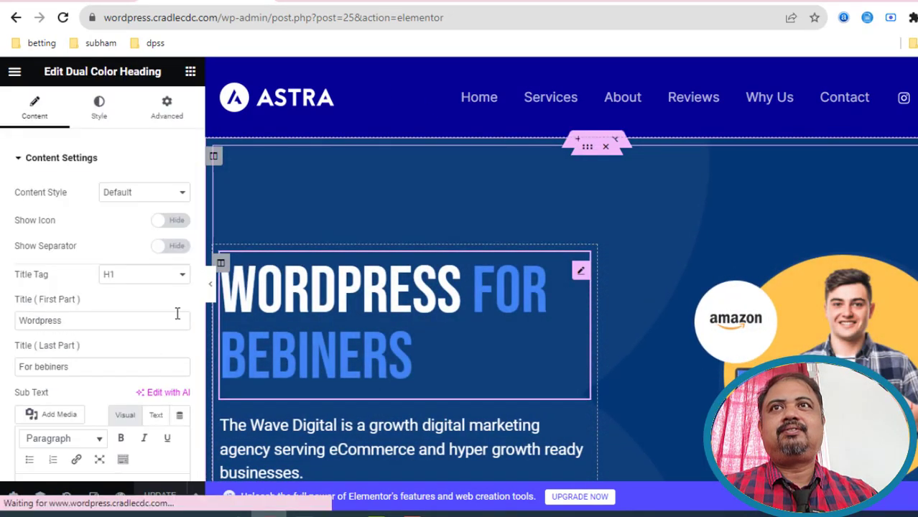
pyautogui.click(48, 368)
pyautogui.press('BackSpace')
pyautogui.write('g')
pyautogui.scroll(-4, 650, 397)
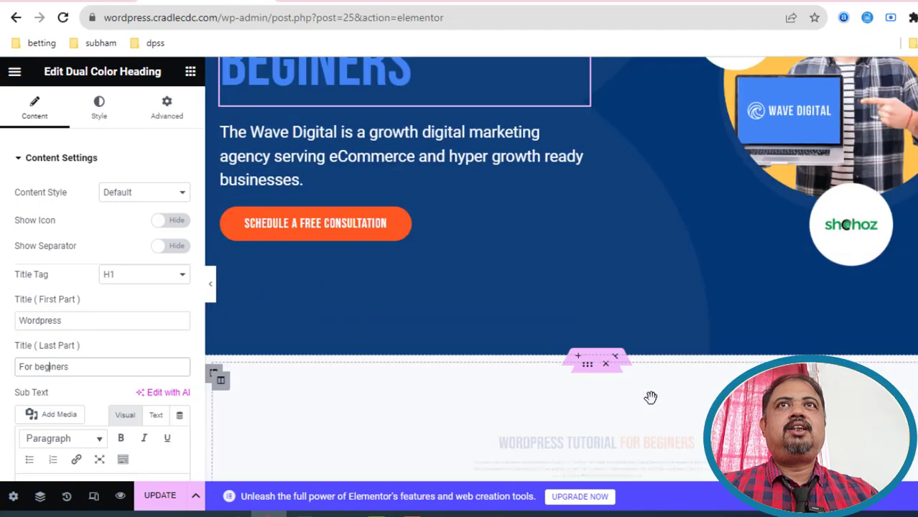
pyautogui.scroll(-6, 650, 397)
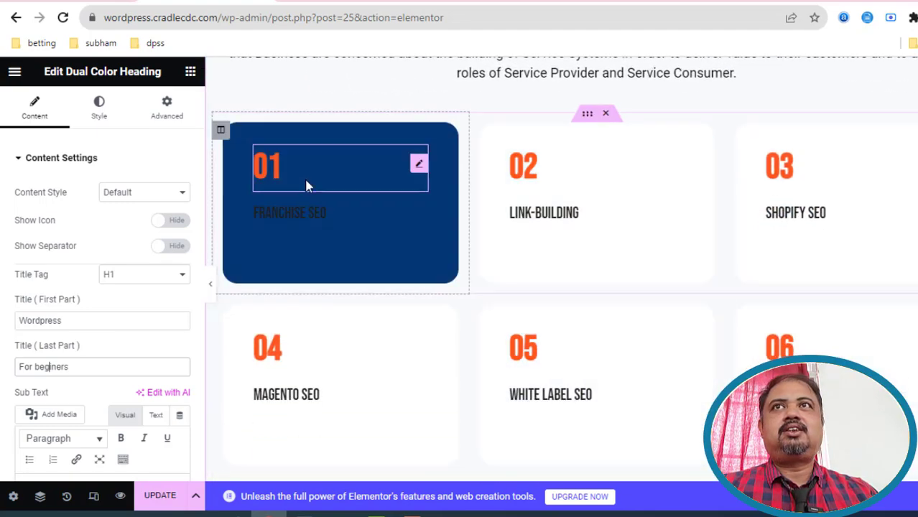
# Retitle cards 01 and 02 'Introduction to Wordpress' and 'design front page', then Update.
pyautogui.click(354, 214)
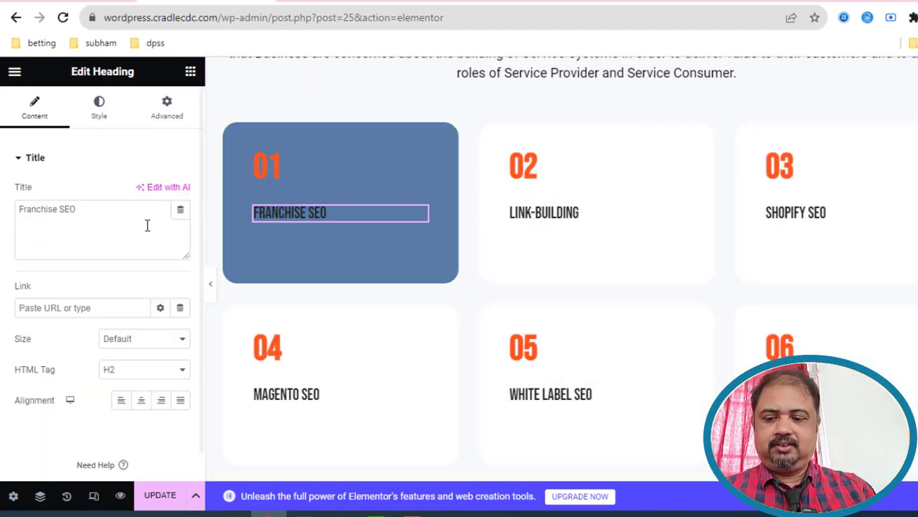
pyautogui.moveTo(98, 215); pyautogui.dragTo(3, 201)
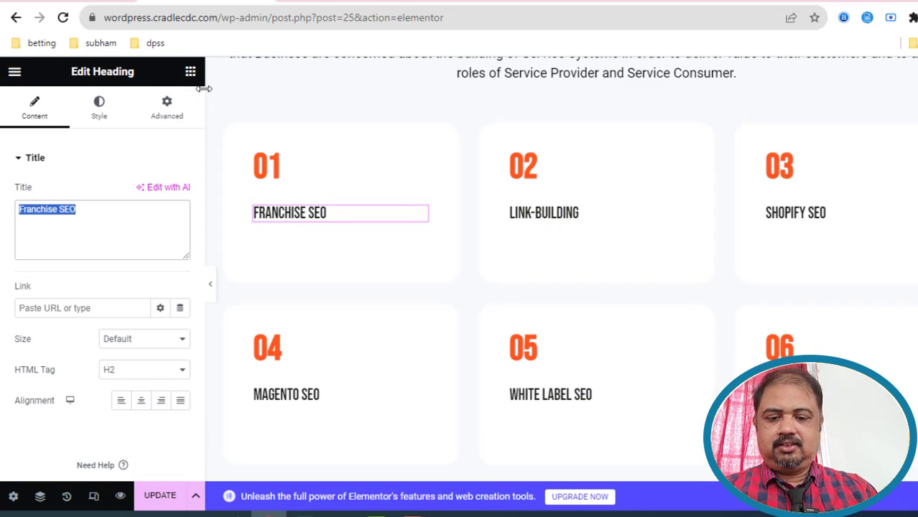
pyautogui.press('BackSpace')
pyautogui.write('Introduction to W')
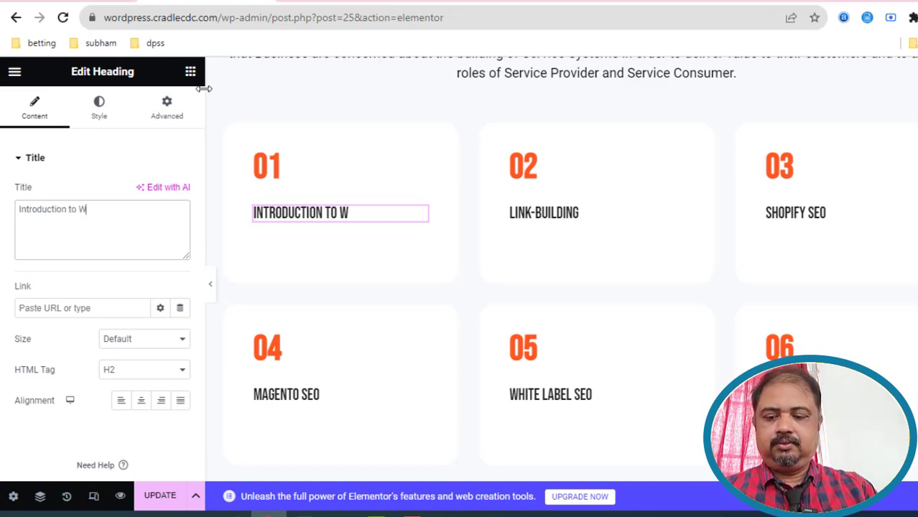
pyautogui.write('ordpress')
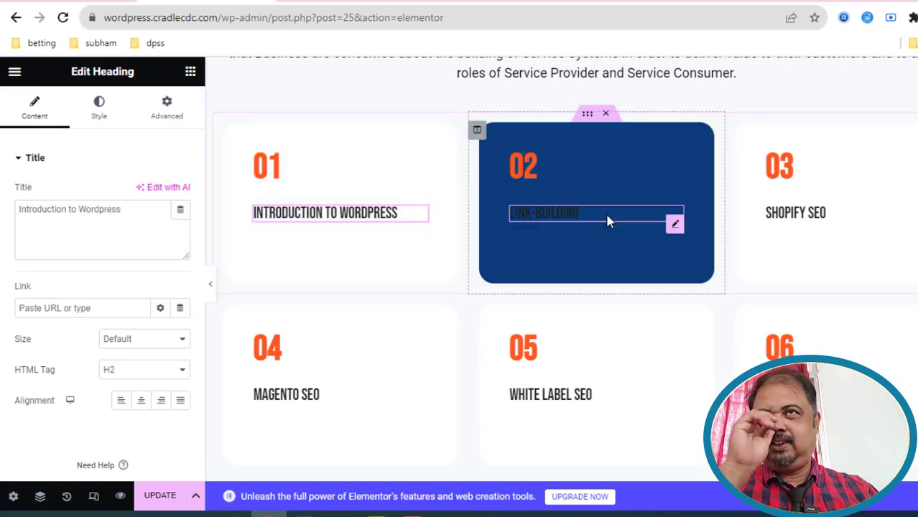
pyautogui.click(598, 213)
pyautogui.moveTo(75, 221); pyautogui.dragTo(16, 212)
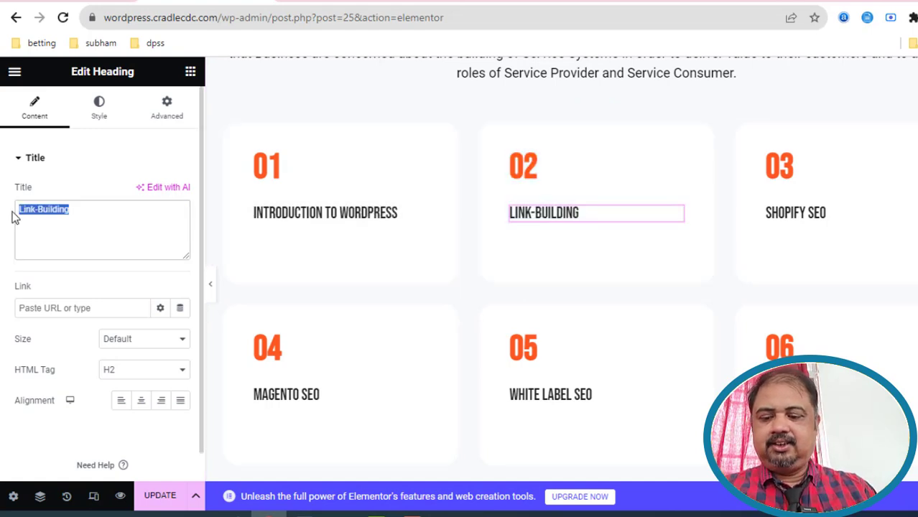
pyautogui.write('desi')
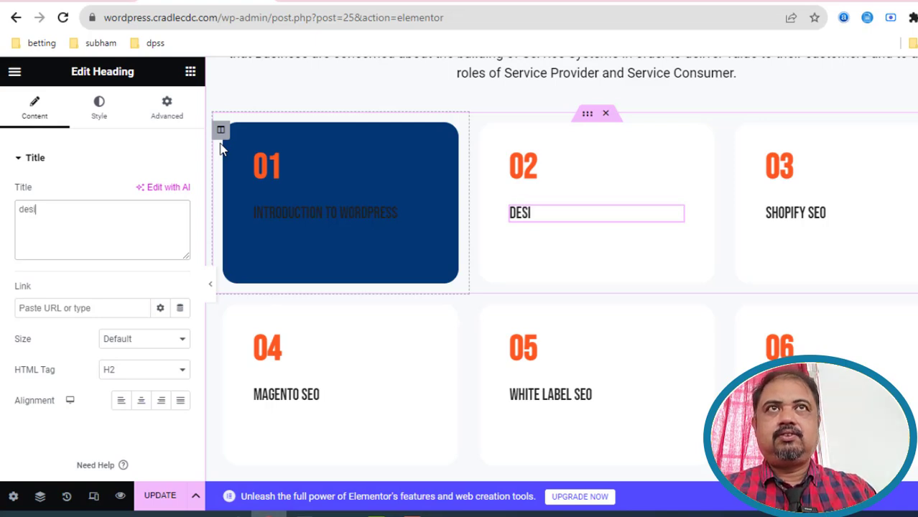
pyautogui.write('n ')
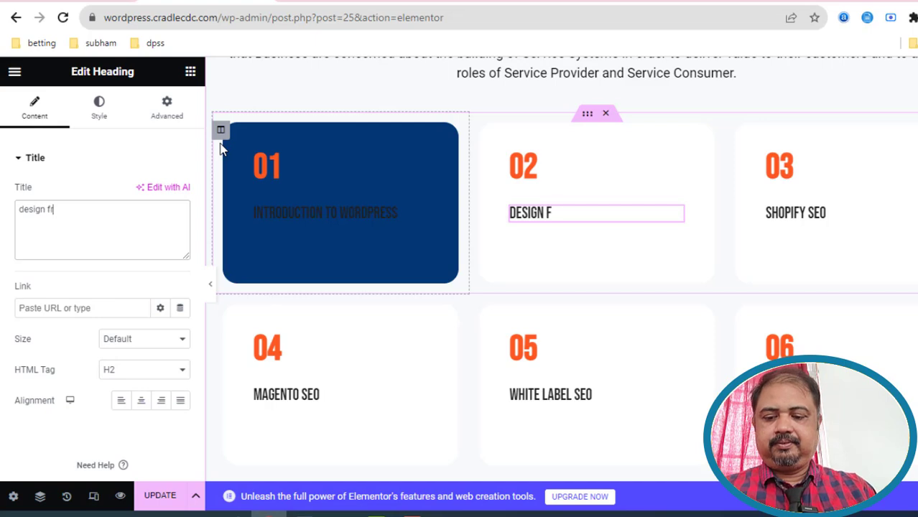
pyautogui.write('front pa')
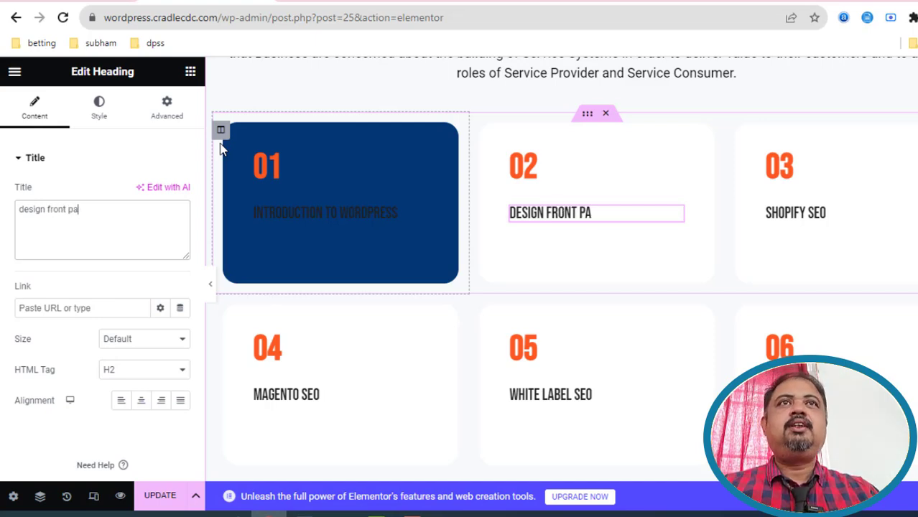
pyautogui.write('ge')
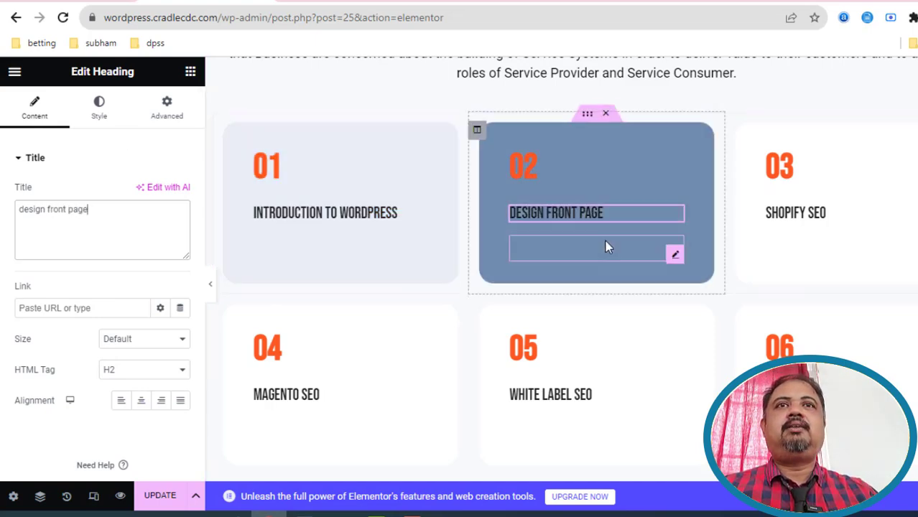
pyautogui.click(161, 502)
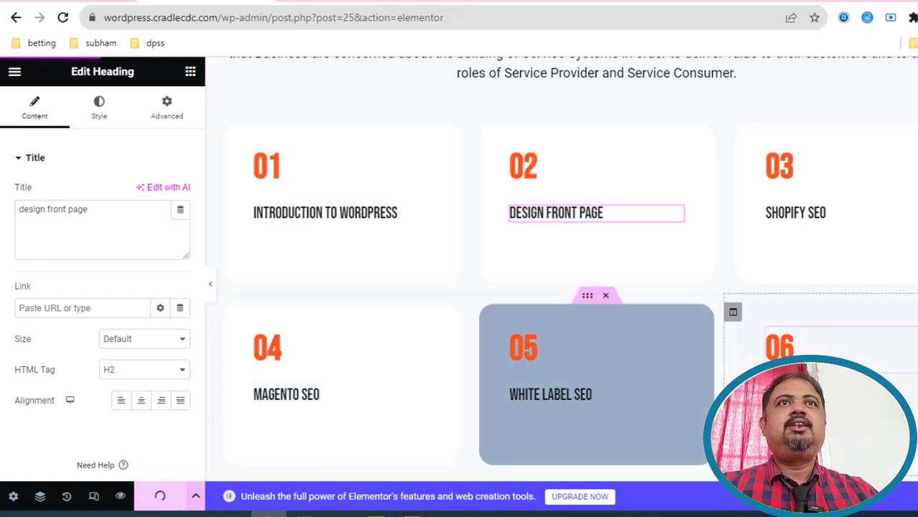
# Select the Our Success heading, then choose View Page from the editor's main menu.
pyautogui.scroll(-5, 608, 198)
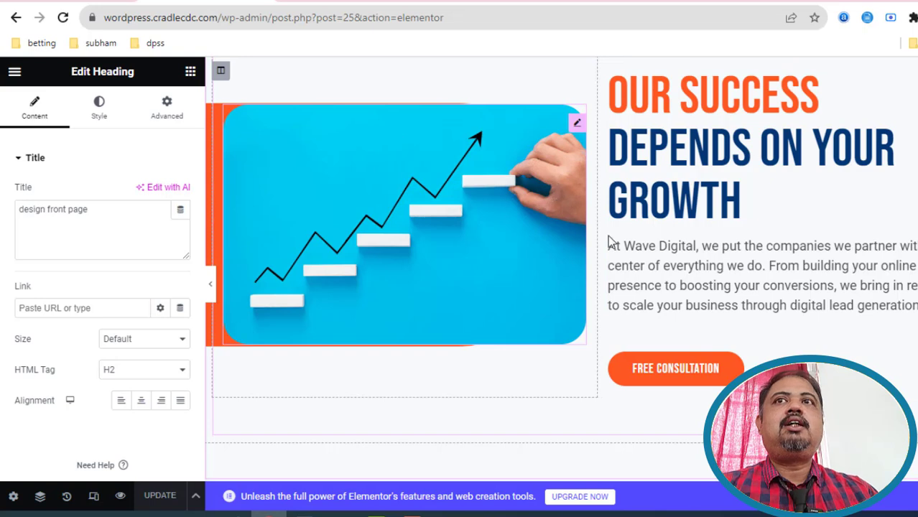
pyautogui.click(655, 278)
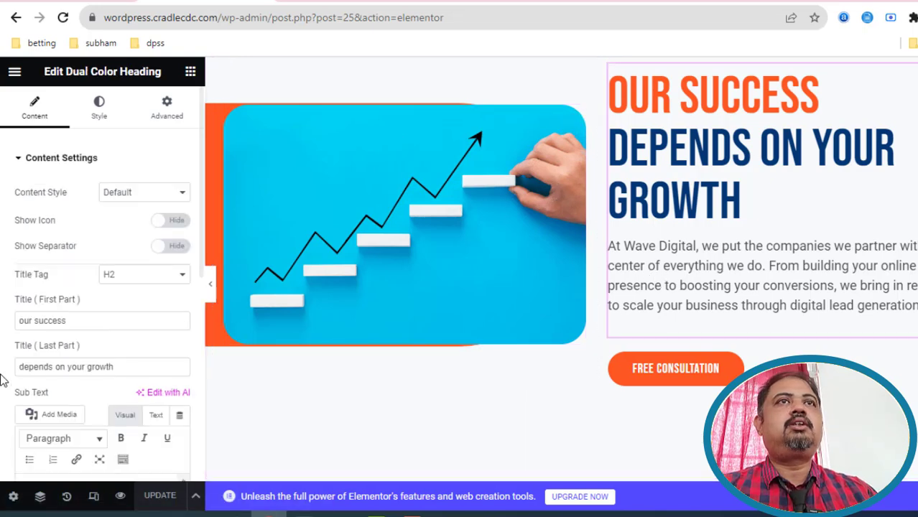
pyautogui.scroll(-5, 86, 452)
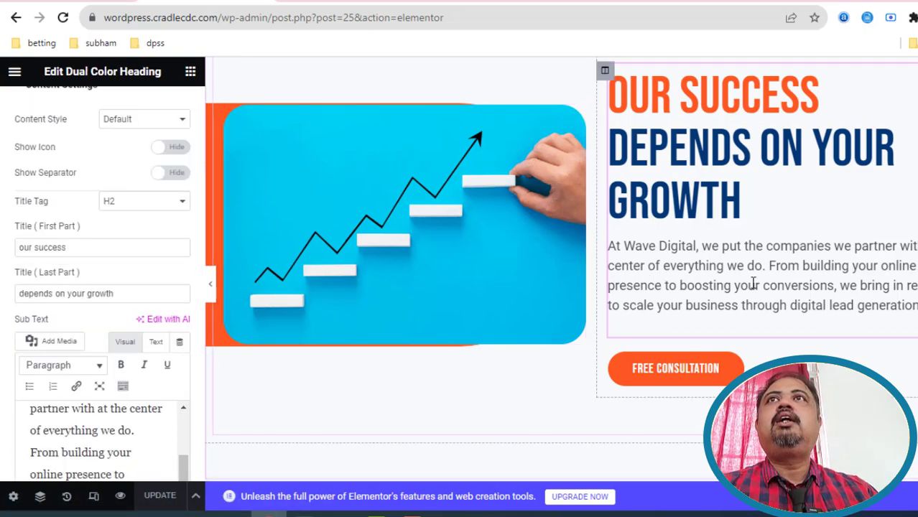
pyautogui.click(14, 71)
pyautogui.click(71, 335)
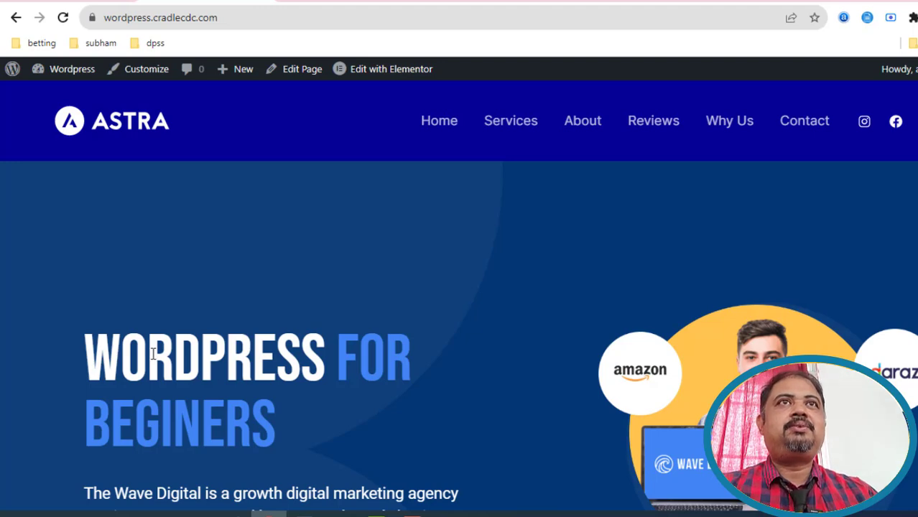
# Scroll through the live homepage from the hero down to the footer.
pyautogui.scroll(-10, 294, 367)
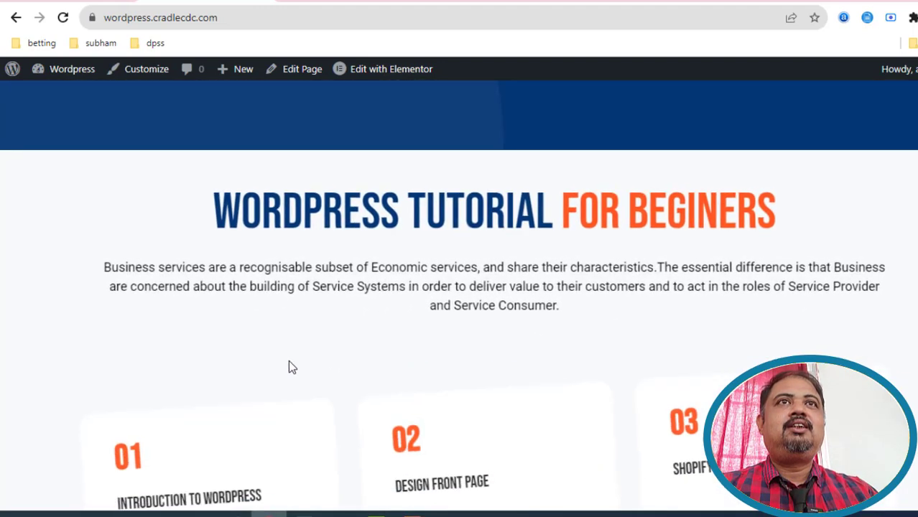
pyautogui.scroll(-3, 291, 367)
pyautogui.scroll(-3, 289, 367)
pyautogui.scroll(-5, 287, 360)
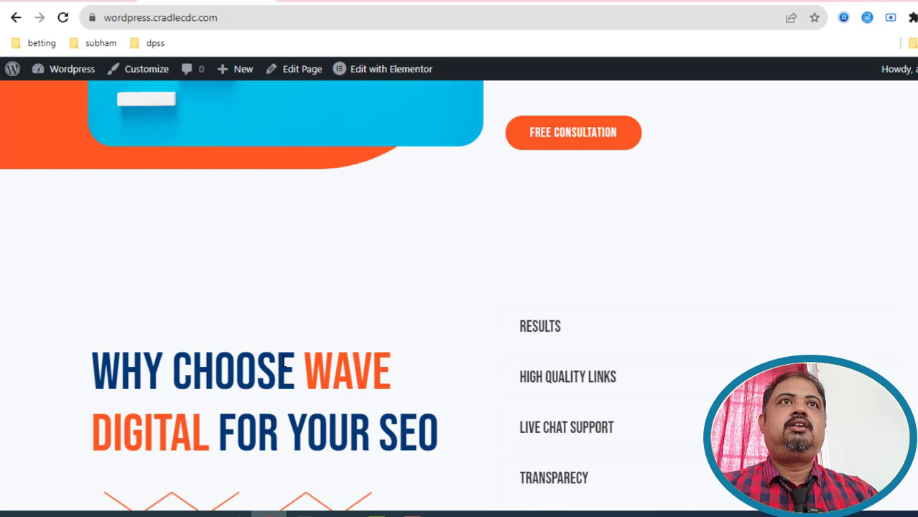
pyautogui.scroll(-5, 285, 370)
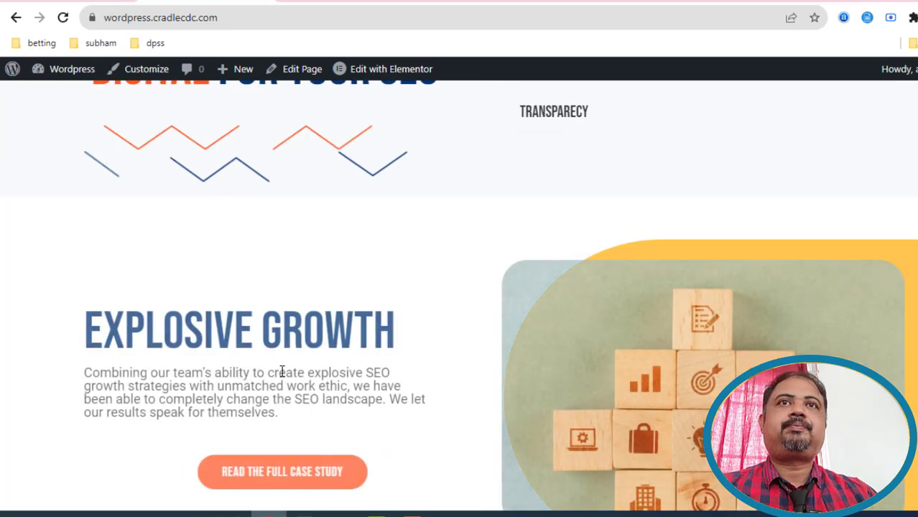
pyautogui.scroll(-3, 283, 371)
pyautogui.scroll(-3, 283, 371)
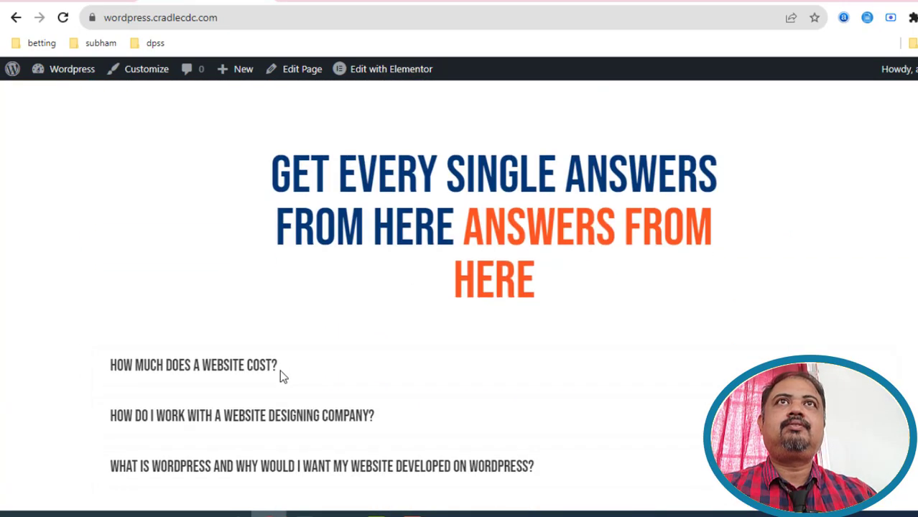
pyautogui.scroll(-2, 280, 375)
pyautogui.scroll(2, 283, 372)
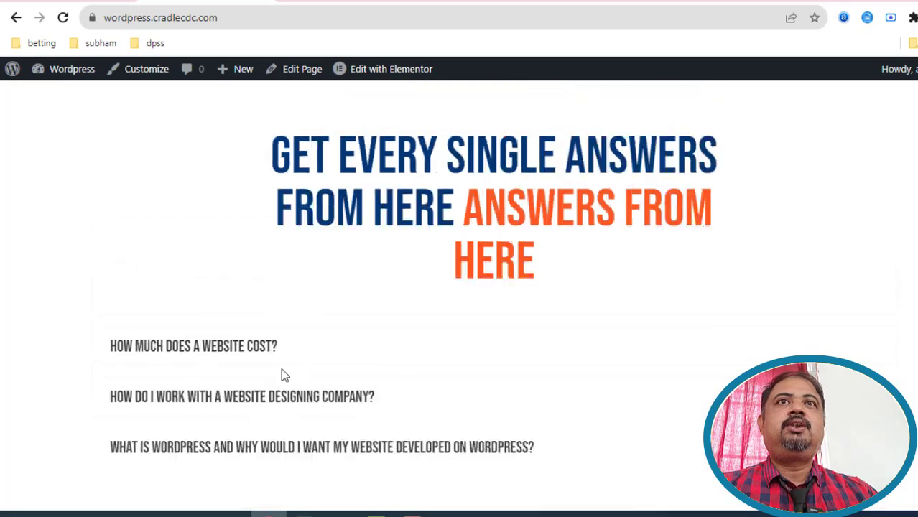
pyautogui.scroll(-2, 284, 373)
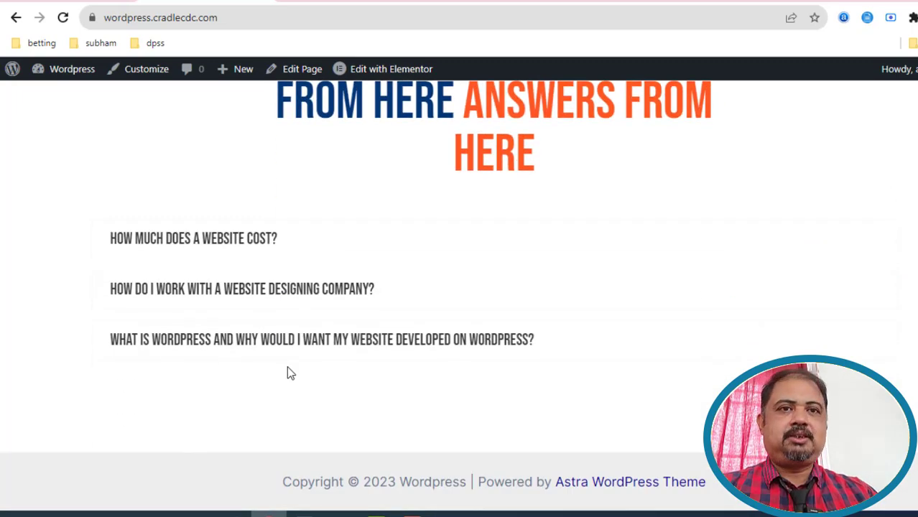
# Return to the top of the page and open the theme Customizer.
pyautogui.scroll(15, 286, 367)
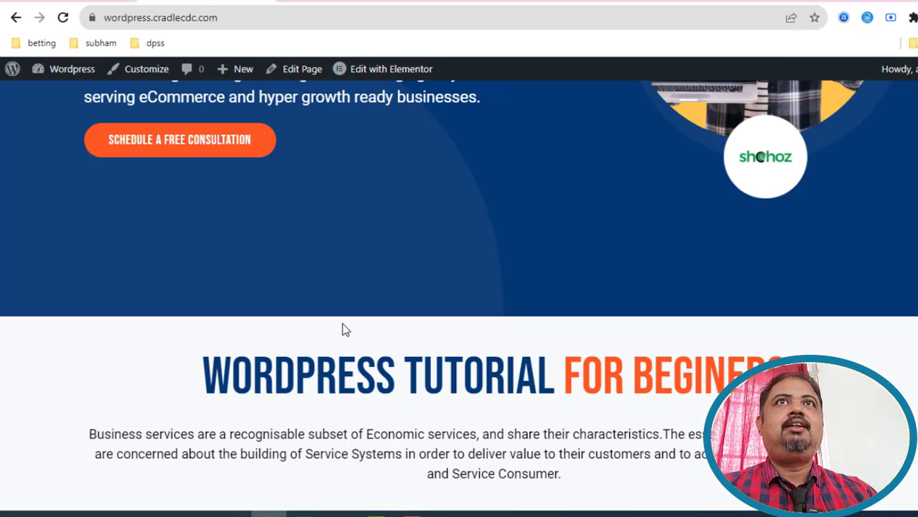
pyautogui.scroll(5, 414, 163)
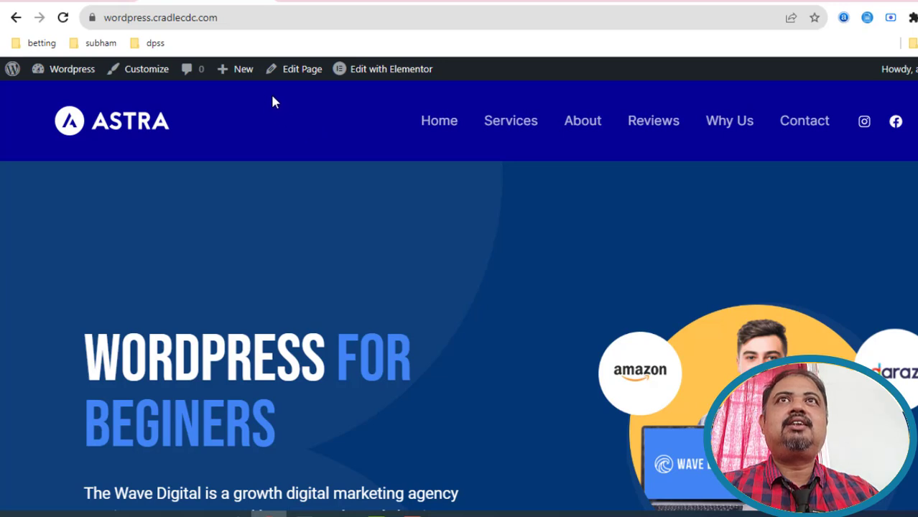
pyautogui.moveTo(355, 71)
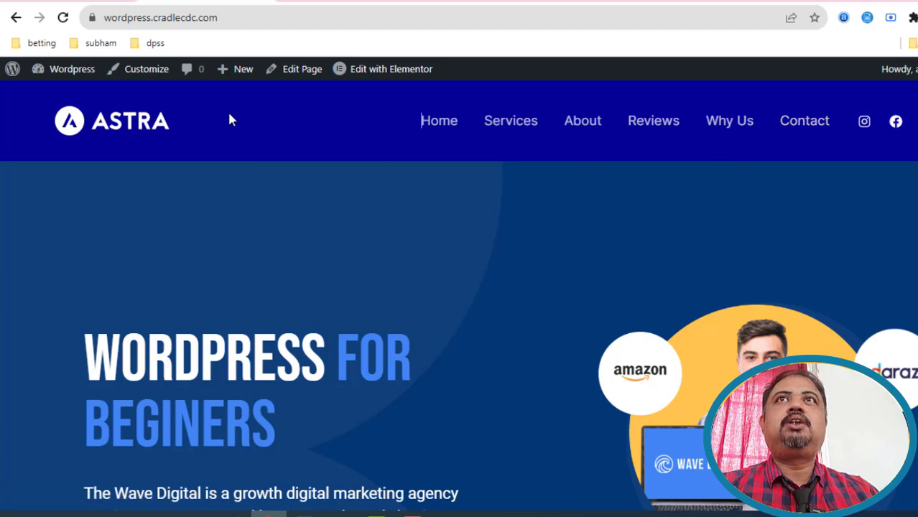
pyautogui.click(152, 71)
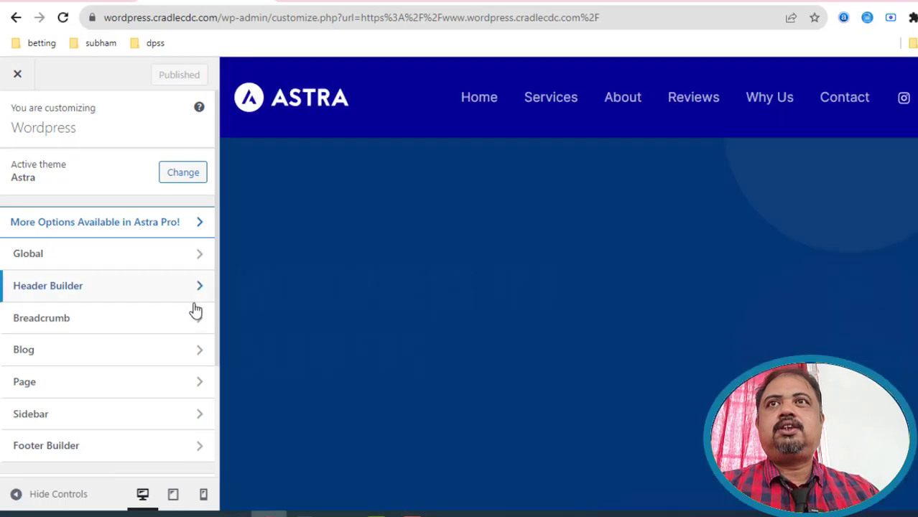
# In Site Title & Logo settings, remove the ASTRA logo and open the logo picker.
pyautogui.scroll(-3, 97, 414)
pyautogui.click(52, 346)
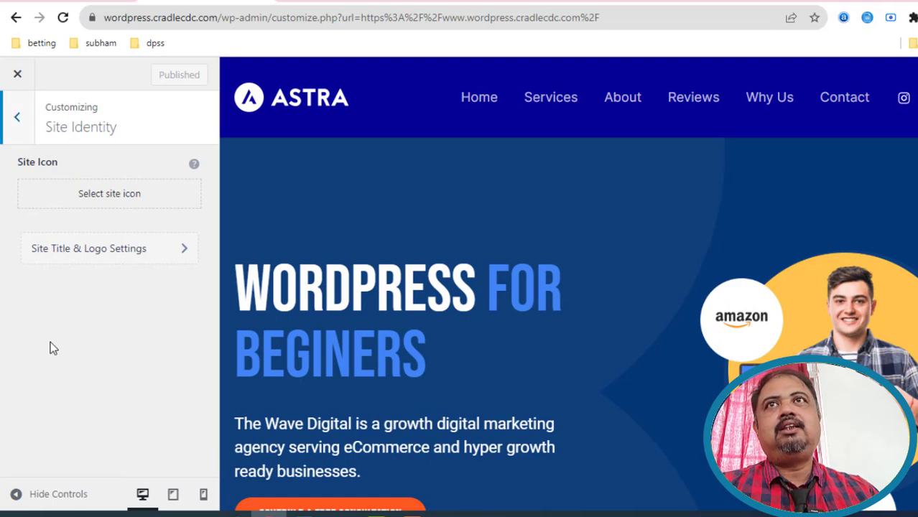
pyautogui.click(94, 248)
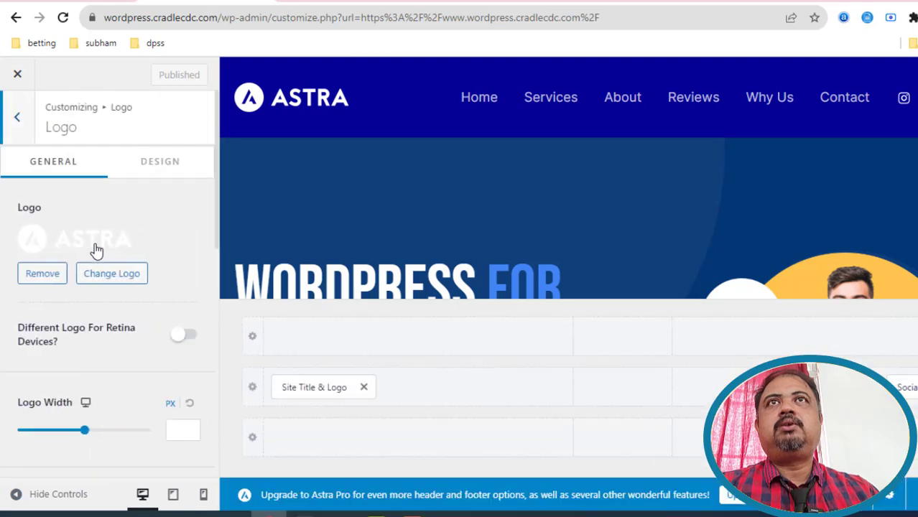
pyautogui.click(44, 273)
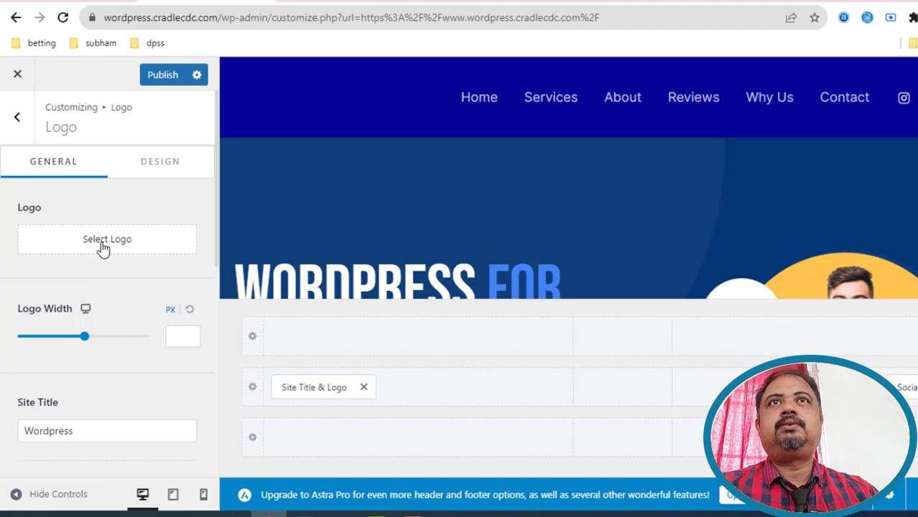
pyautogui.click(103, 248)
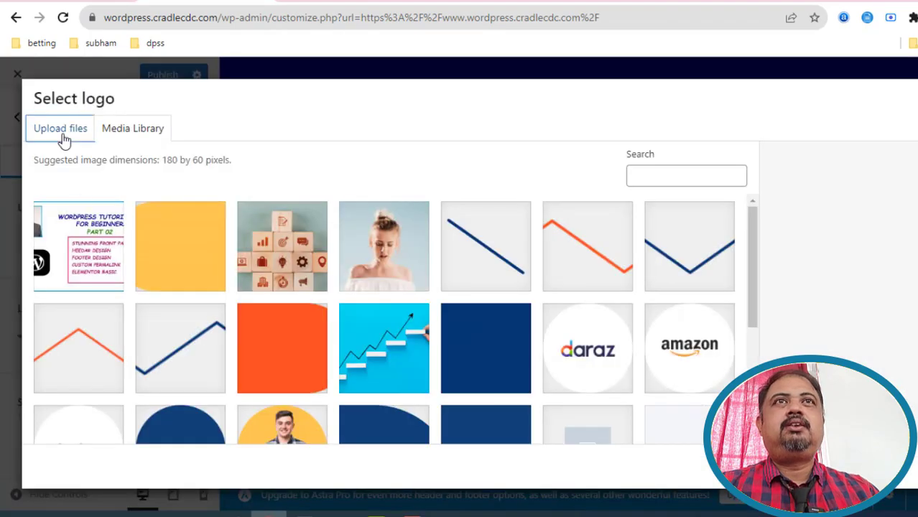
# Upload logo.png and set the globe image as the site logo without cropping.
pyautogui.click(62, 135)
pyautogui.click(496, 310)
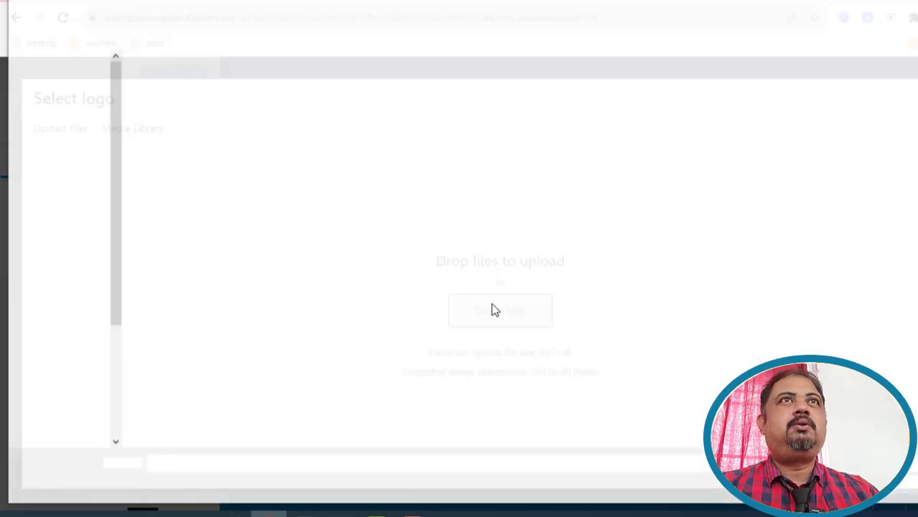
pyautogui.doubleClick(652, 97)
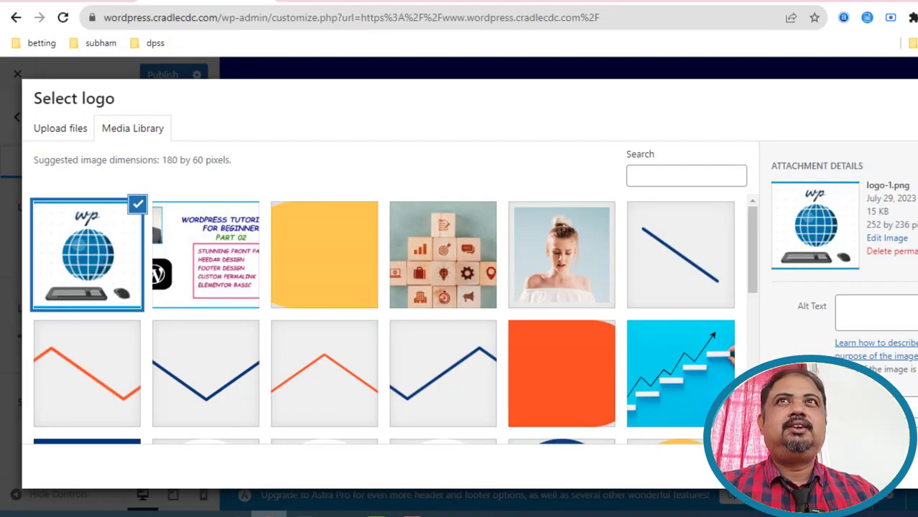
pyautogui.click(879, 466)
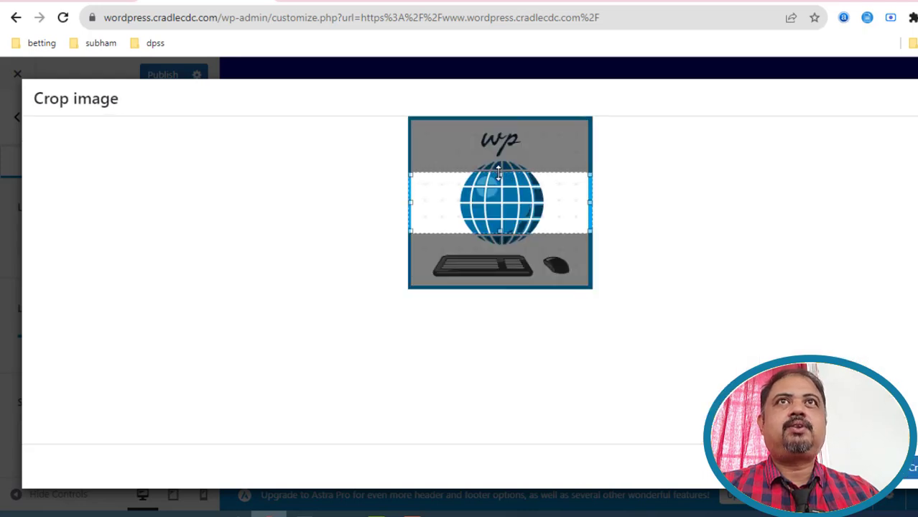
pyautogui.click(855, 467)
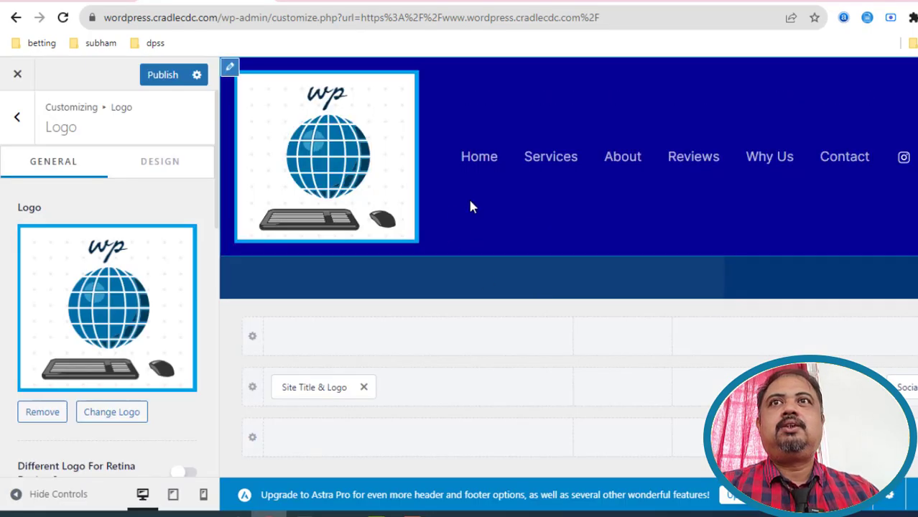
# Set the Logo Width to 98 px and publish the Customizer changes.
pyautogui.scroll(-2, 123, 331)
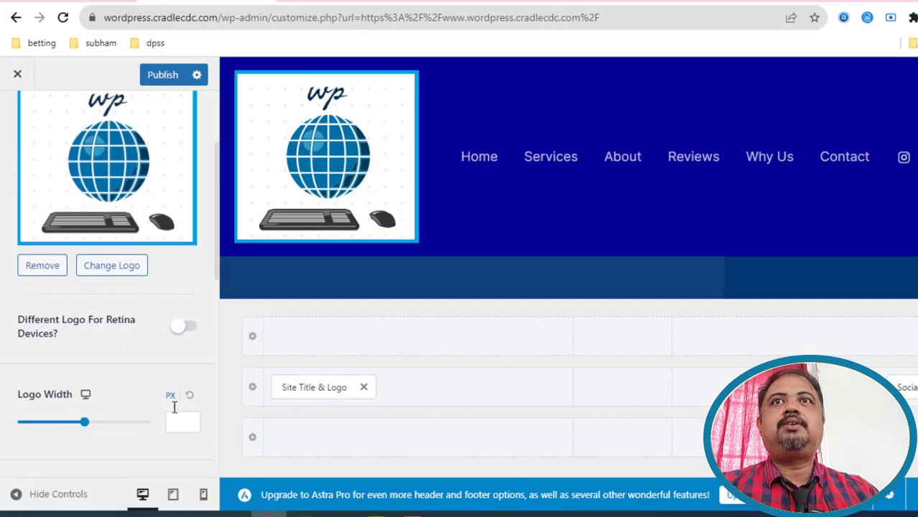
pyautogui.moveTo(86, 424); pyautogui.dragTo(43, 428)
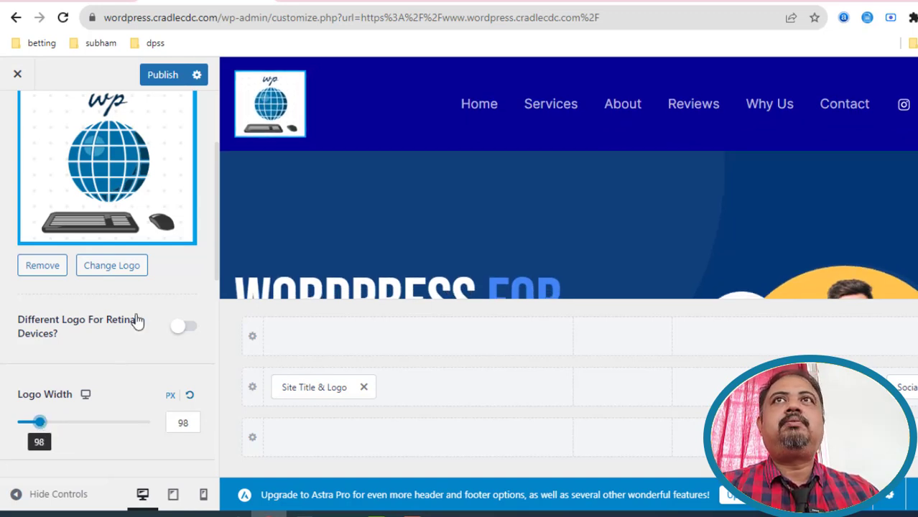
pyautogui.scroll(-2, 138, 322)
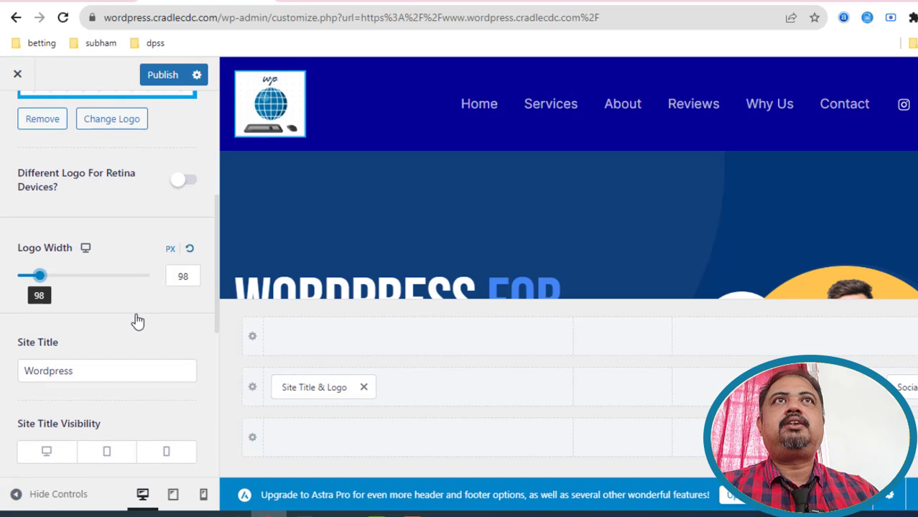
pyautogui.click(161, 77)
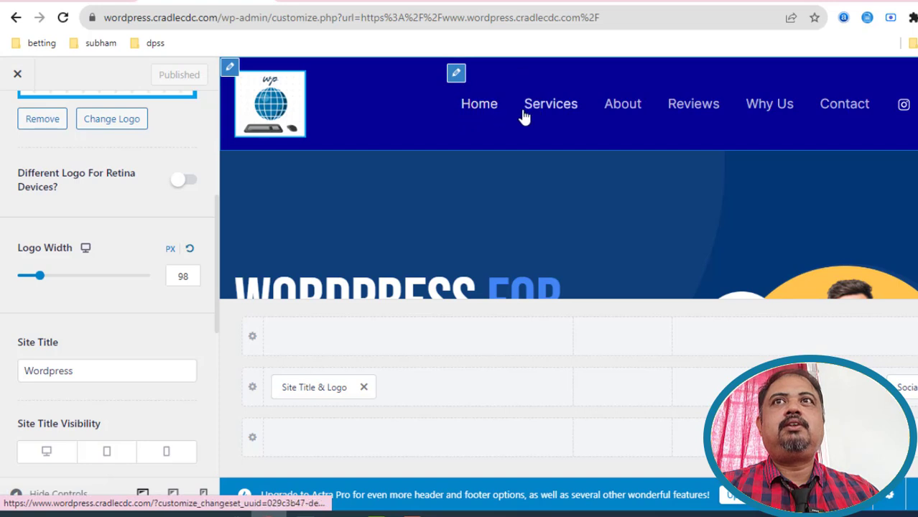
# Inspect the primary menu's settings and menu configuration, then close the Customizer.
pyautogui.click(455, 74)
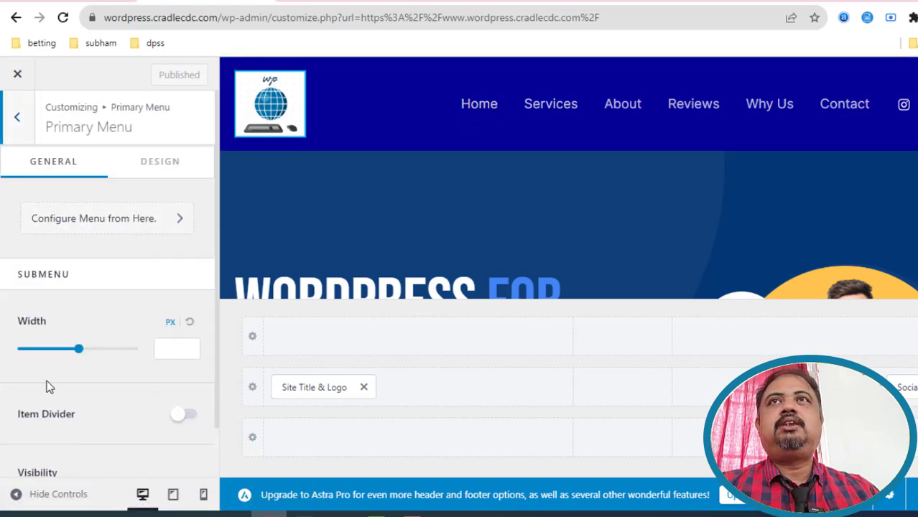
pyautogui.scroll(-1, 89, 363)
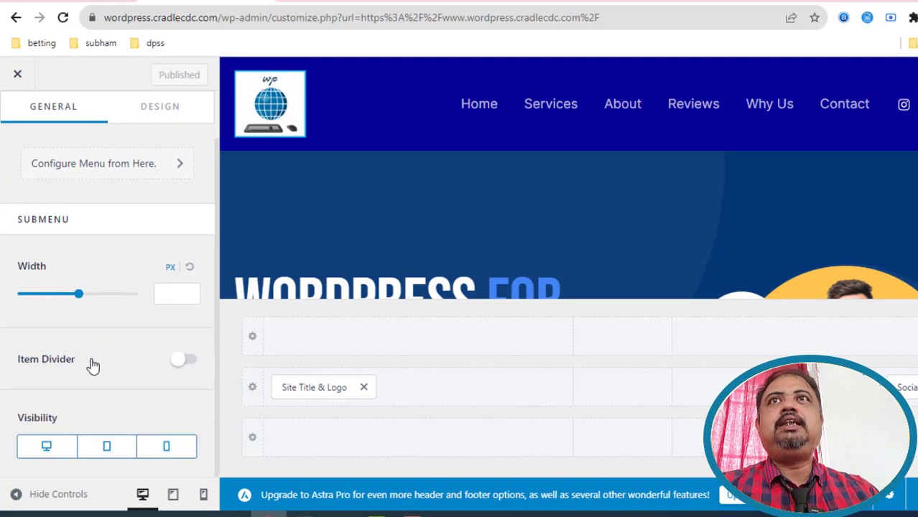
pyautogui.scroll(1, 92, 365)
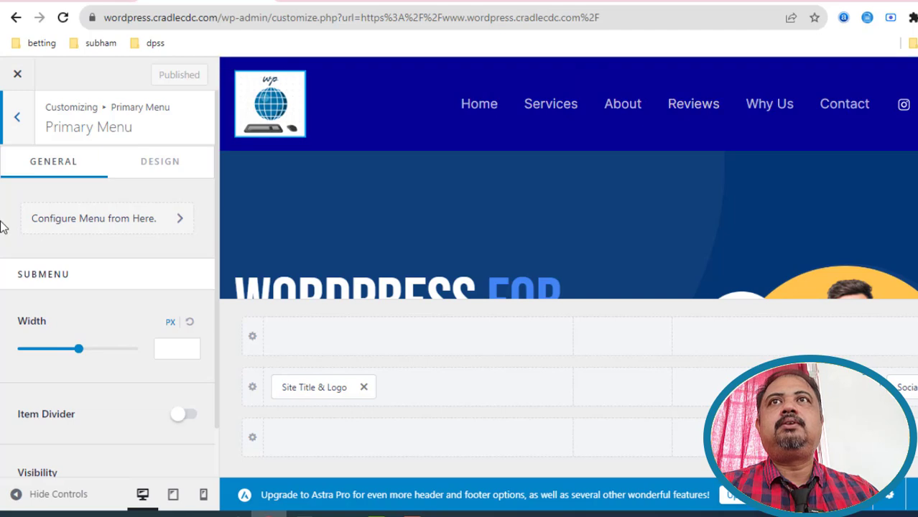
pyautogui.click(73, 229)
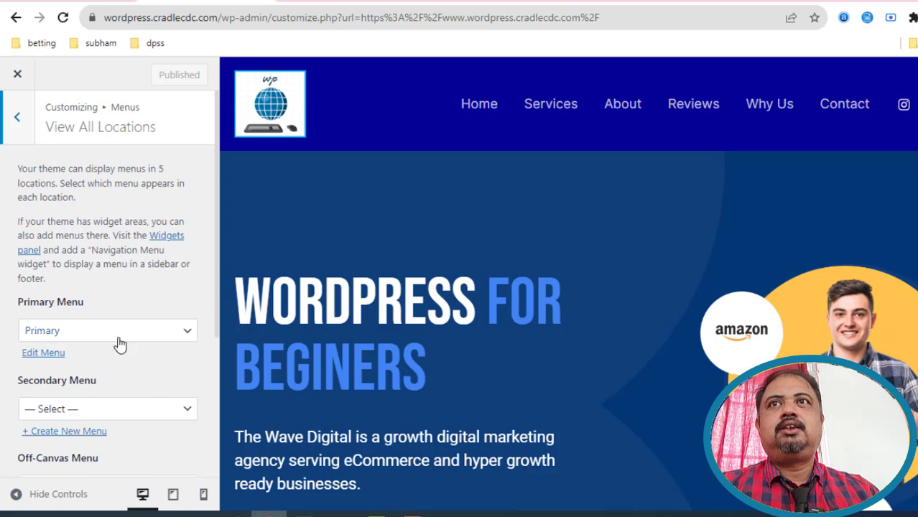
pyautogui.press('Escape')
pyautogui.click(18, 77)
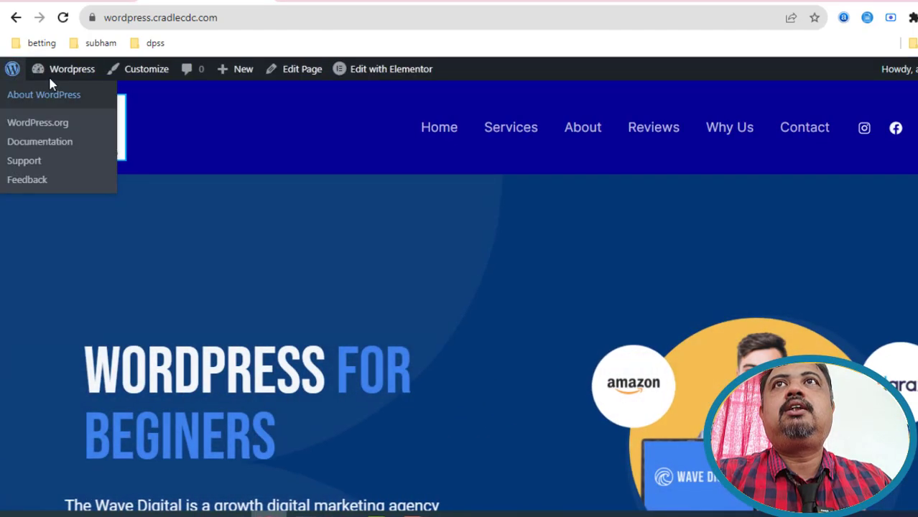
# Go to Appearance > Menus and start a new menu with 'create a new menu'.
pyautogui.moveTo(55, 76)
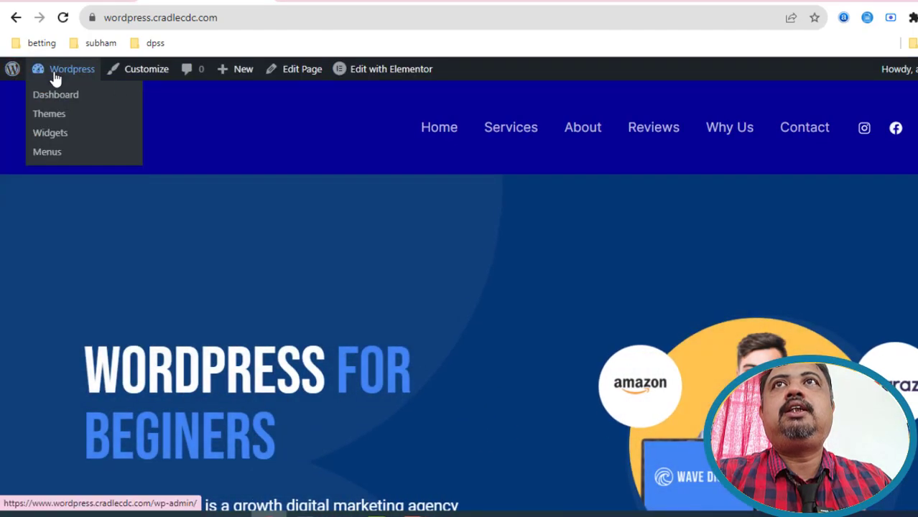
pyautogui.click(46, 152)
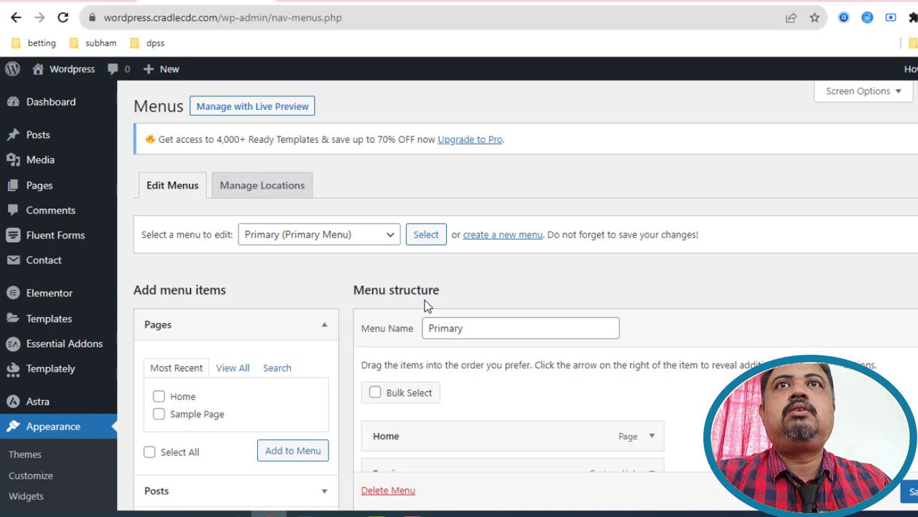
pyautogui.scroll(-1, 401, 180)
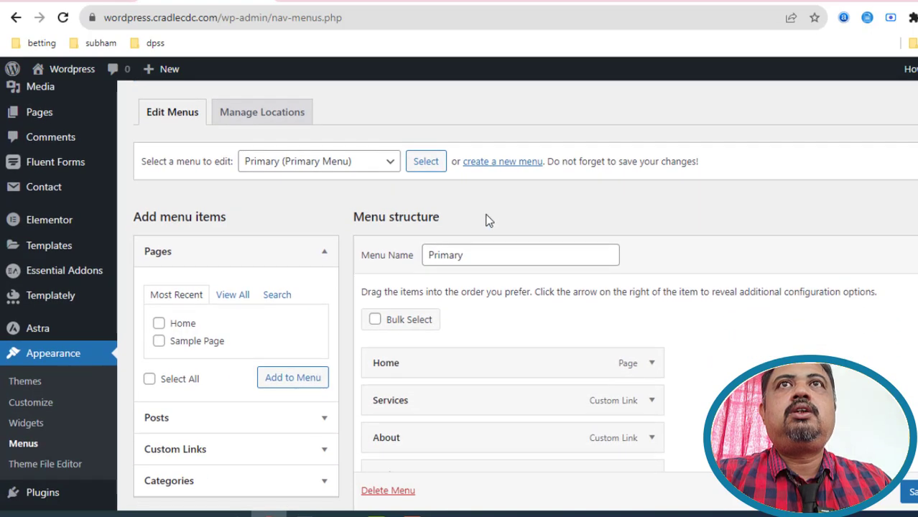
pyautogui.scroll(1, 532, 310)
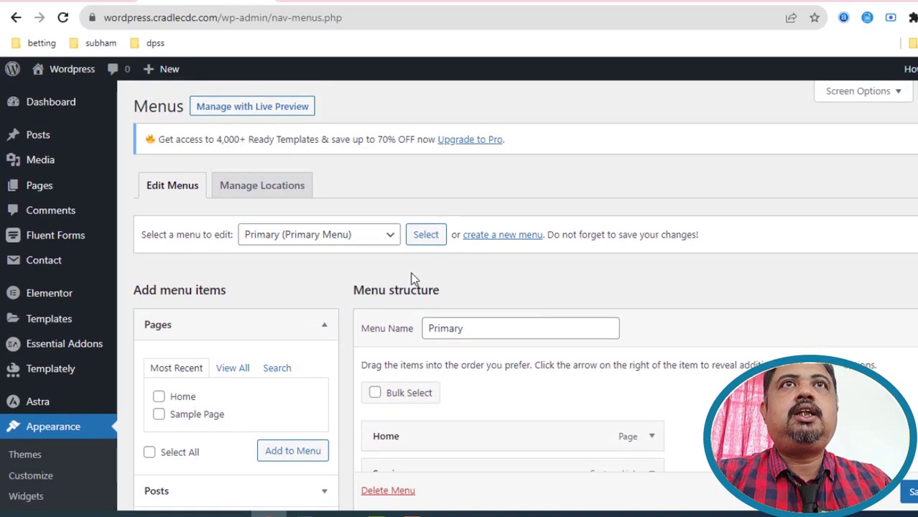
pyautogui.click(518, 243)
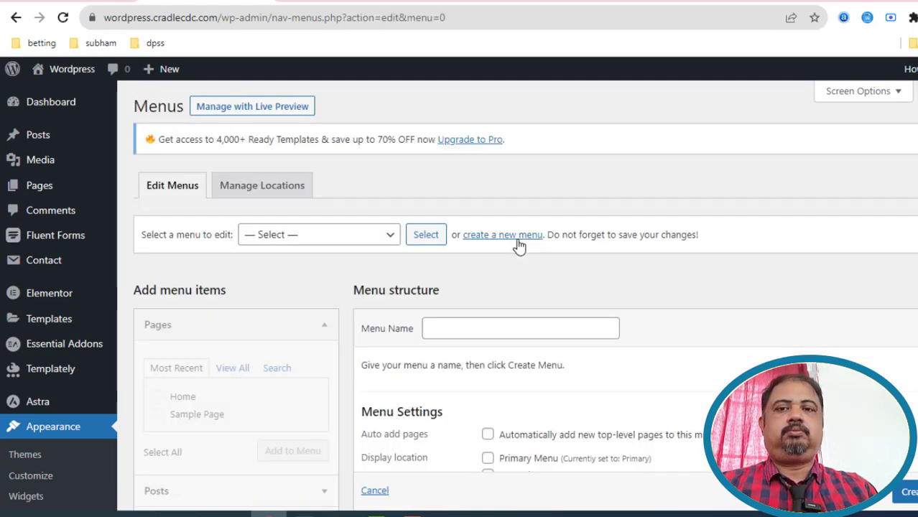
# Create a menu named 'home' displayed in the Primary Menu and Off-Canvas Menu locations.
pyautogui.click(463, 332)
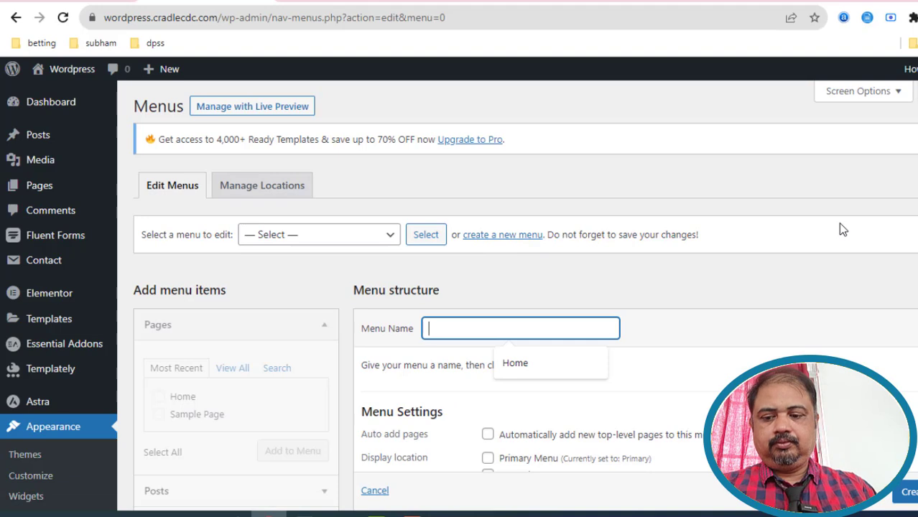
pyautogui.write('home')
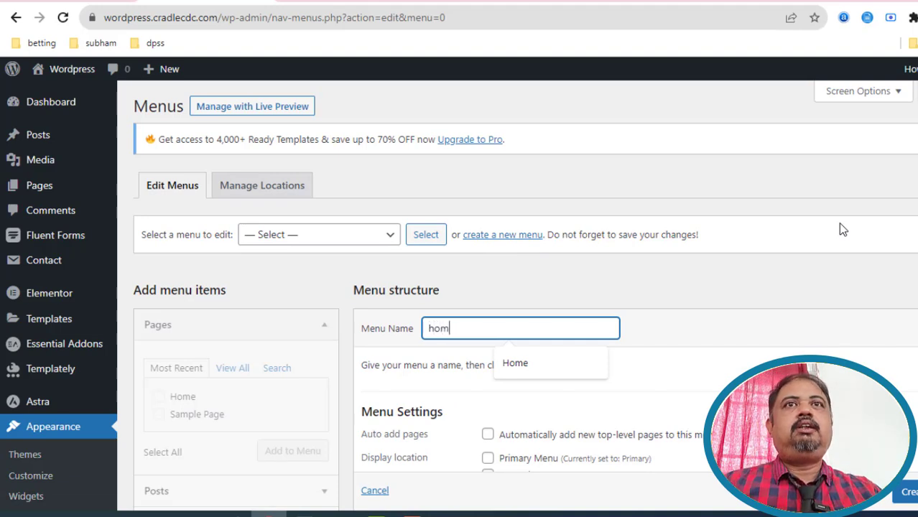
pyautogui.click(781, 307)
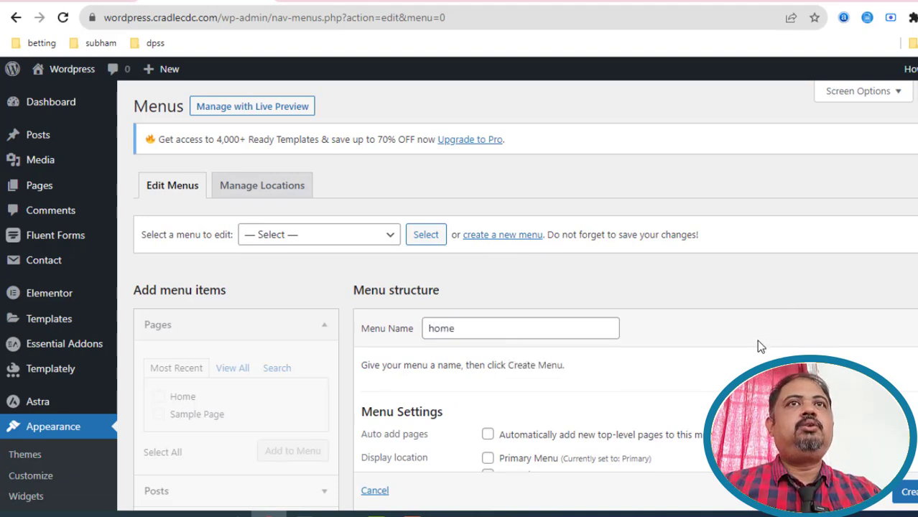
pyautogui.scroll(-1, 757, 338)
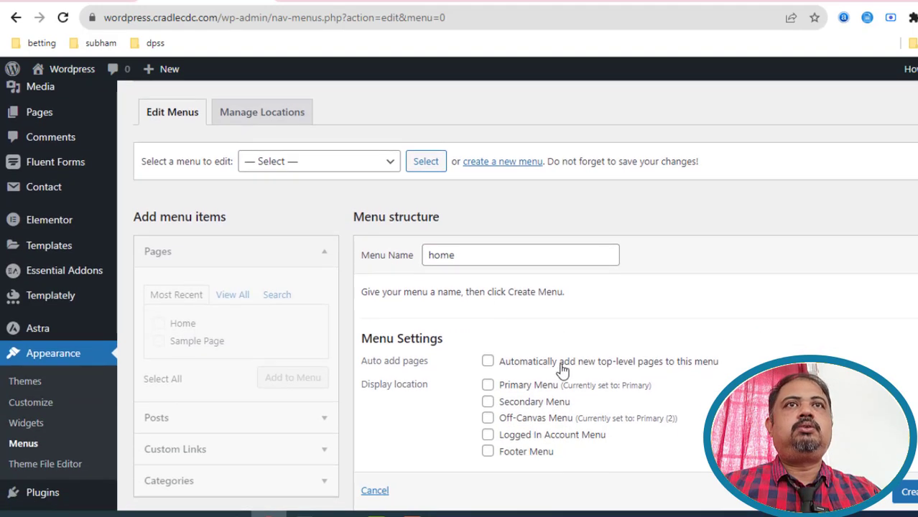
pyautogui.click(488, 385)
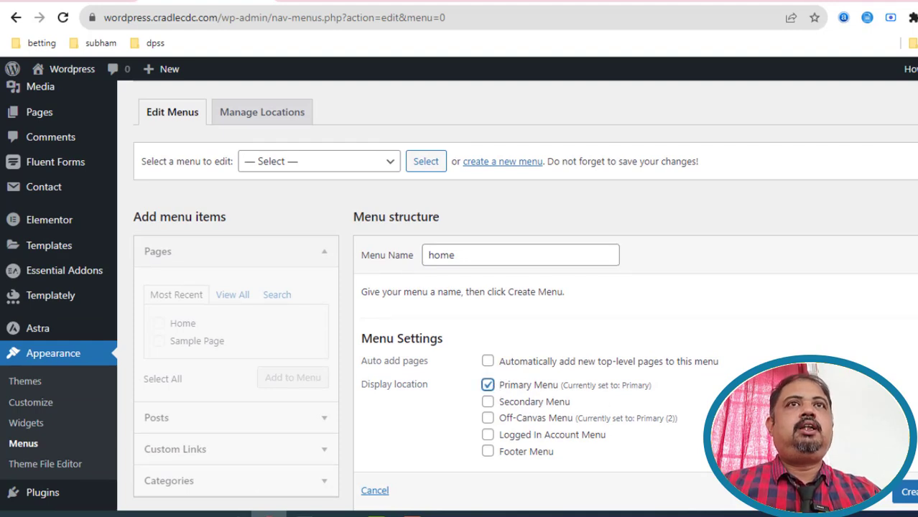
pyautogui.scroll(-1, 493, 388)
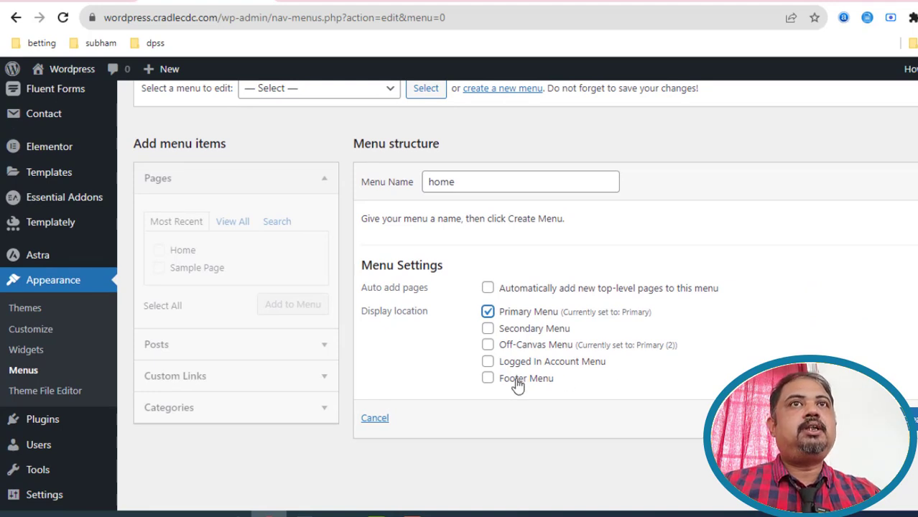
pyautogui.click(488, 345)
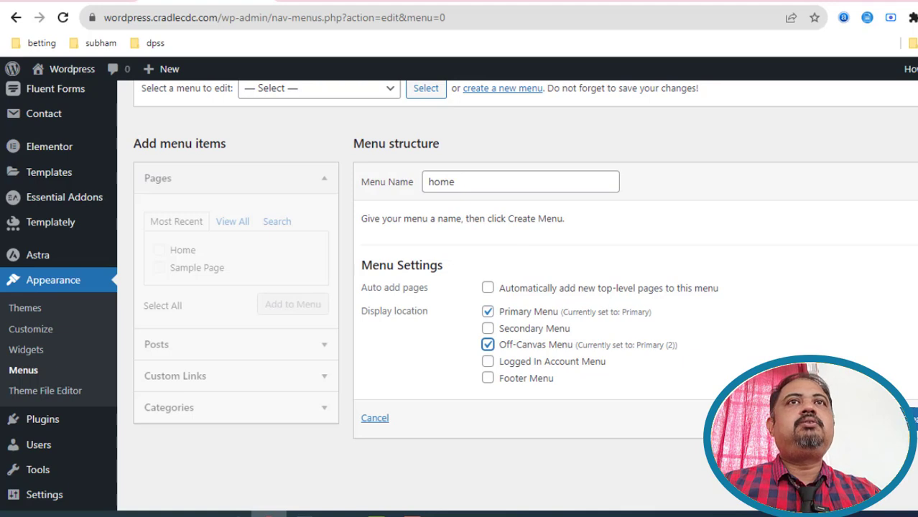
pyautogui.scroll(1, 283, 349)
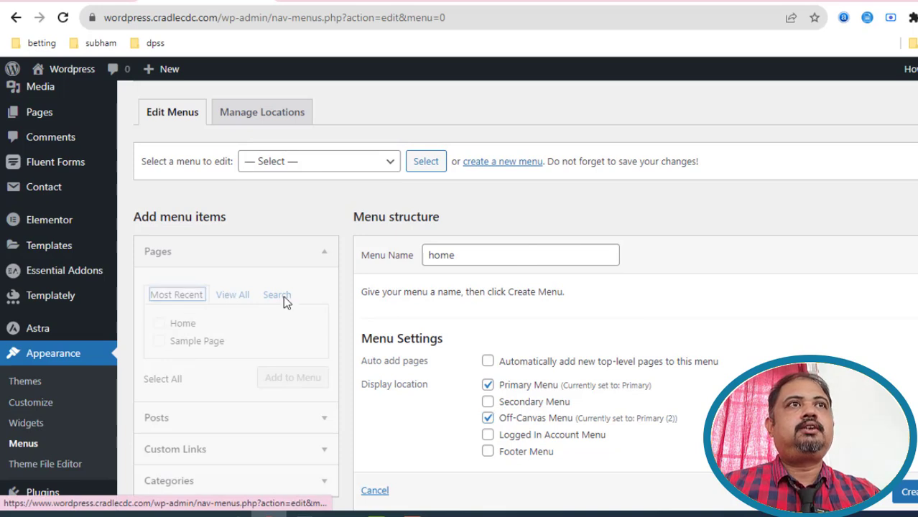
pyautogui.scroll(-1, 252, 299)
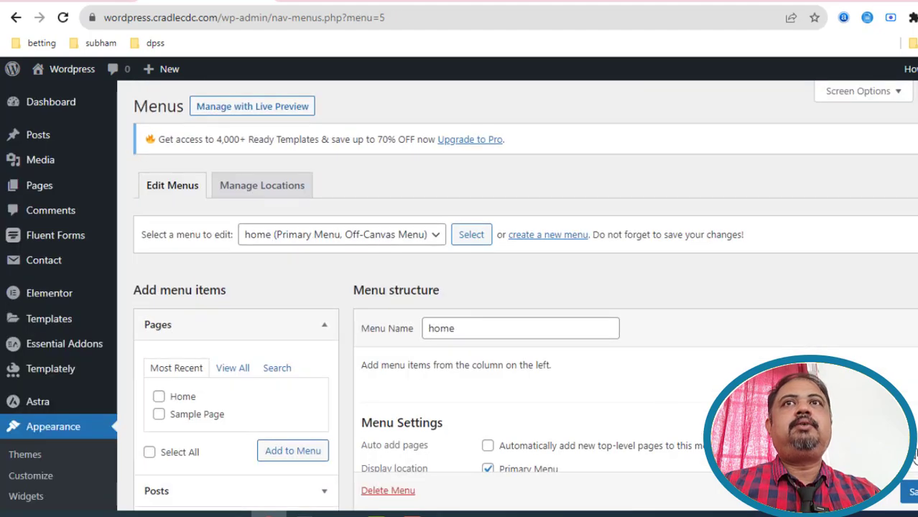
# Add the home1 page from Pages > View All to the home menu.
pyautogui.scroll(-1, 486, 366)
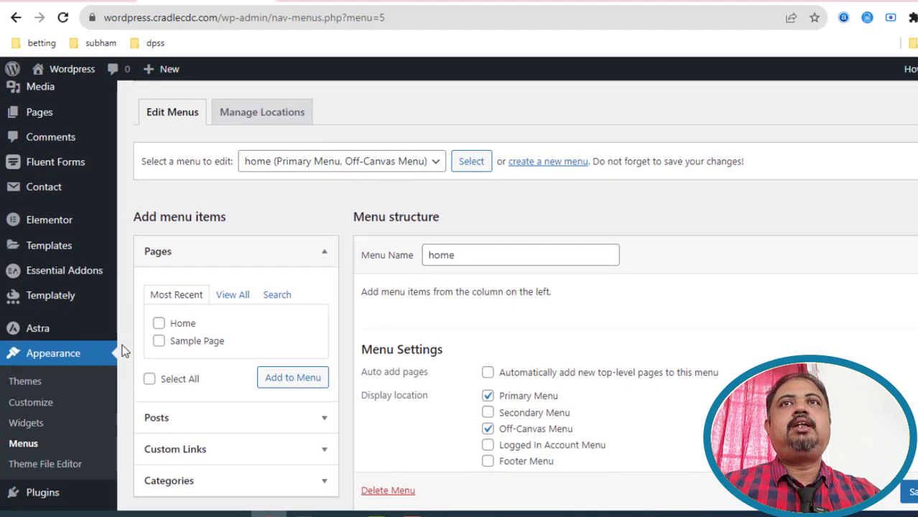
pyautogui.click(166, 325)
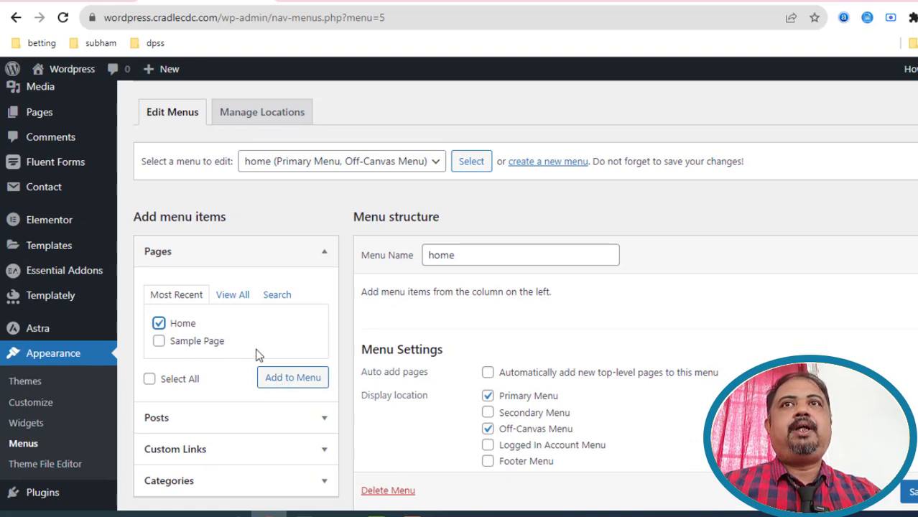
pyautogui.scroll(-2, 239, 309)
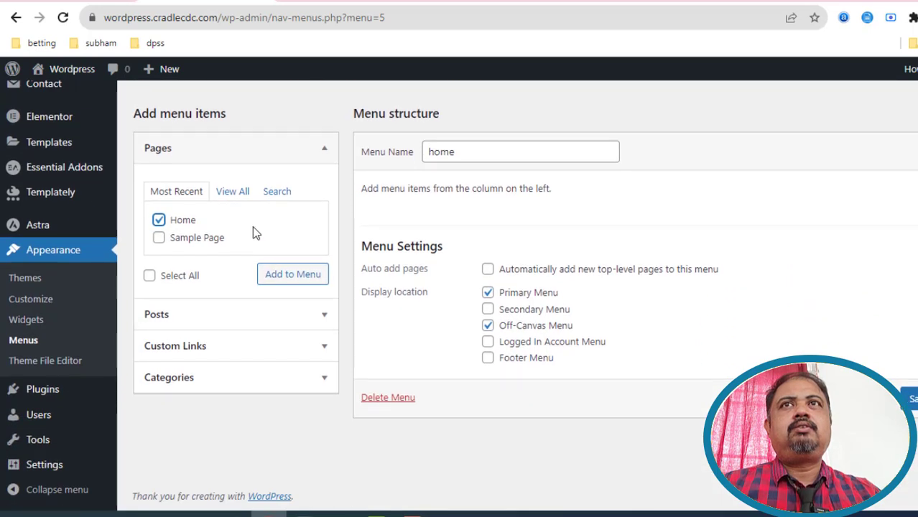
pyautogui.click(241, 199)
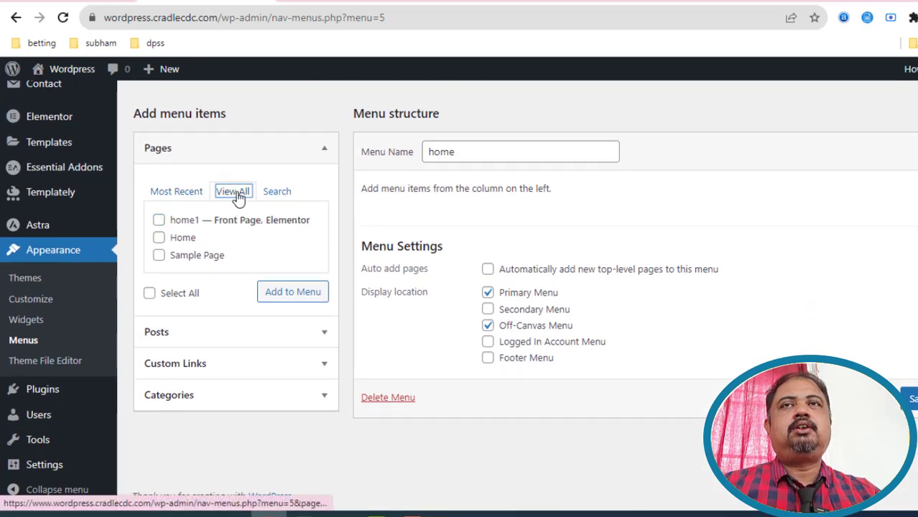
pyautogui.click(159, 220)
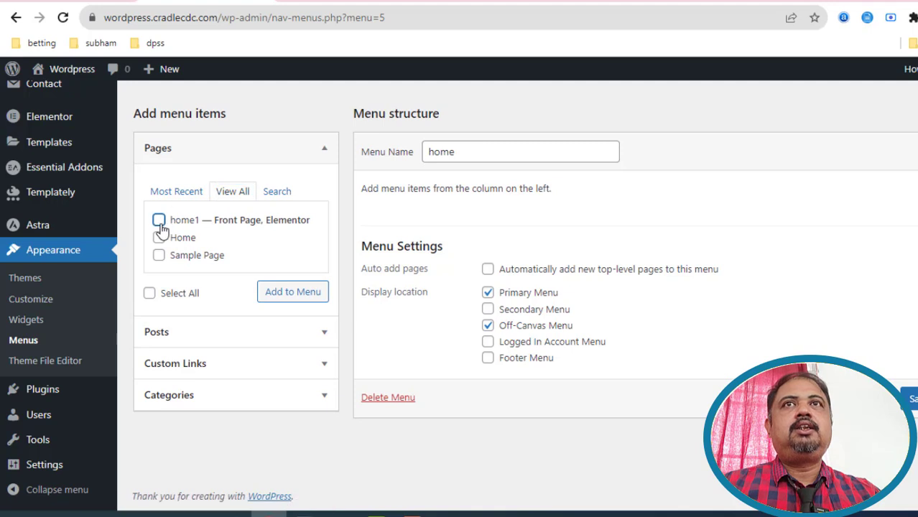
pyautogui.click(283, 296)
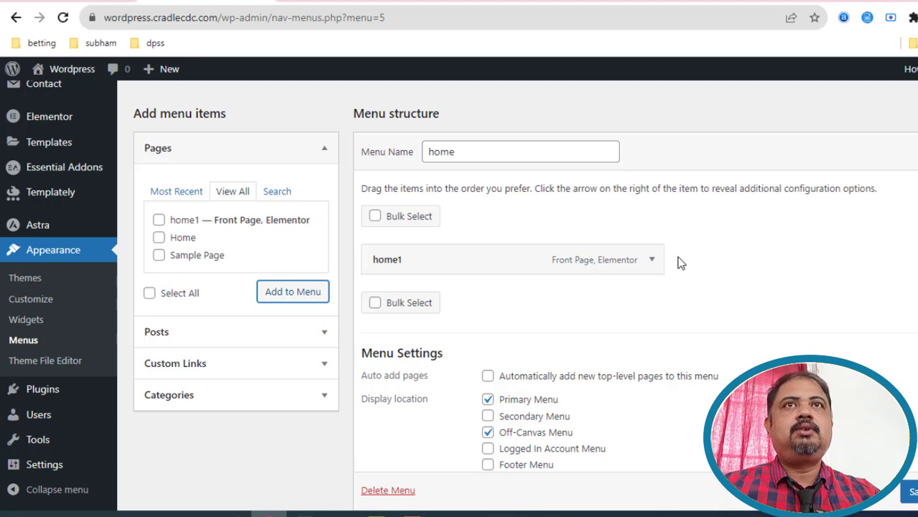
# Change the home1 item's Navigation Label to 'Home' and save the menu.
pyautogui.click(652, 260)
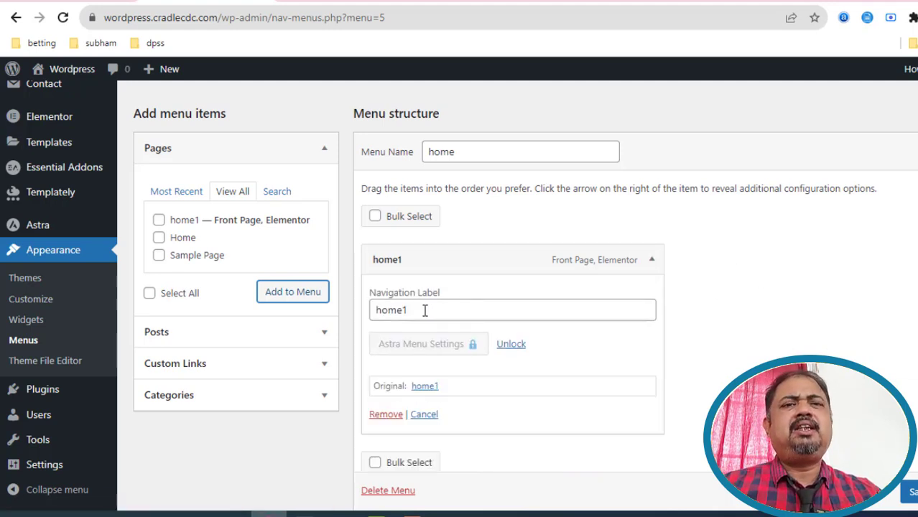
pyautogui.moveTo(424, 309); pyautogui.dragTo(359, 310)
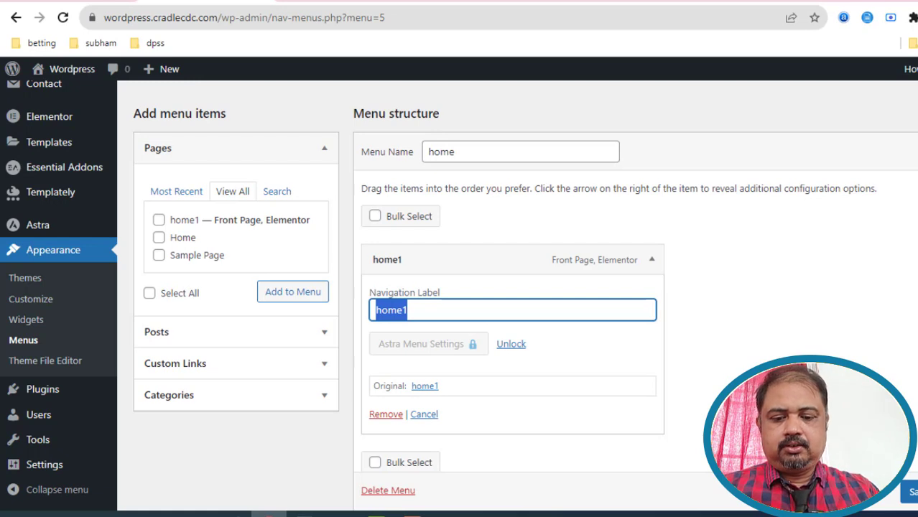
pyautogui.write('Hom')
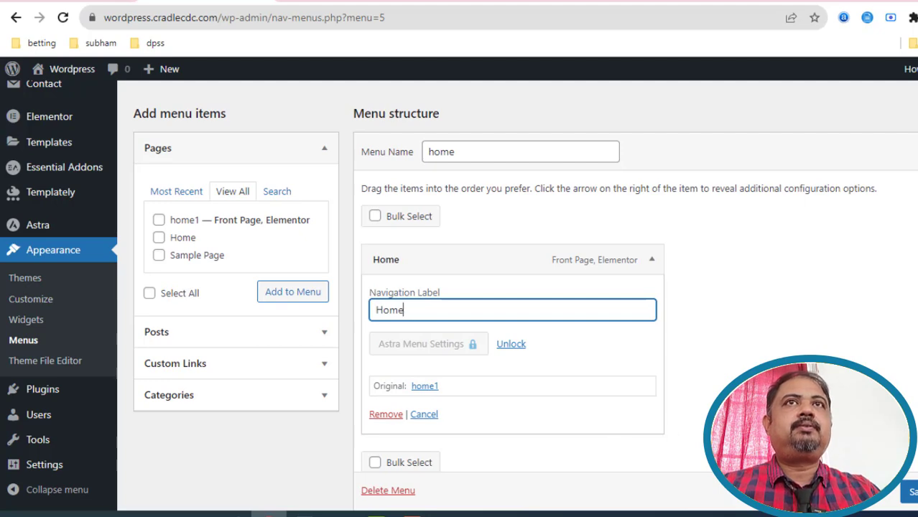
pyautogui.scroll(-1, 913, 493)
pyautogui.click(912, 493)
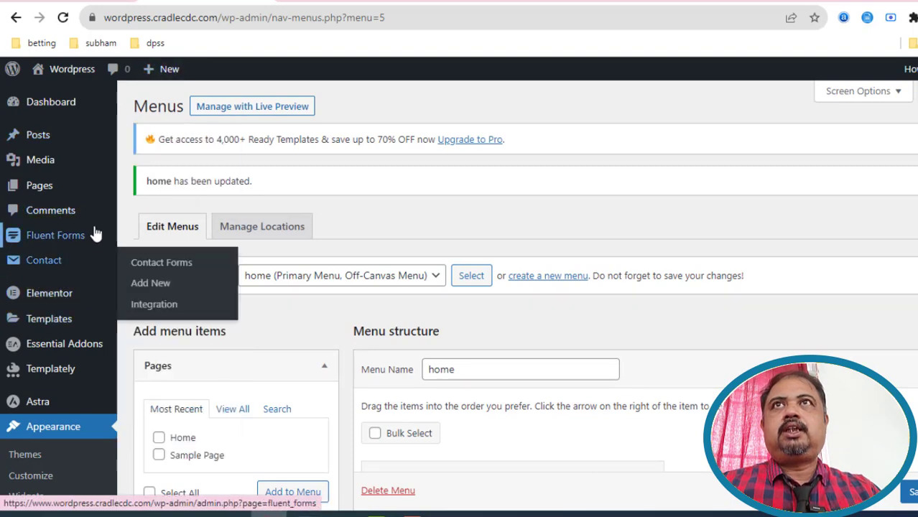
# Visit the live site and follow the new Home link in the header.
pyautogui.moveTo(61, 72)
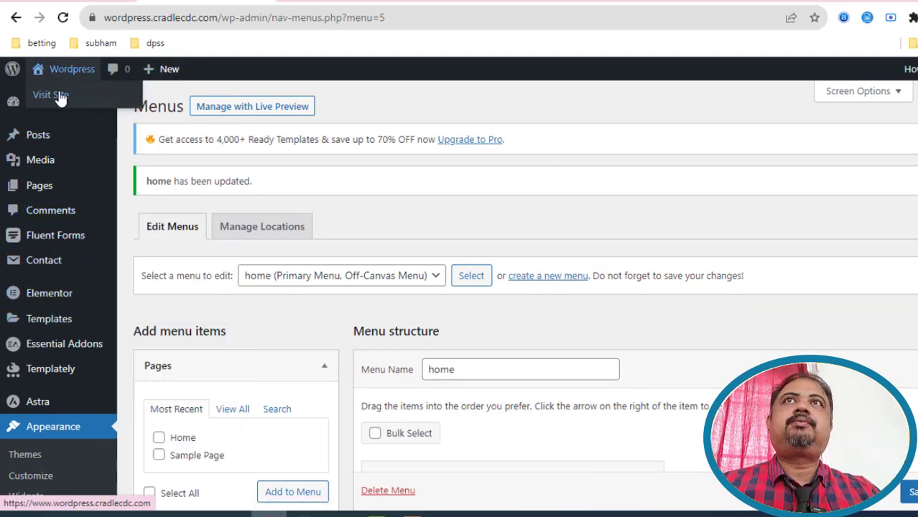
pyautogui.click(58, 95)
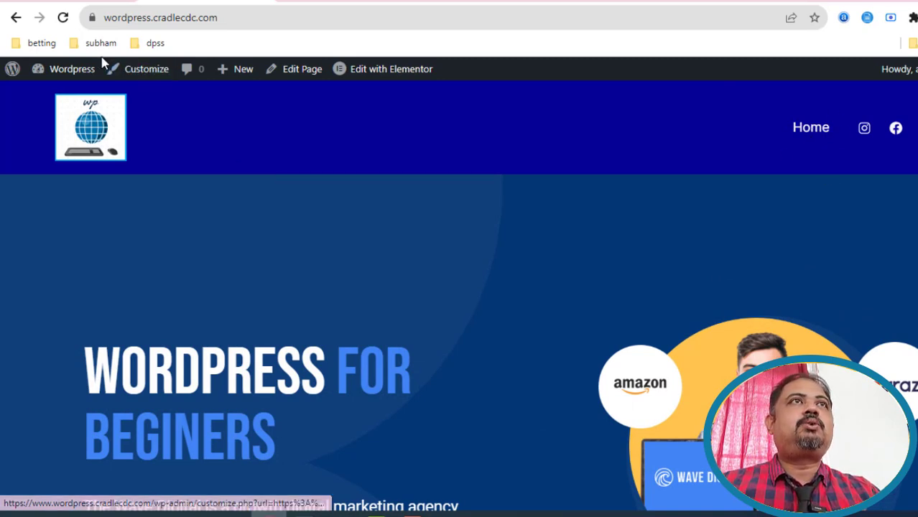
pyautogui.click(811, 136)
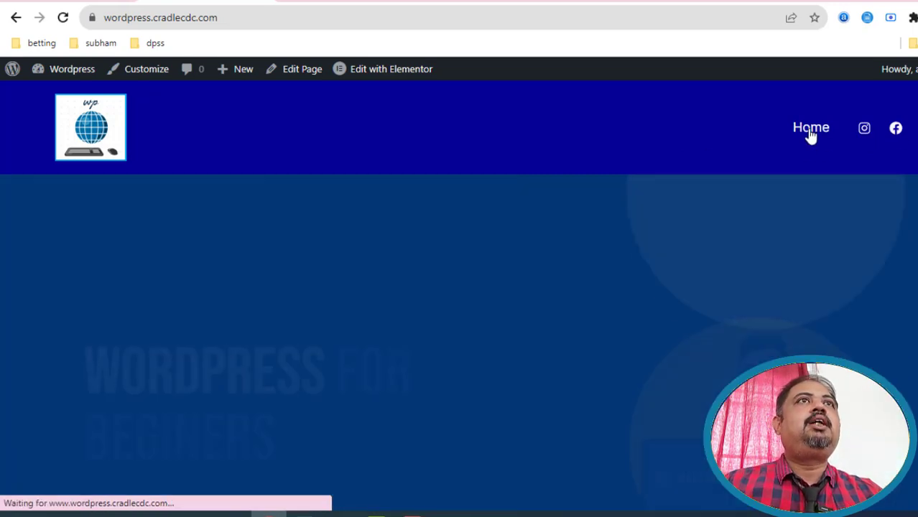
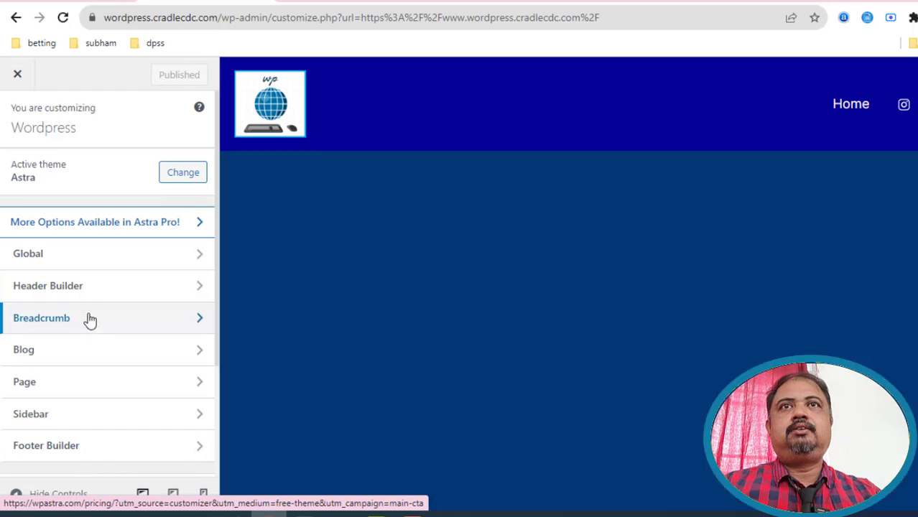
# Expand the Instagram and Facebook items in the header's Social element to reveal their Label, URL and Icon fields.
pyautogui.click(70, 293)
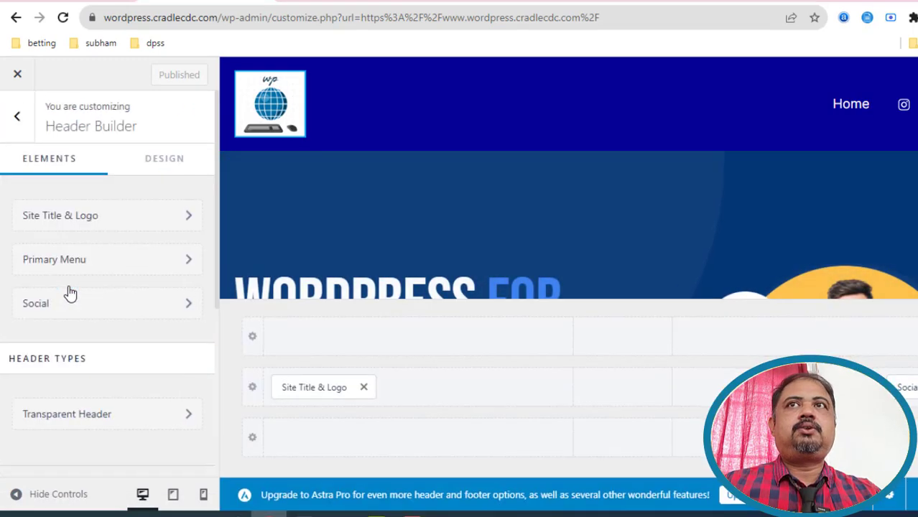
pyautogui.click(907, 388)
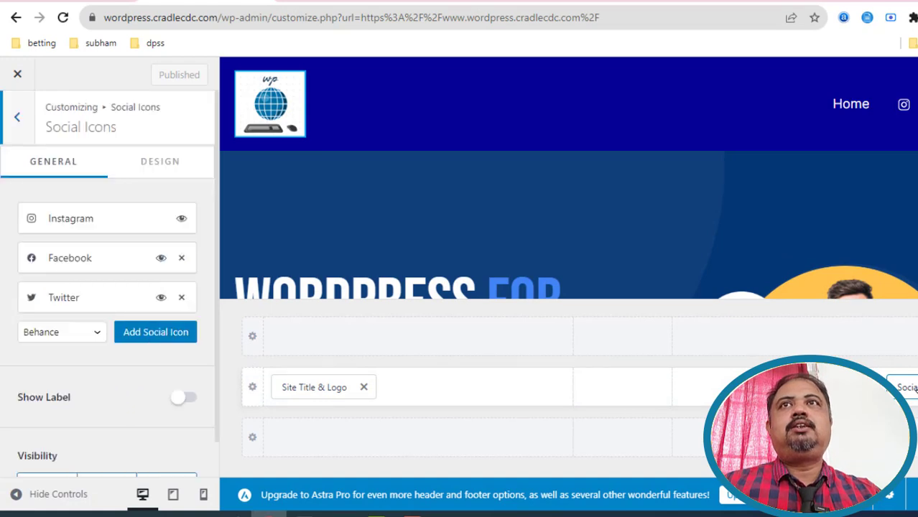
pyautogui.click(88, 225)
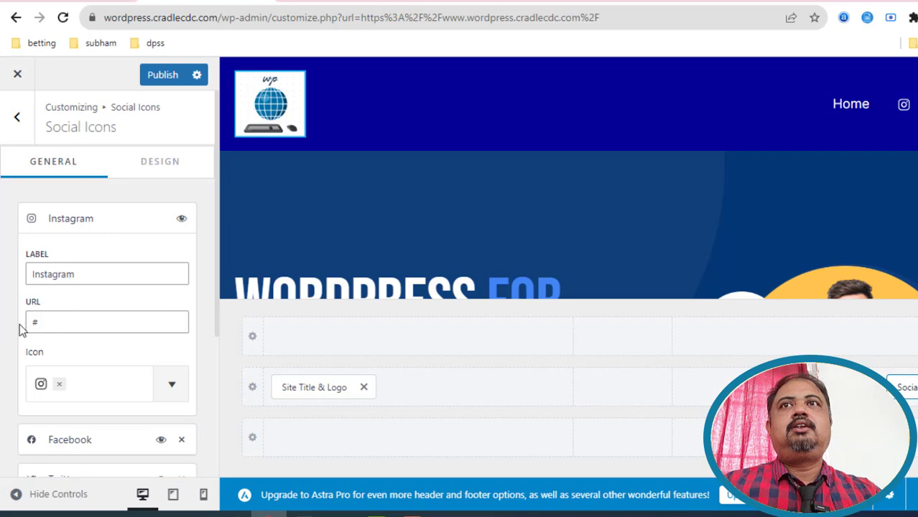
pyautogui.scroll(-3, 108, 222)
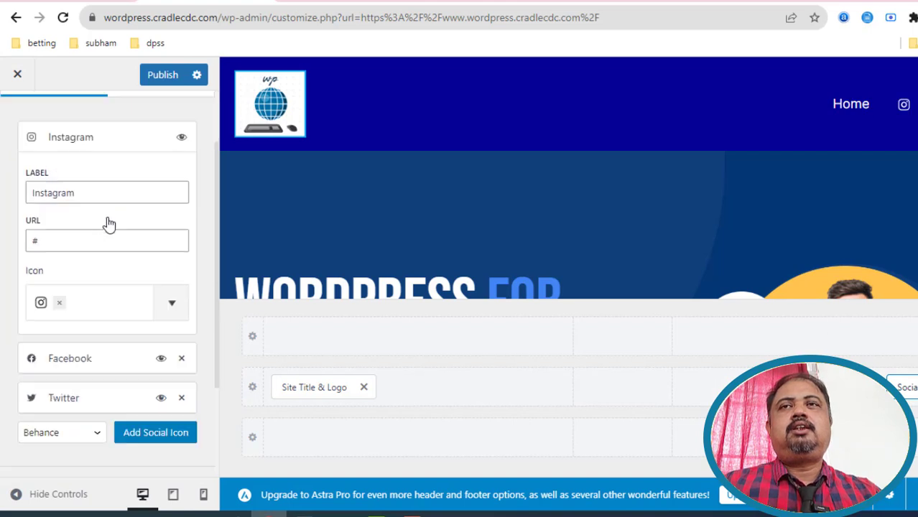
pyautogui.click(71, 305)
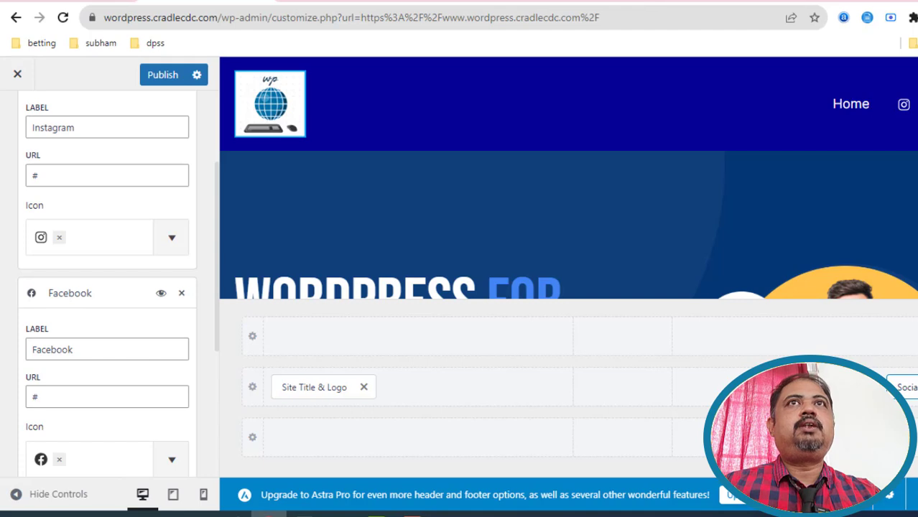
# Open Facebook in a new tab and switch to acting as the personal profile.
pyautogui.click(824, 1)
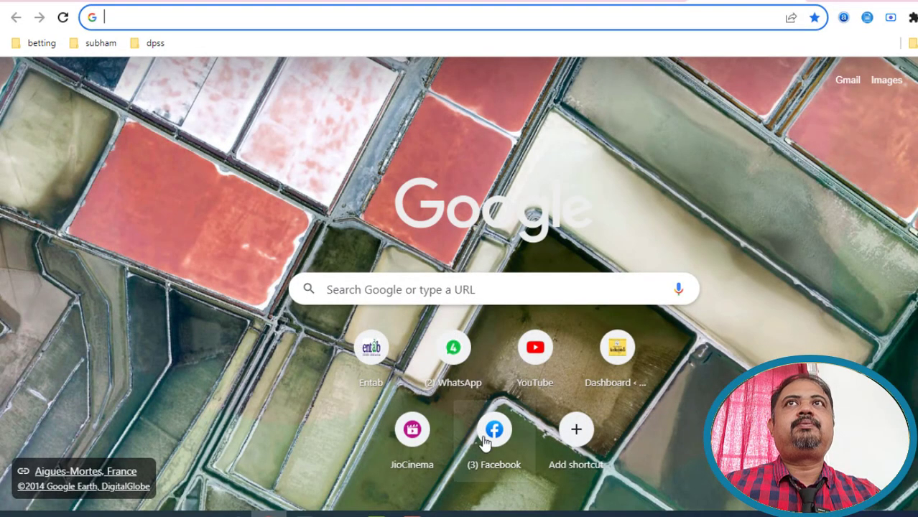
pyautogui.click(489, 433)
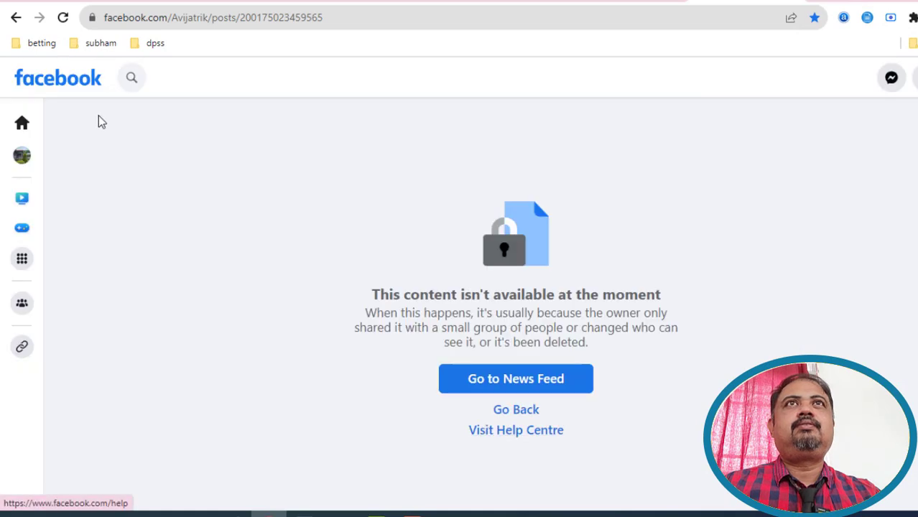
pyautogui.click(23, 126)
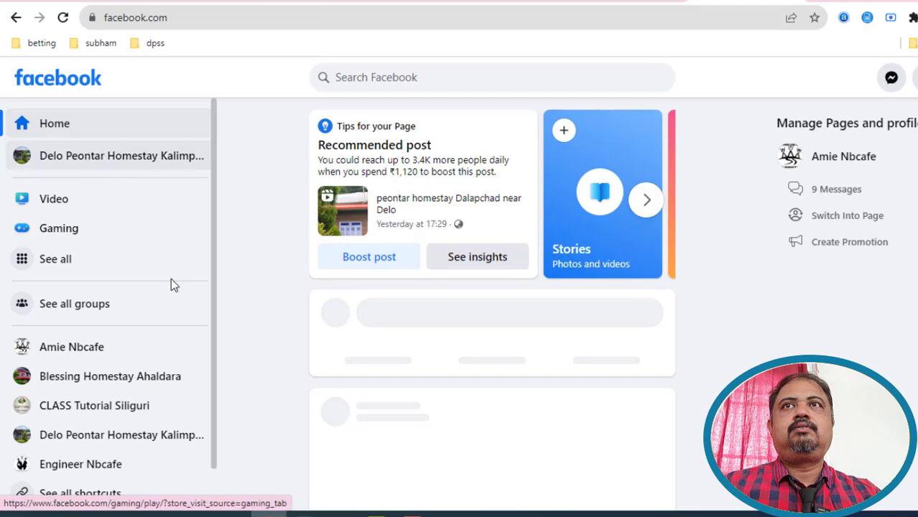
pyautogui.scroll(-1, 173, 305)
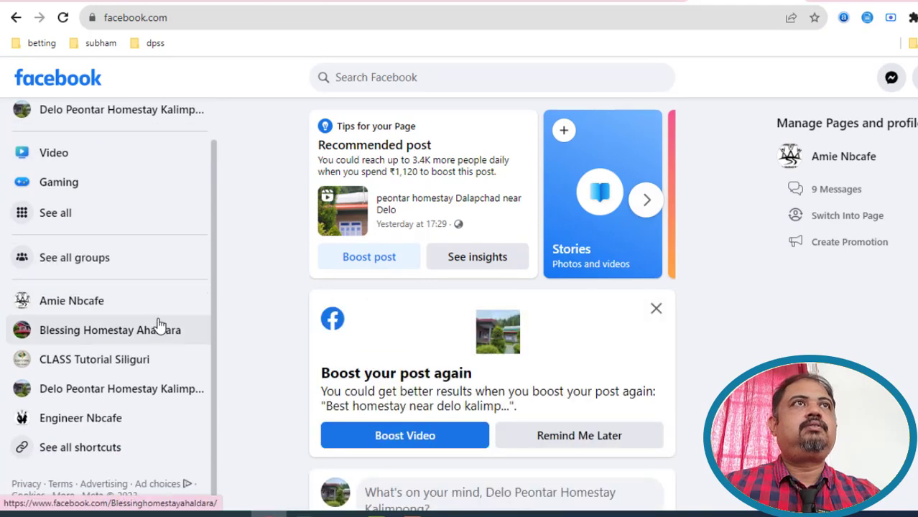
pyautogui.click(914, 77)
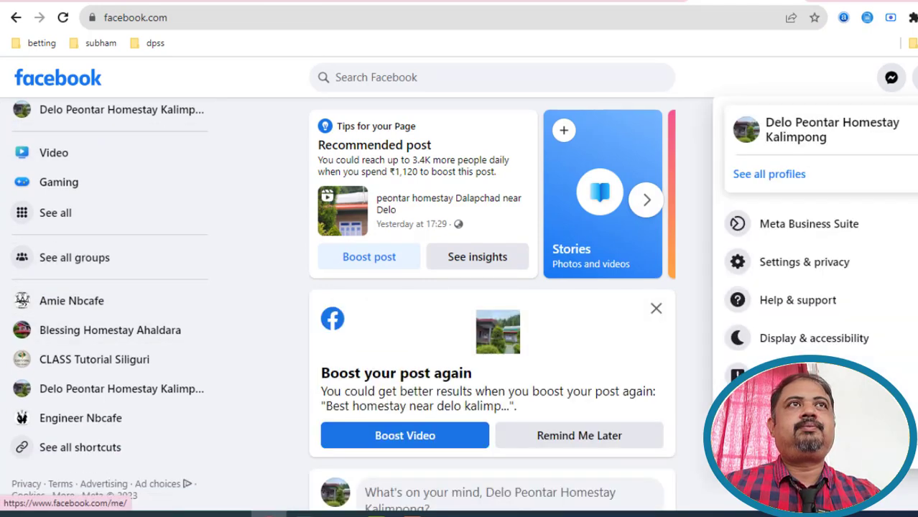
pyautogui.click(769, 174)
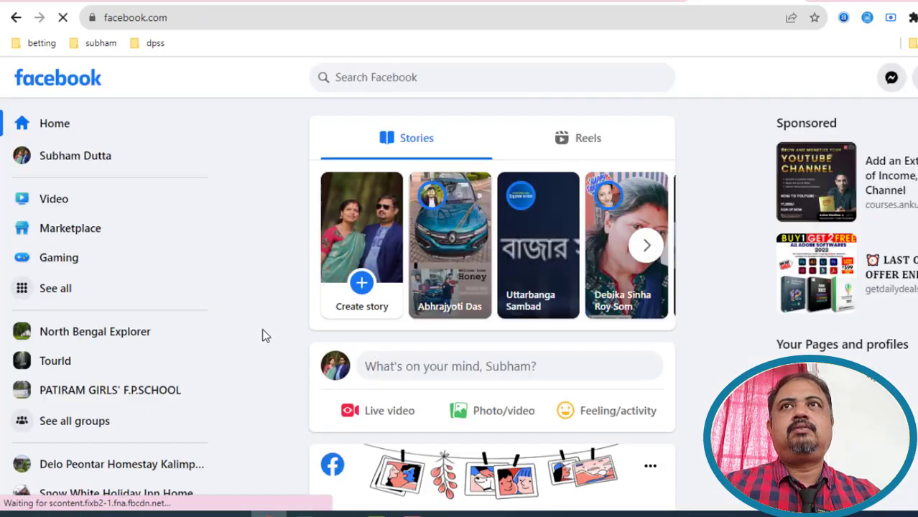
pyautogui.scroll(-3, 115, 375)
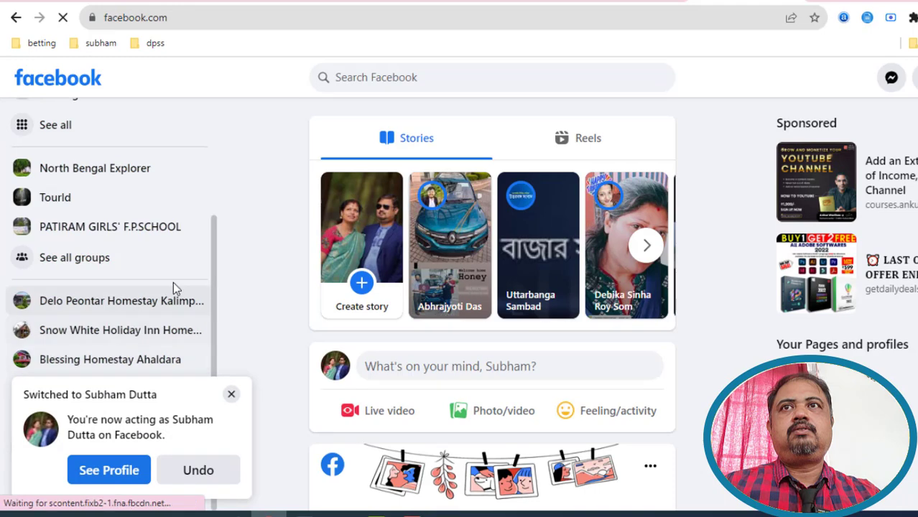
pyautogui.click(230, 395)
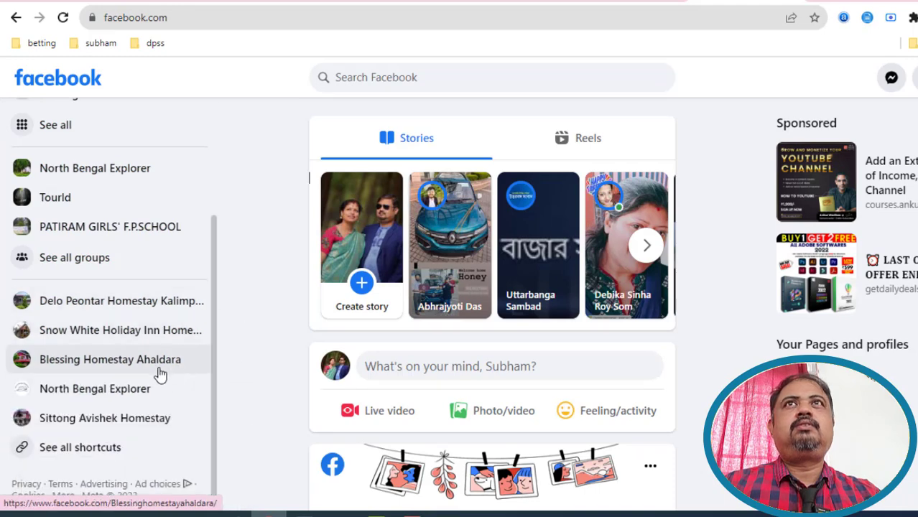
# Copy the North Bengal Explorer page address (facebook.com/northbengalexplorerslg) and go back to the customizer tab.
pyautogui.click(115, 391)
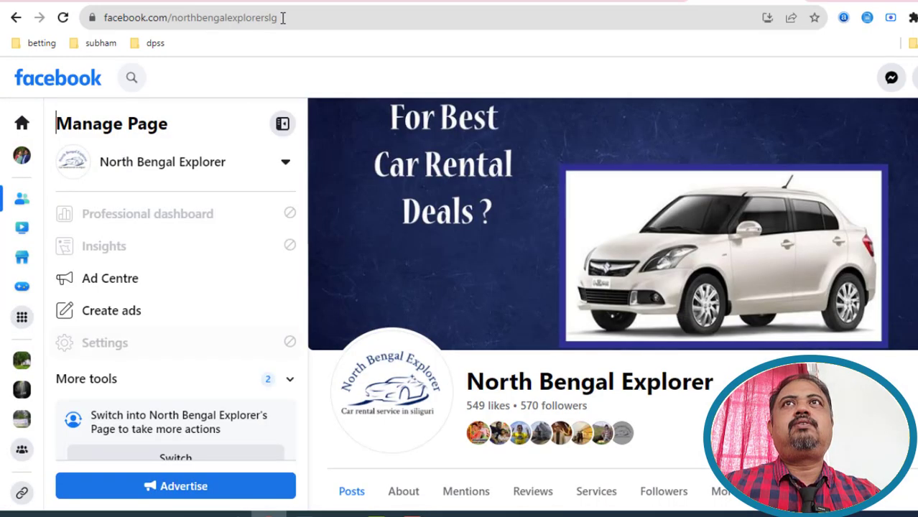
pyautogui.moveTo(282, 18); pyautogui.dragTo(28, 20)
pyautogui.rightClick(133, 20)
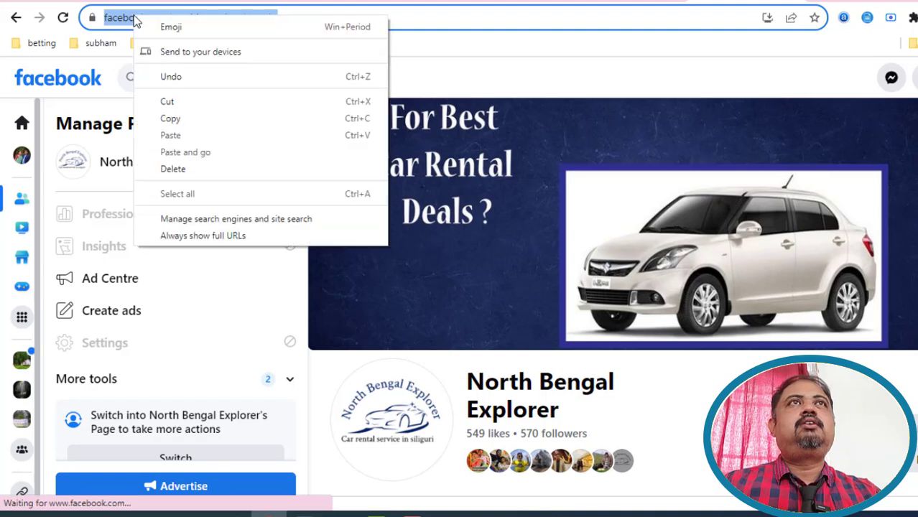
pyautogui.click(178, 117)
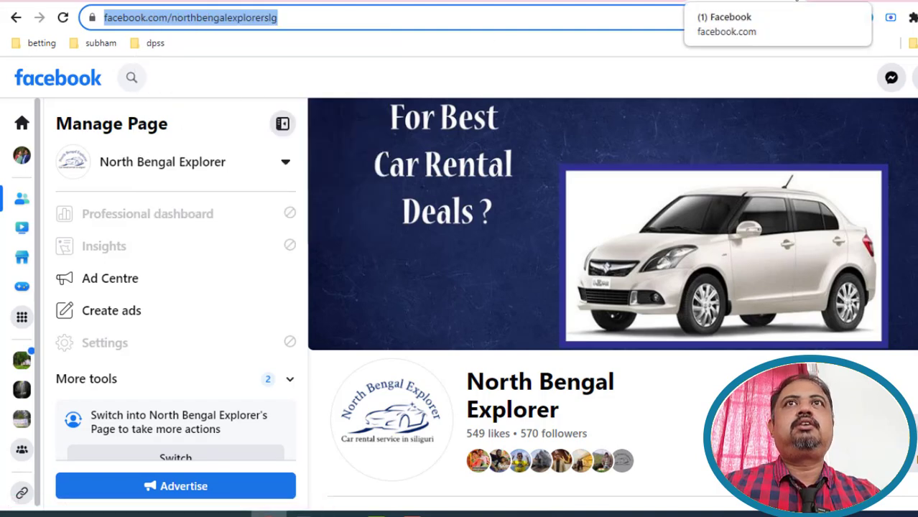
pyautogui.click(316, 1)
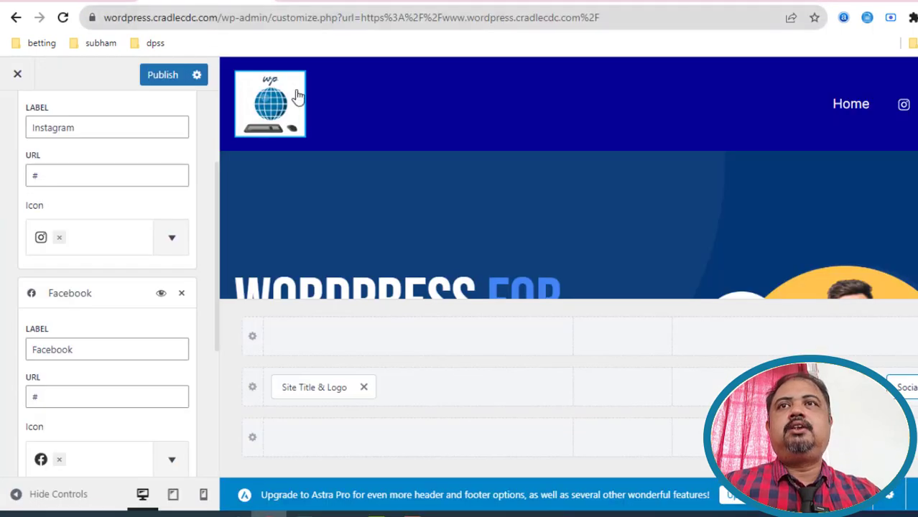
# Replace the Facebook icon's '#' URL with the pasted North Bengal Explorer page address.
pyautogui.moveTo(90, 403); pyautogui.dragTo(10, 405)
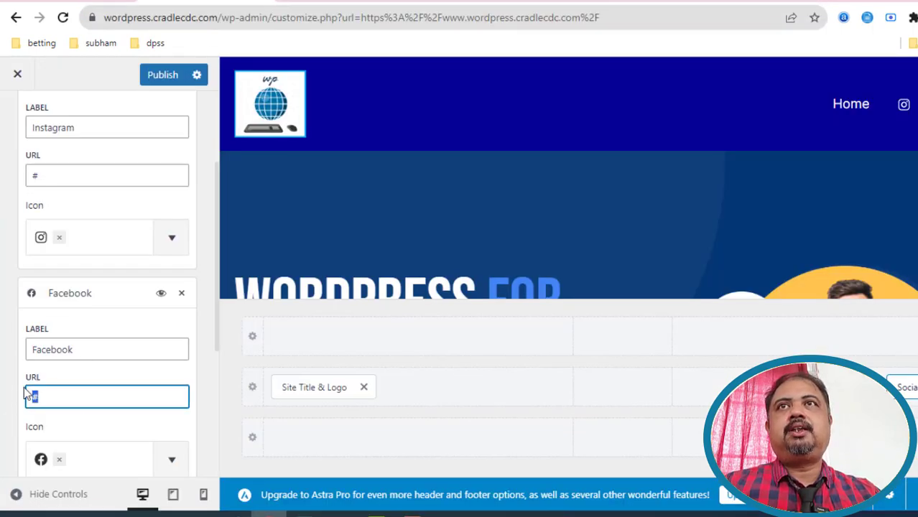
pyautogui.rightClick(34, 397)
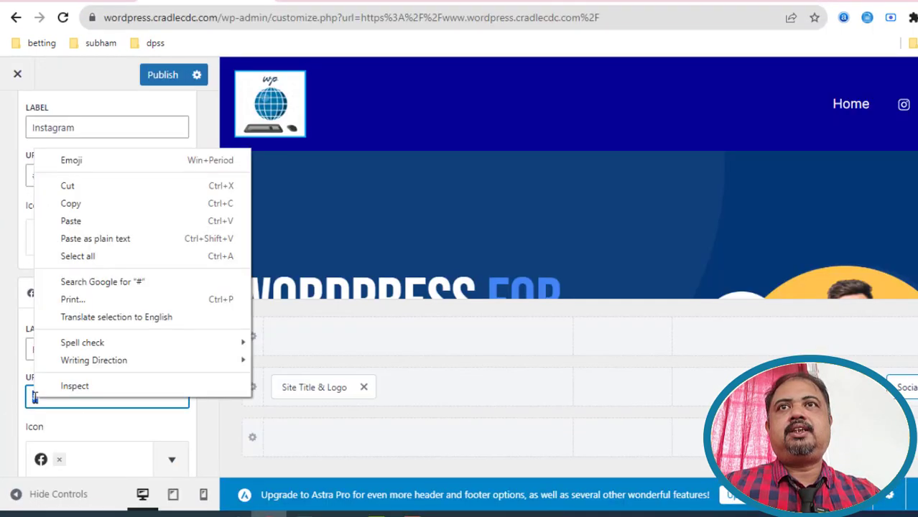
pyautogui.click(81, 221)
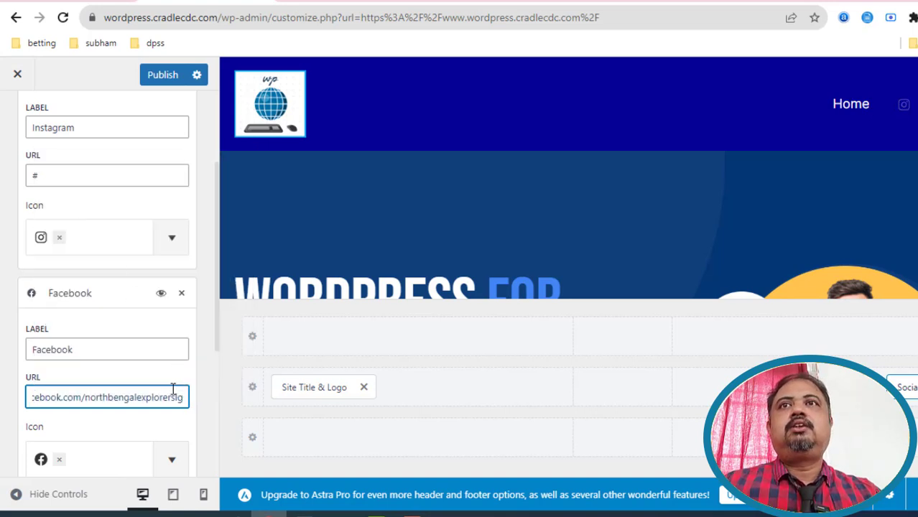
# Publish the social icon changes and close the Customizer.
pyautogui.scroll(-1, 112, 442)
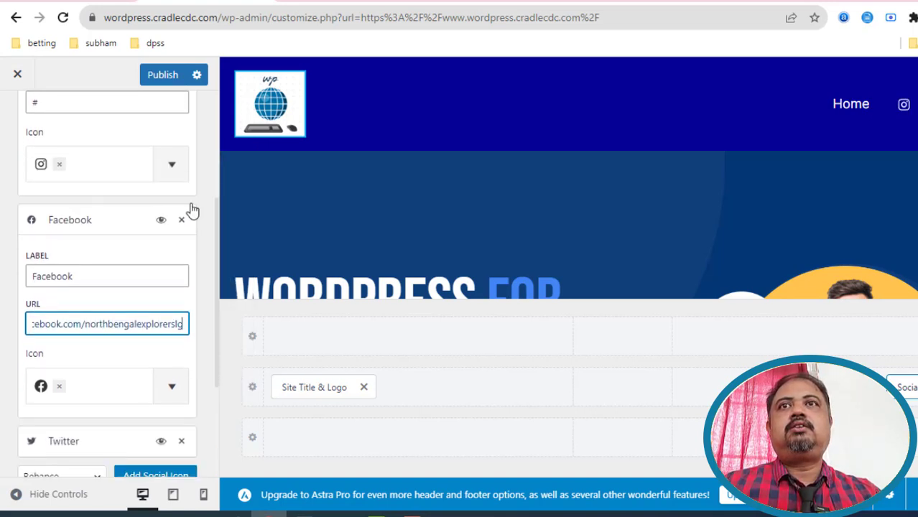
pyautogui.scroll(-1, 172, 353)
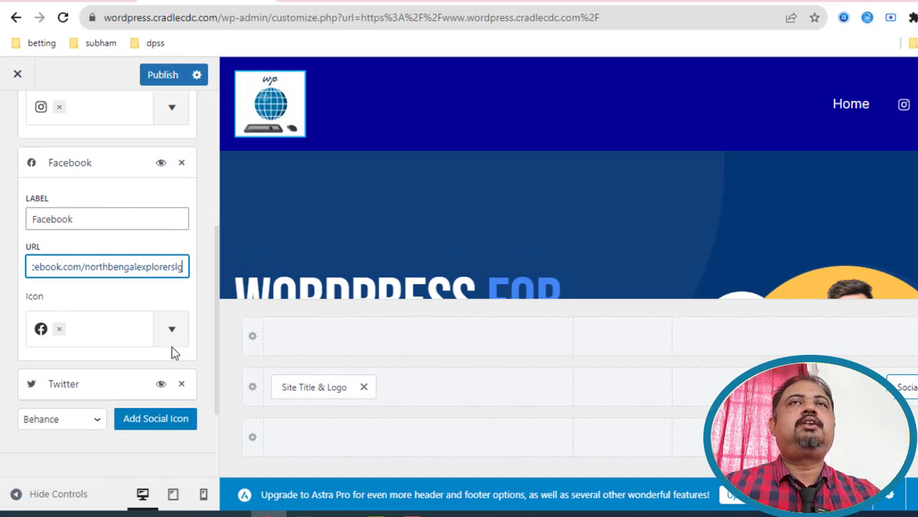
pyautogui.click(166, 76)
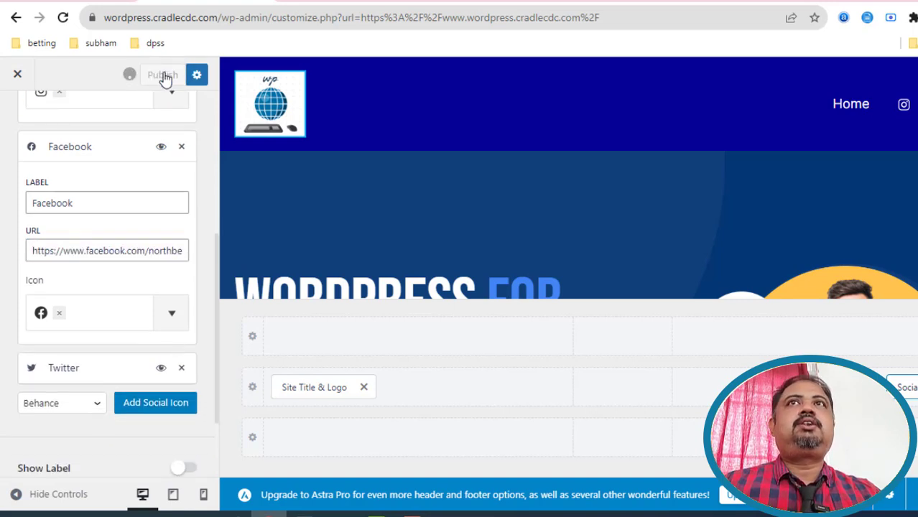
pyautogui.click(18, 75)
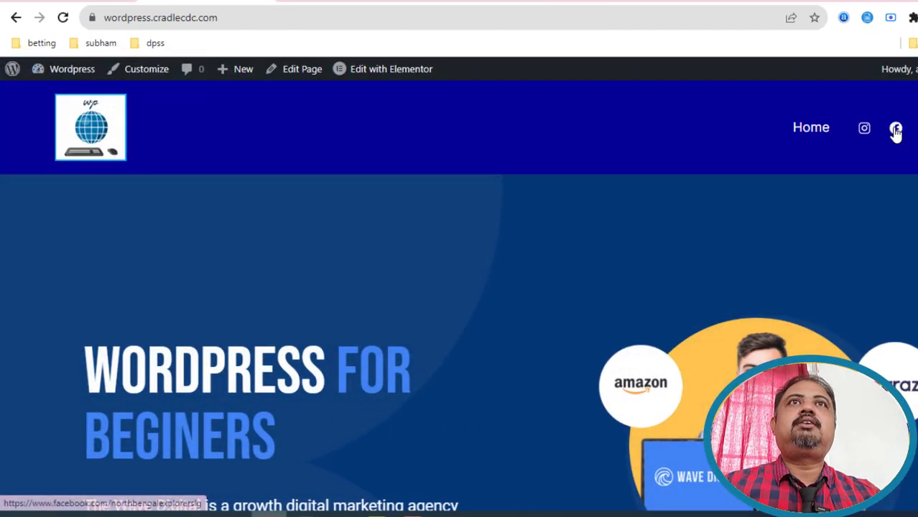
# Test the header's Facebook icon link, then return to the WordPress site tab.
pyautogui.click(895, 131)
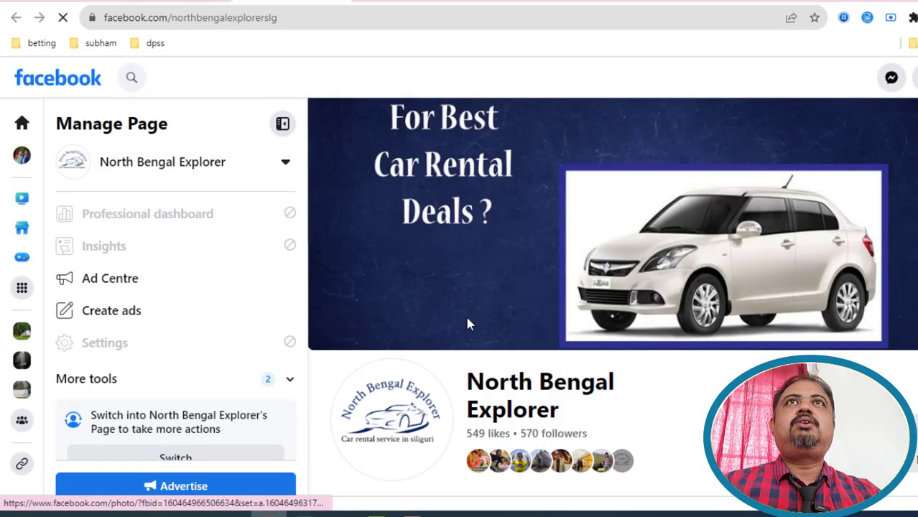
pyautogui.click(467, 324)
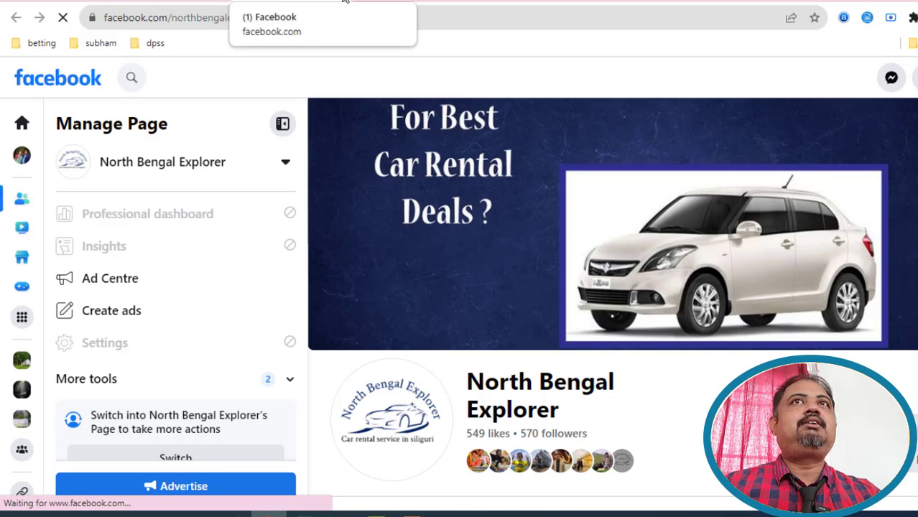
pyautogui.click(171, 1)
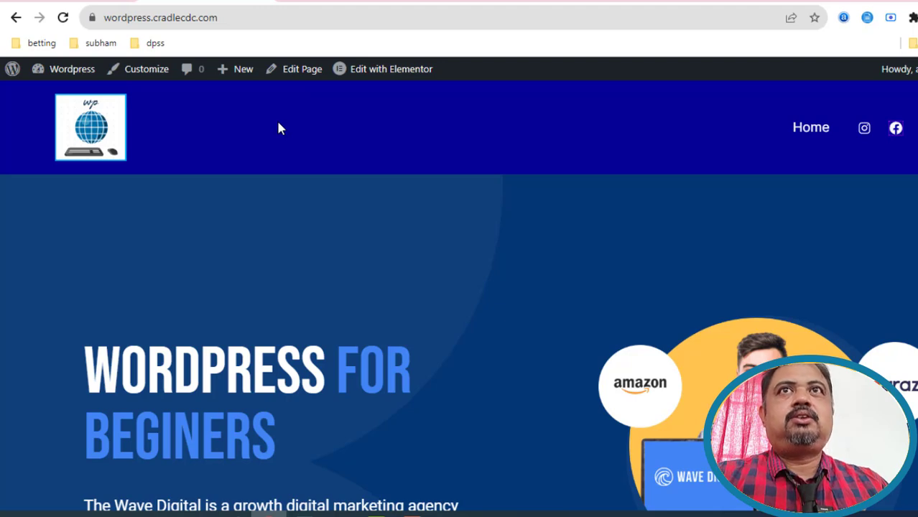
# Scroll through the home page, then launch Customize from the admin bar.
pyautogui.scroll(-4, 280, 128)
pyautogui.scroll(1, 280, 128)
pyautogui.scroll(3, 291, 155)
pyautogui.scroll(-8, 418, 360)
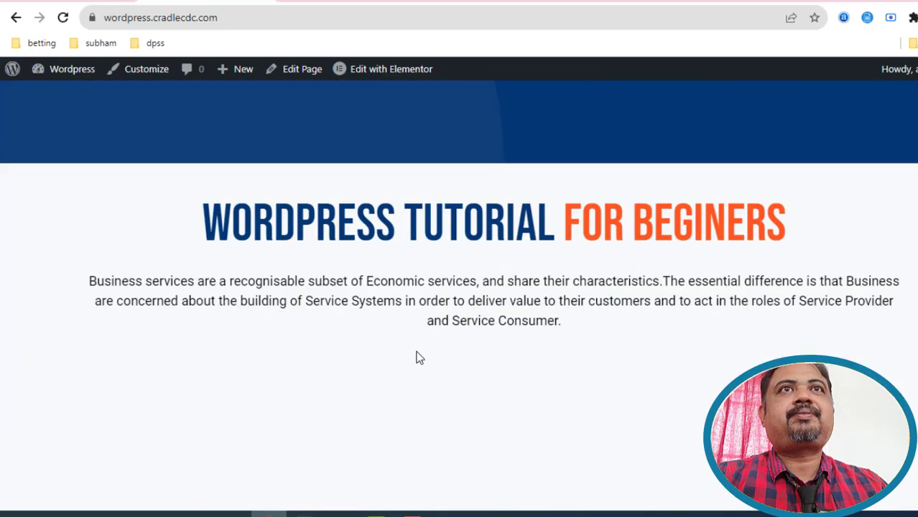
pyautogui.scroll(-15, 420, 357)
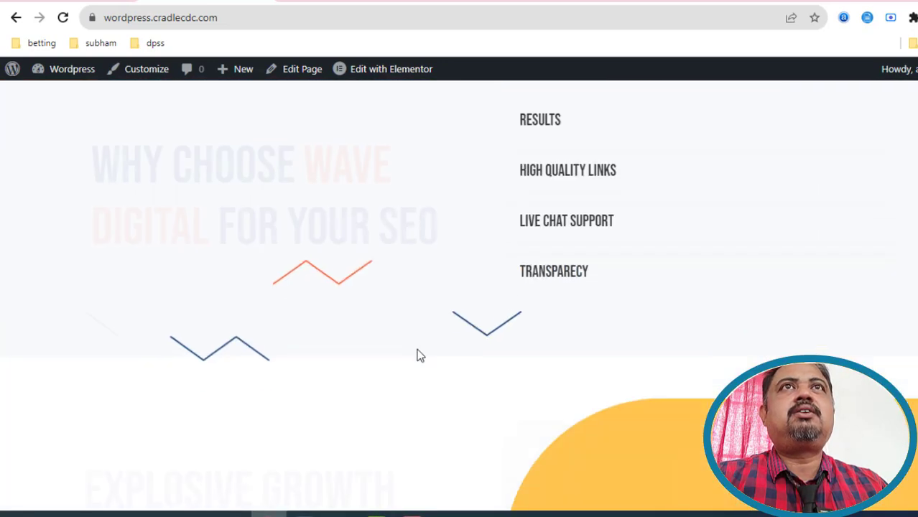
pyautogui.scroll(20, 421, 355)
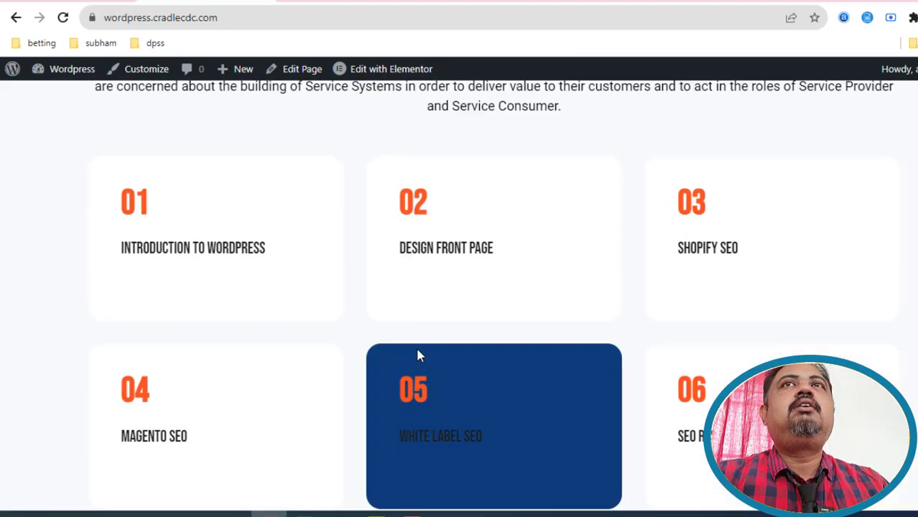
pyautogui.scroll(1, 420, 356)
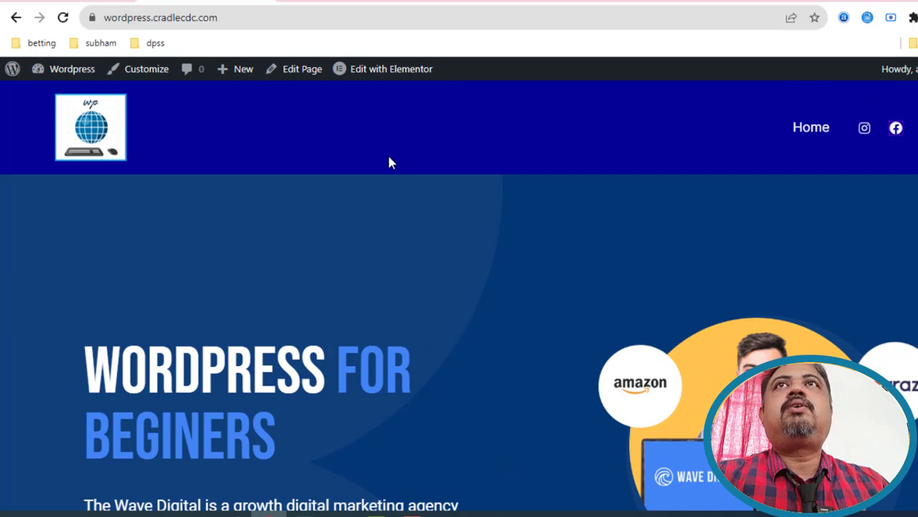
pyautogui.click(145, 77)
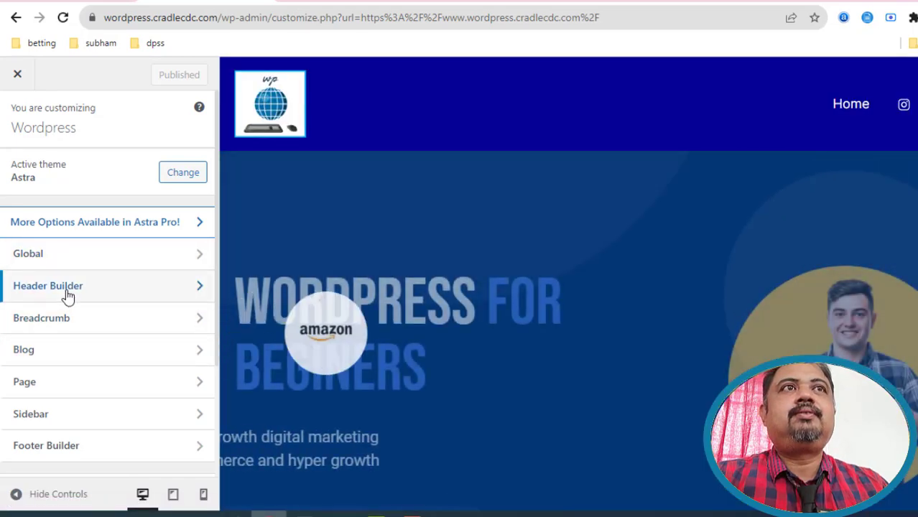
# Go to Header Builder and open Transparent Header under Header Types.
pyautogui.click(68, 291)
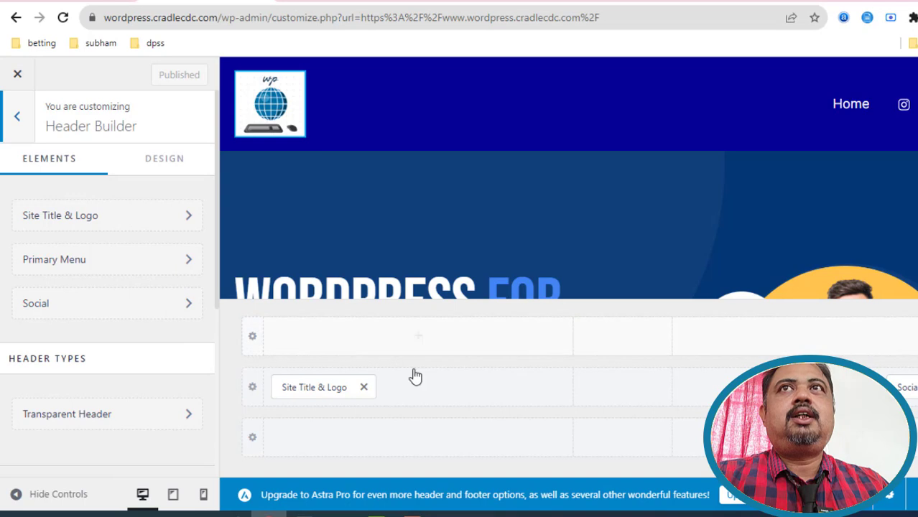
pyautogui.scroll(-4, 128, 310)
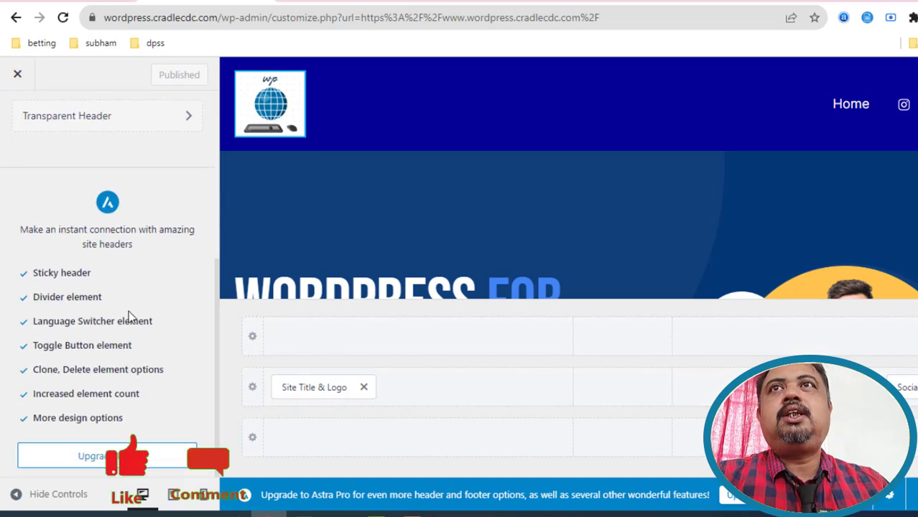
pyautogui.scroll(3, 128, 311)
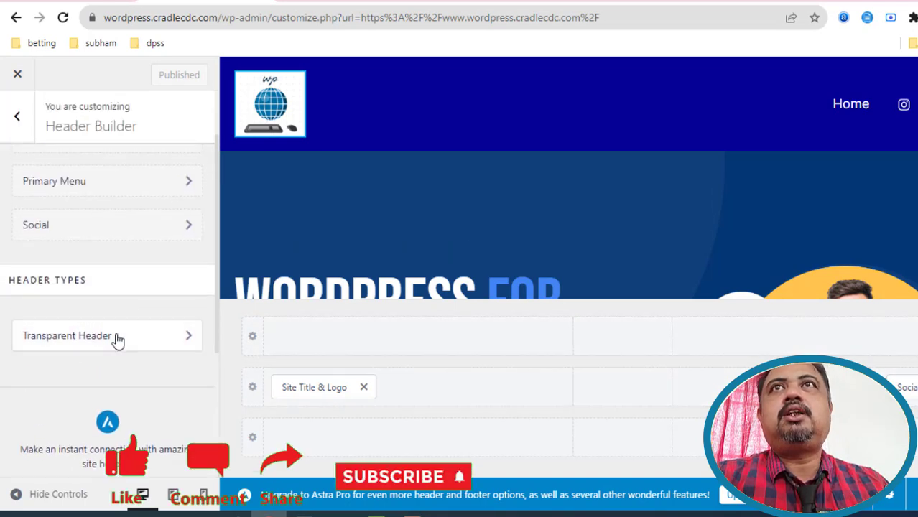
pyautogui.scroll(2, 116, 352)
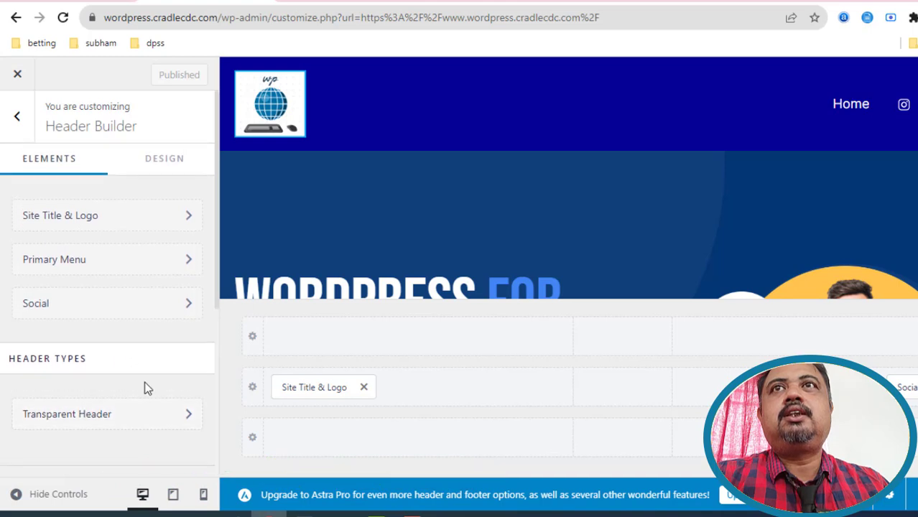
pyautogui.click(112, 415)
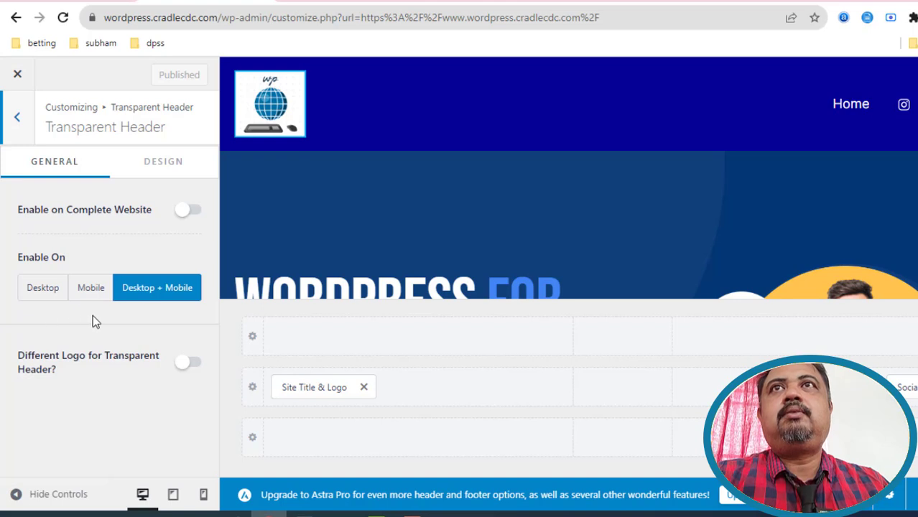
# Turn on 'Enable on Complete Website' for the transparent header, publish, and exit the Customizer.
pyautogui.click(180, 212)
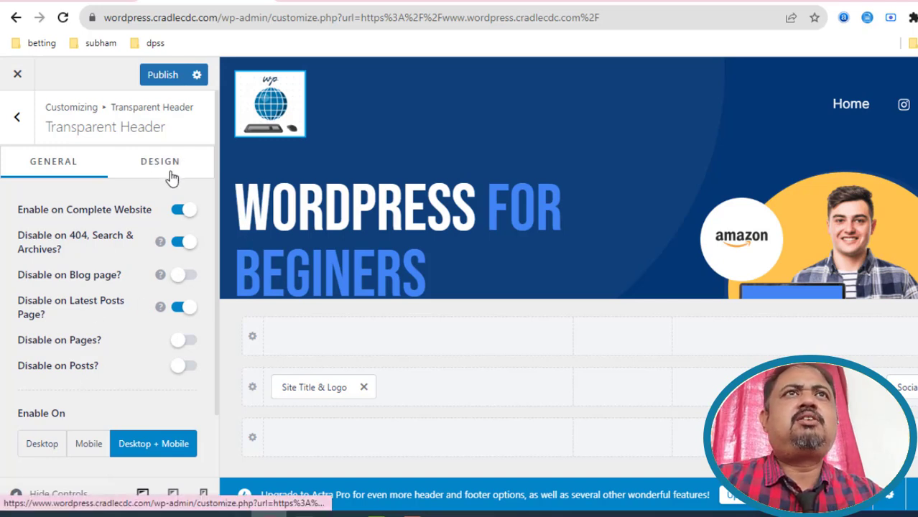
pyautogui.scroll(-1, 136, 301)
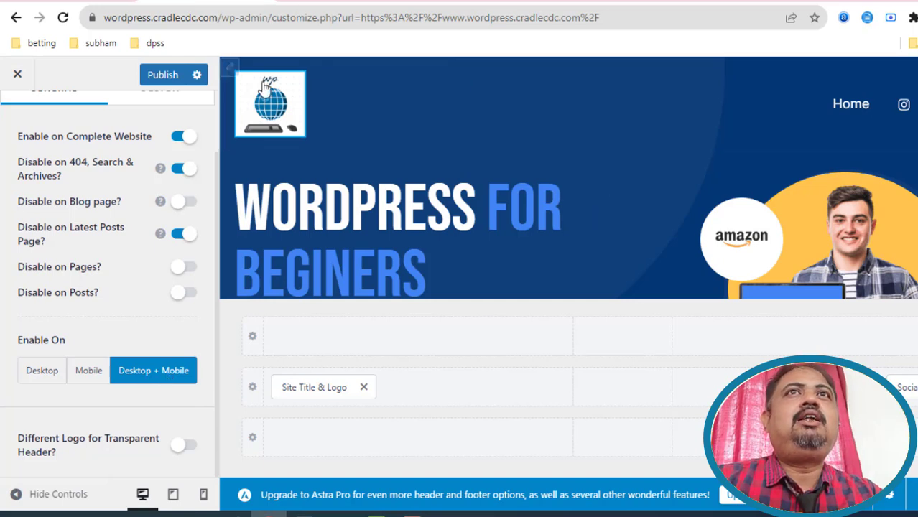
pyautogui.click(159, 75)
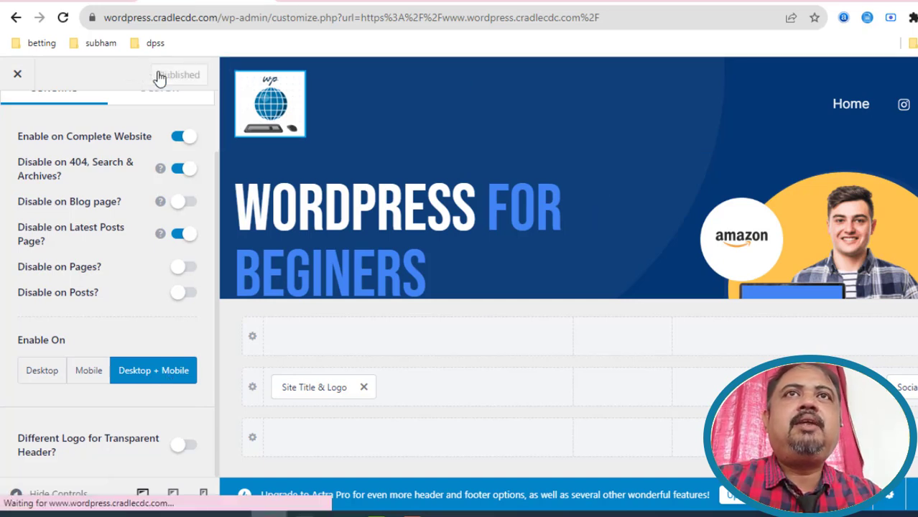
pyautogui.scroll(-3, 241, 296)
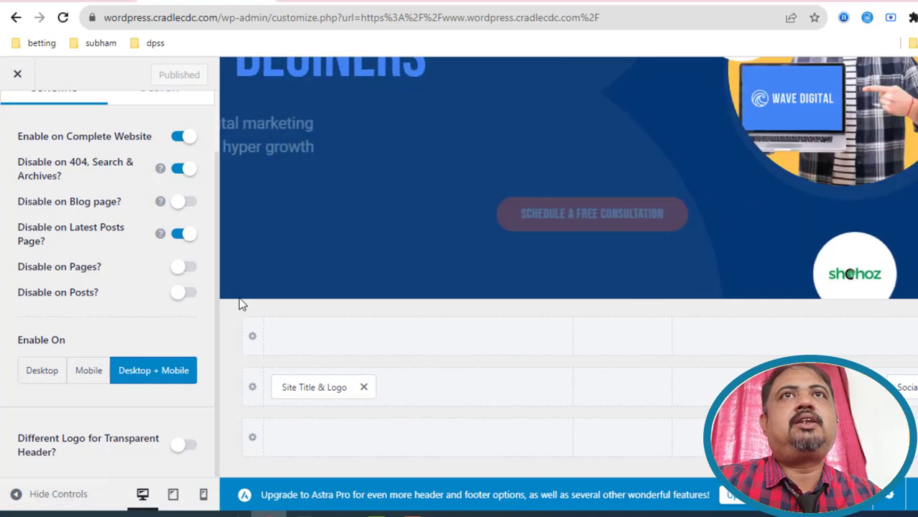
pyautogui.scroll(3, 242, 296)
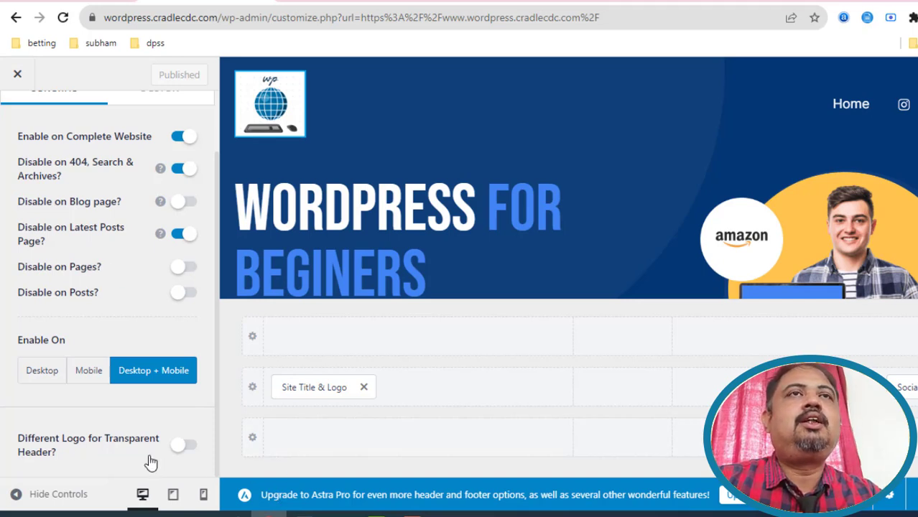
pyautogui.scroll(2, 147, 445)
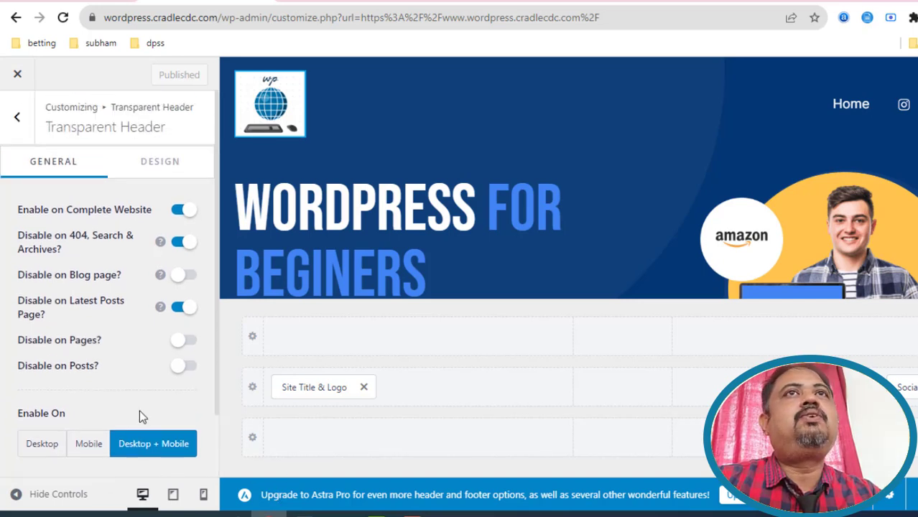
pyautogui.click(17, 75)
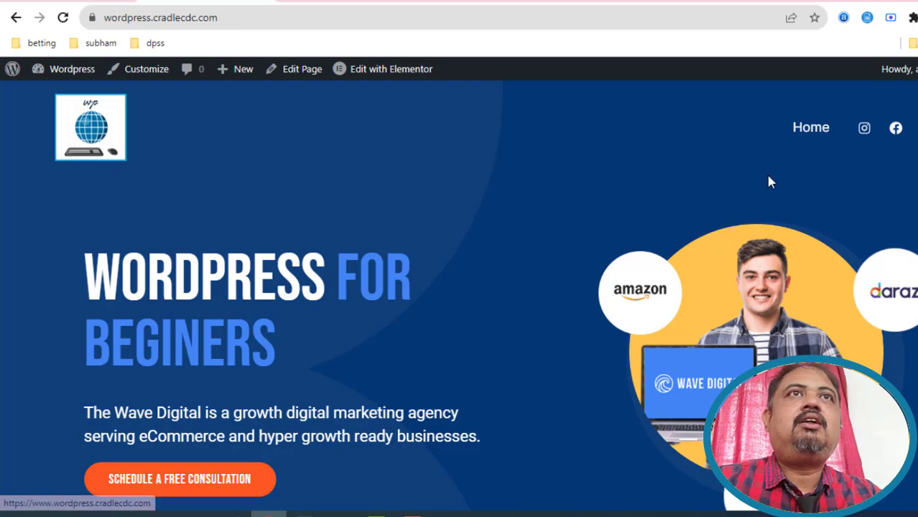
# Scroll the home page back to the top to review the transparent header with Home, Instagram and Facebook icons.
pyautogui.scroll(-3, 758, 201)
pyautogui.scroll(-5, 758, 201)
pyautogui.scroll(8, 758, 202)
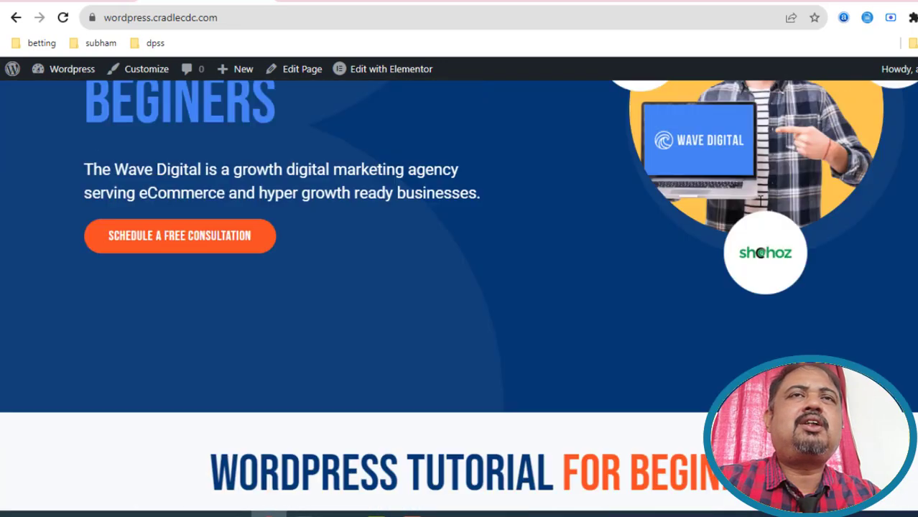
pyautogui.scroll(-15, 760, 202)
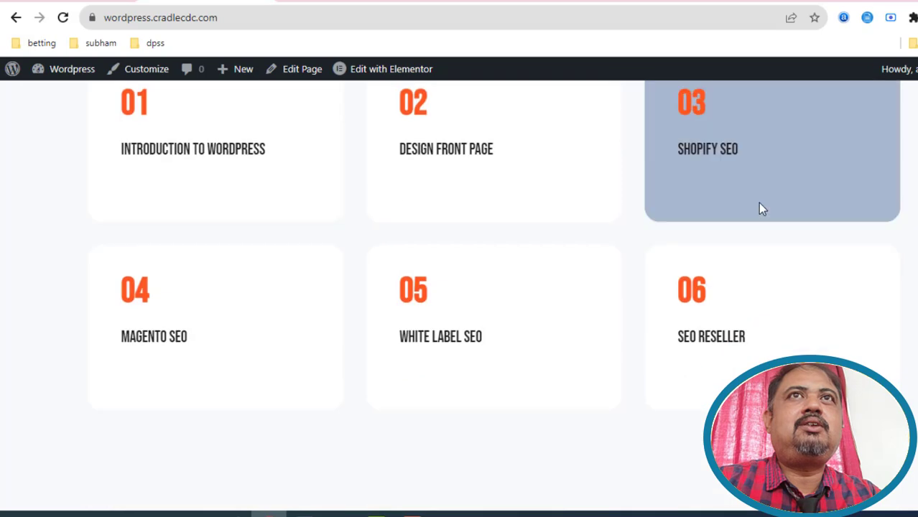
pyautogui.scroll(-15, 759, 203)
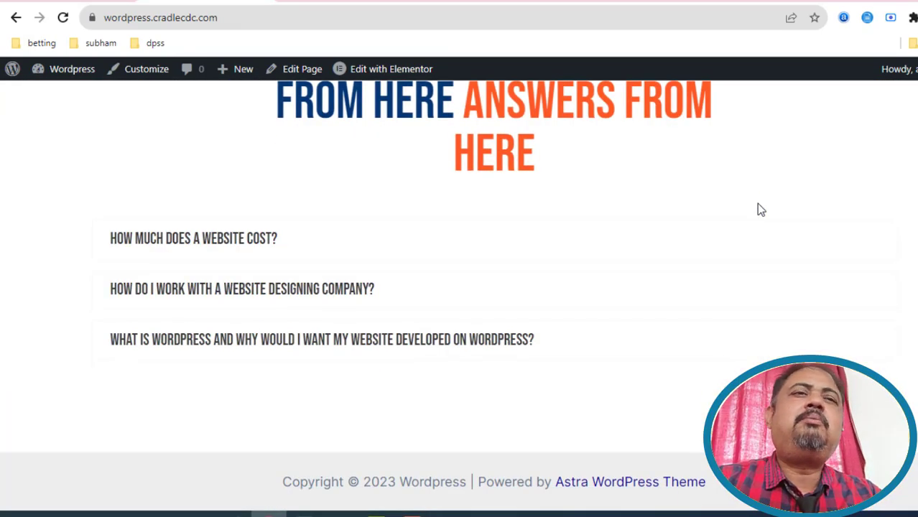
pyautogui.scroll(15, 758, 208)
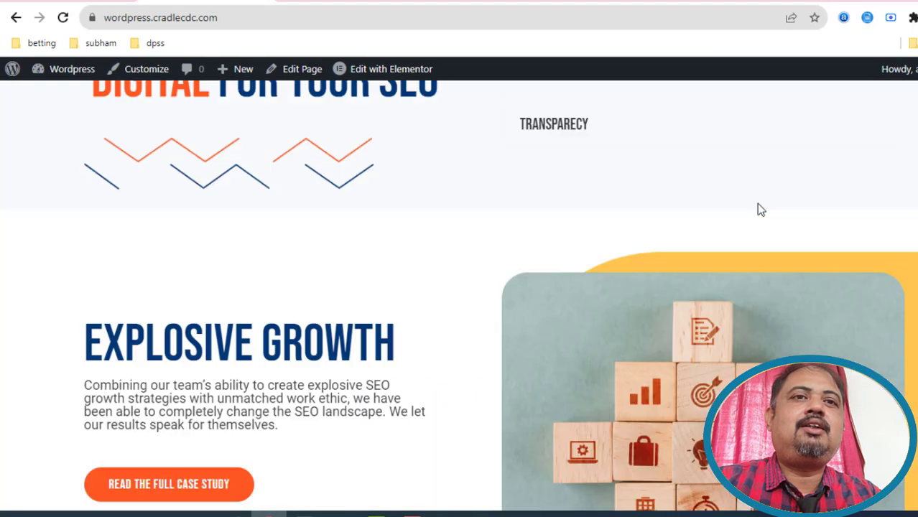
pyautogui.scroll(10, 758, 205)
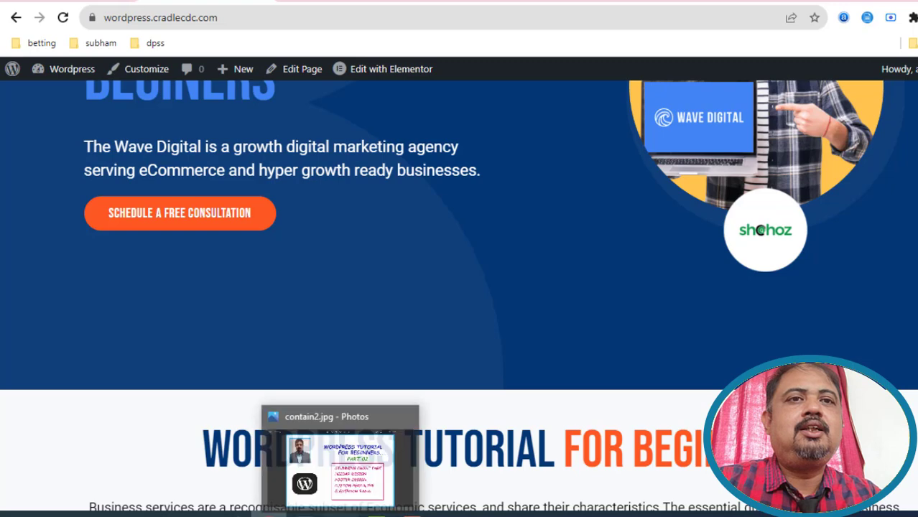
pyautogui.click(341, 512)
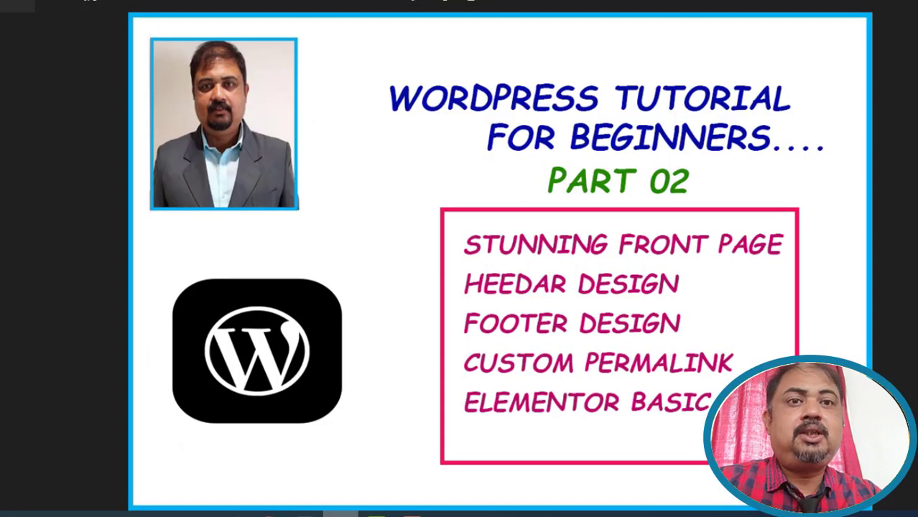
pyautogui.click(341, 512)
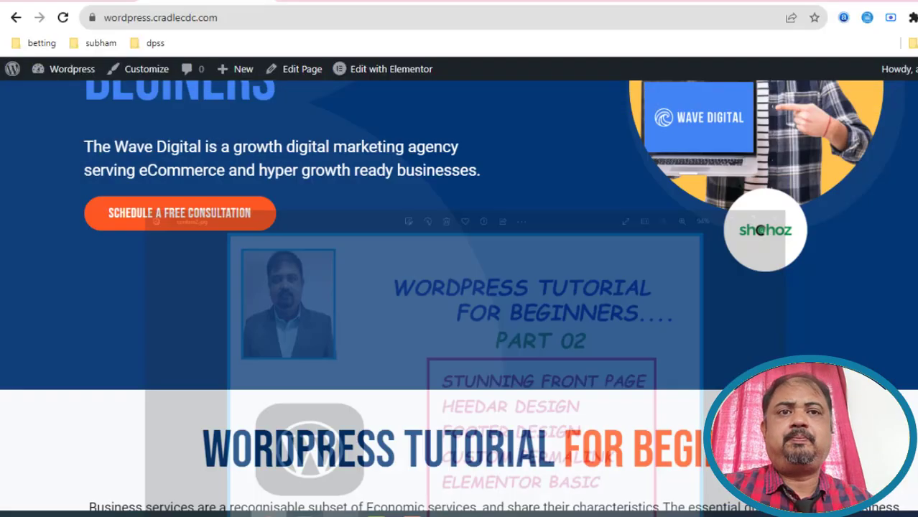
pyautogui.scroll(4, 739, 329)
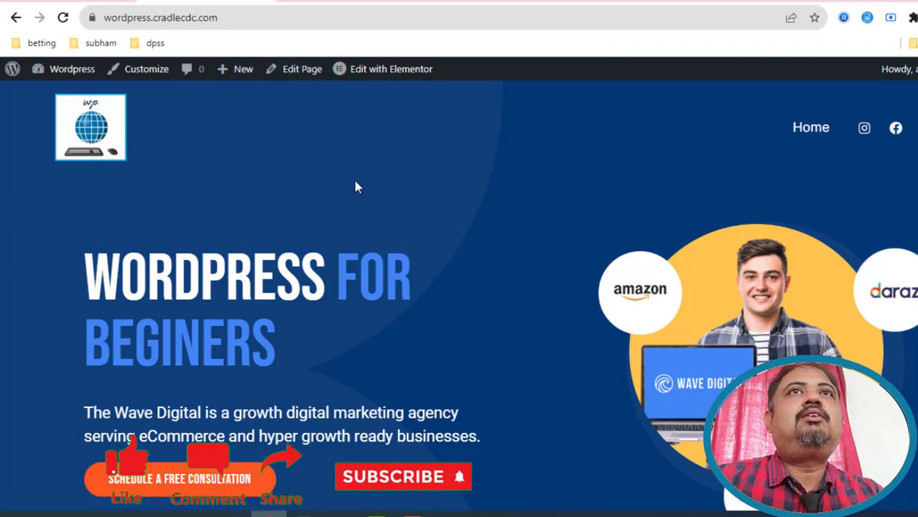
# View the Hello world! post from the admin and highlight the 2023/07/28/ date part of its address.
pyautogui.moveTo(75, 75)
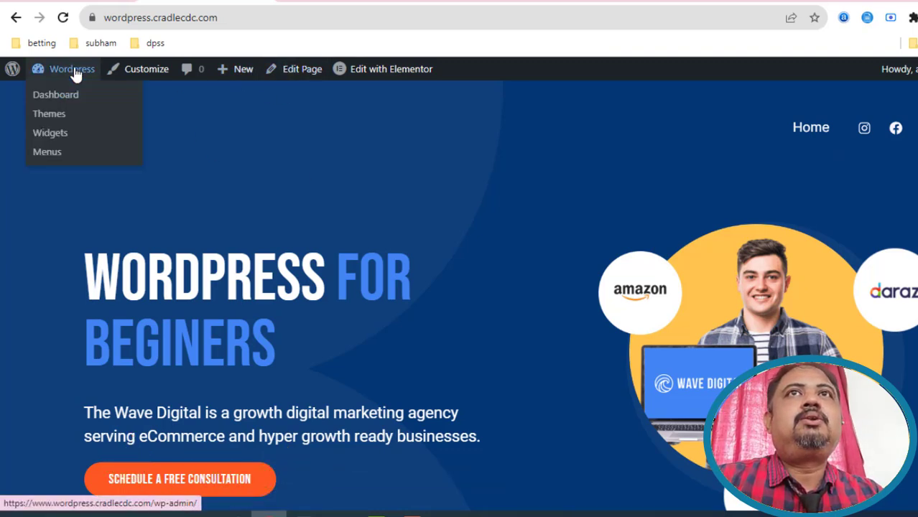
pyautogui.click(52, 99)
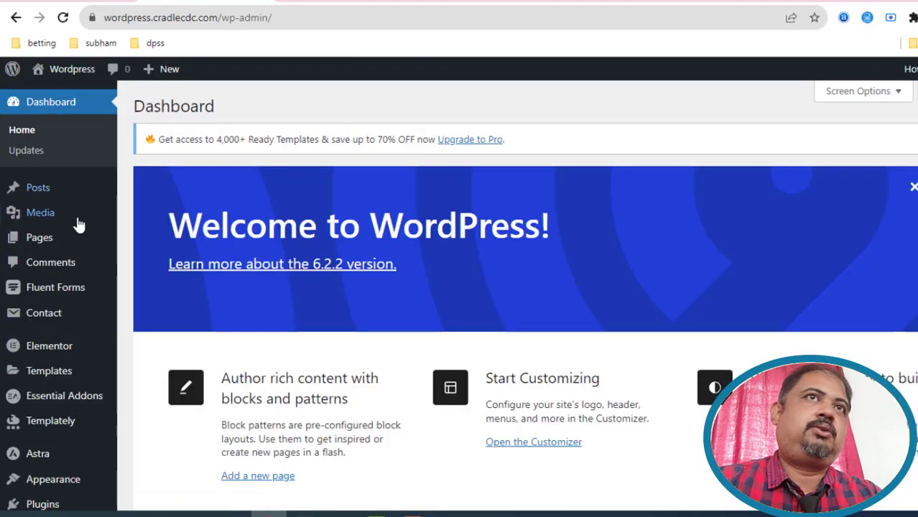
pyautogui.moveTo(37, 224)
pyautogui.moveTo(55, 191)
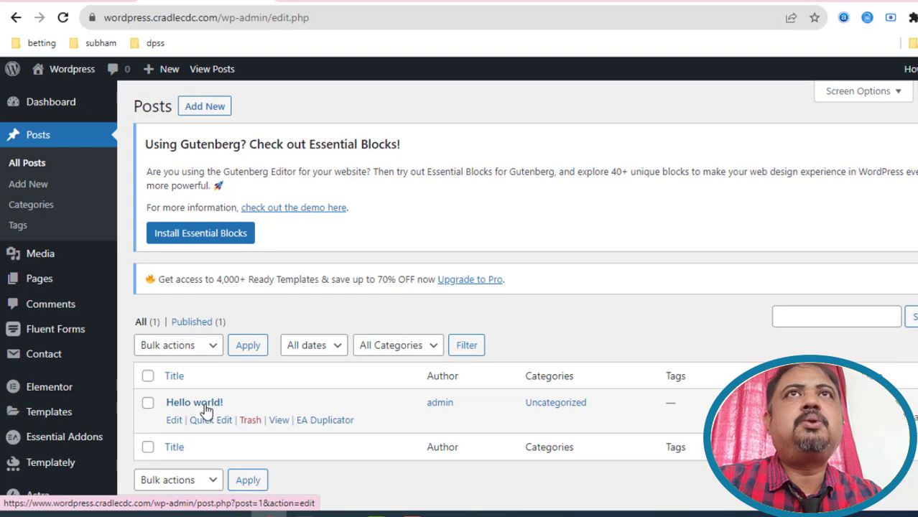
pyautogui.click(280, 420)
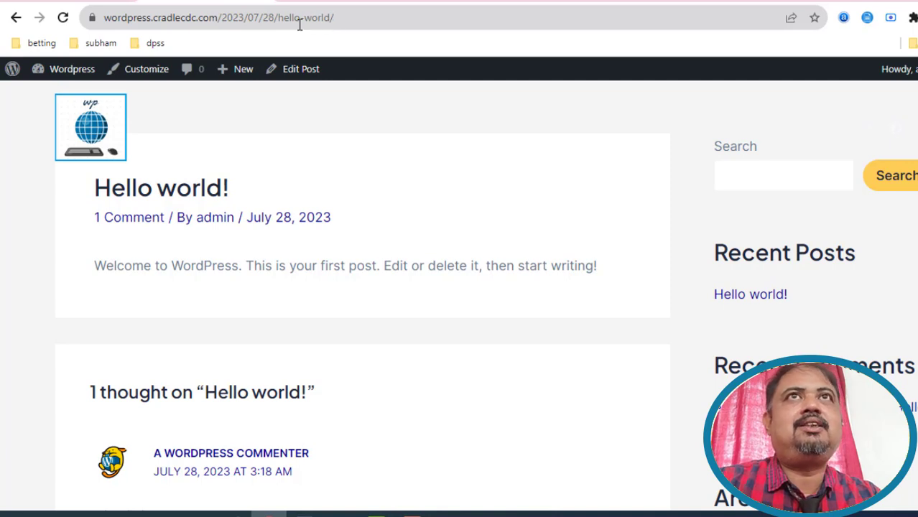
pyautogui.moveTo(278, 17); pyautogui.dragTo(221, 17)
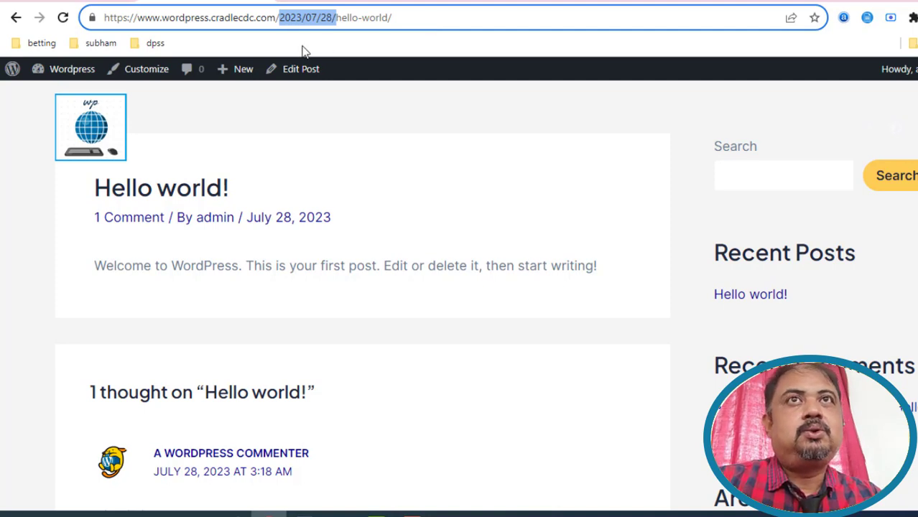
# Look through the General, Writing and Reading settings, then go to Permalink Settings.
pyautogui.moveTo(75, 77)
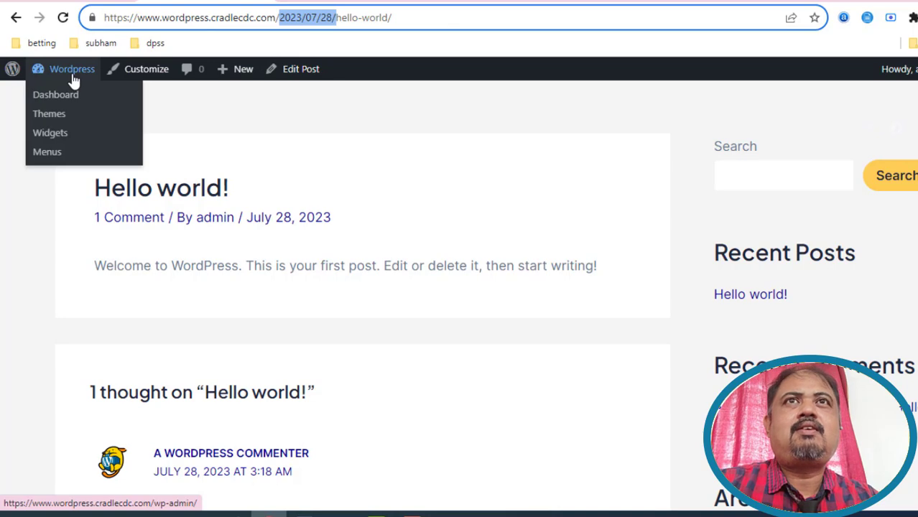
pyautogui.click(61, 98)
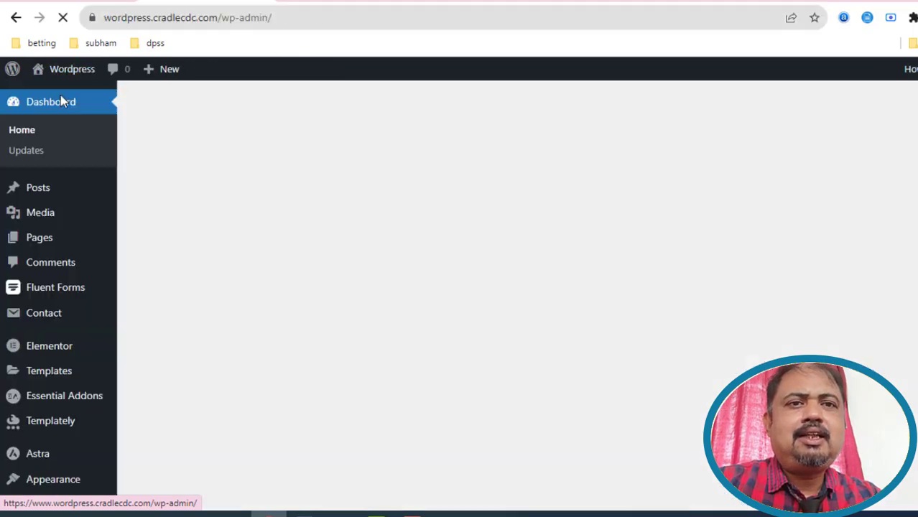
pyautogui.scroll(-5, 160, 361)
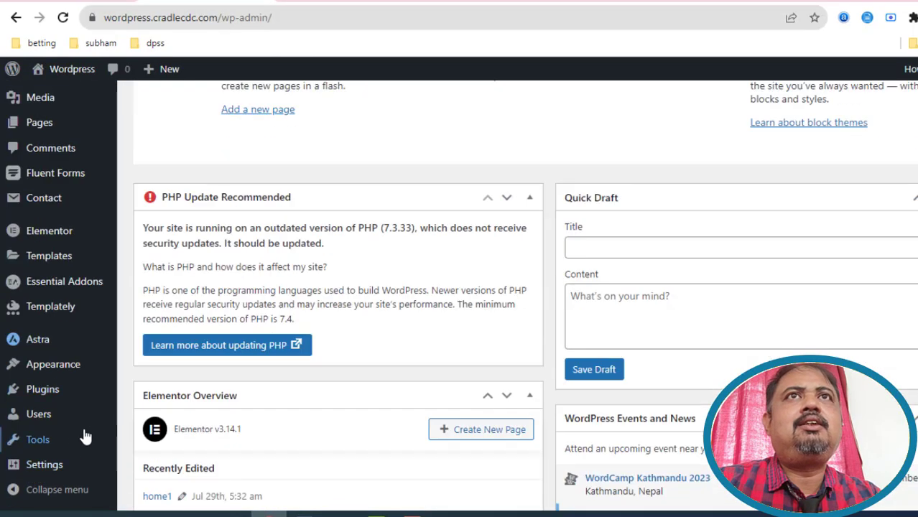
pyautogui.click(45, 465)
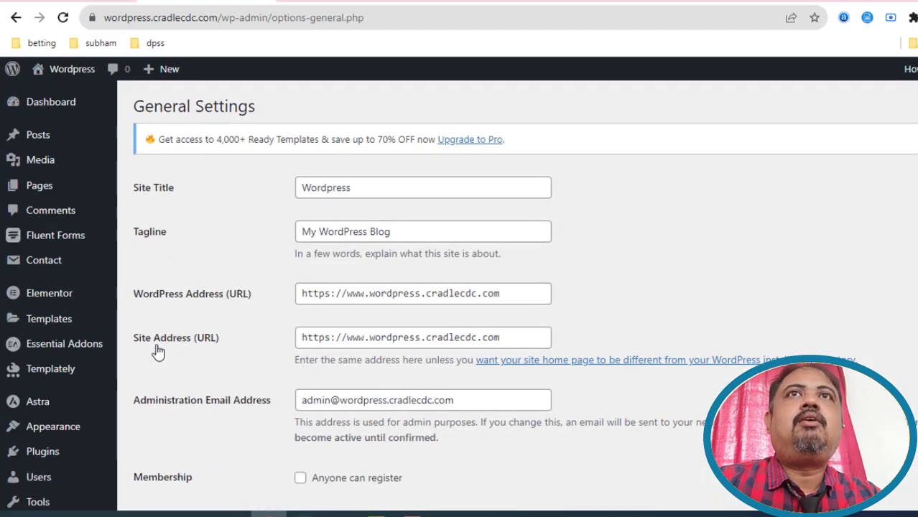
pyautogui.scroll(-3, 226, 338)
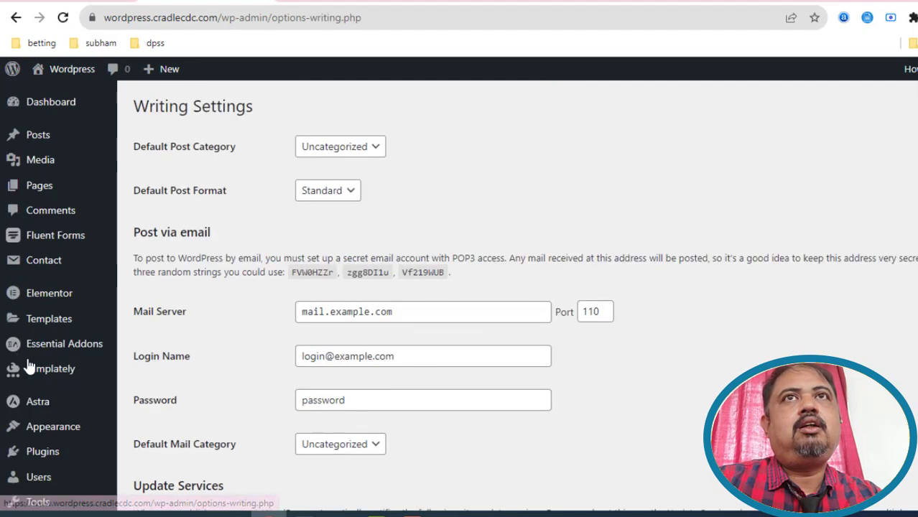
pyautogui.scroll(-3, 220, 355)
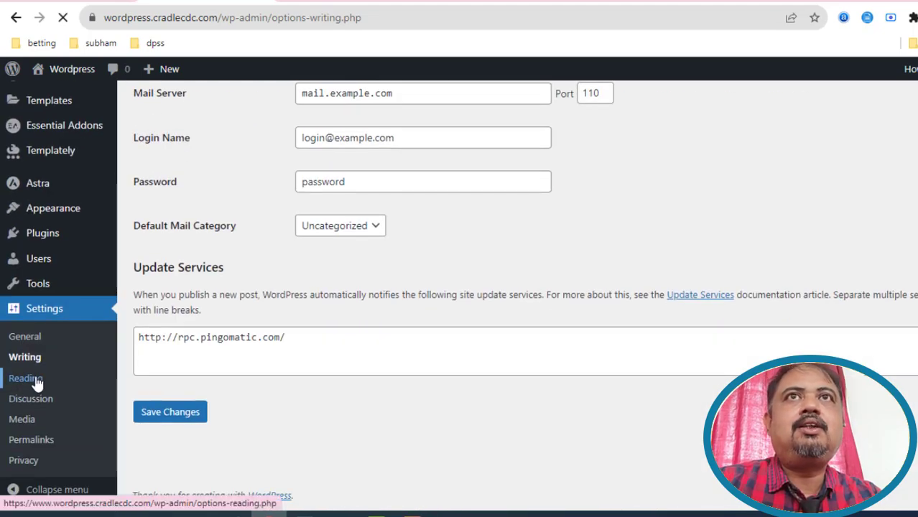
pyautogui.scroll(-3, 693, 379)
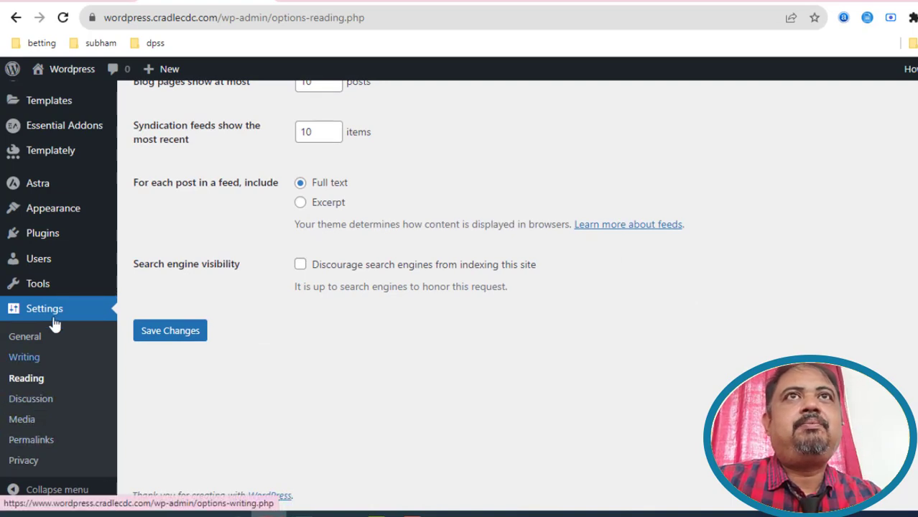
pyautogui.click(31, 450)
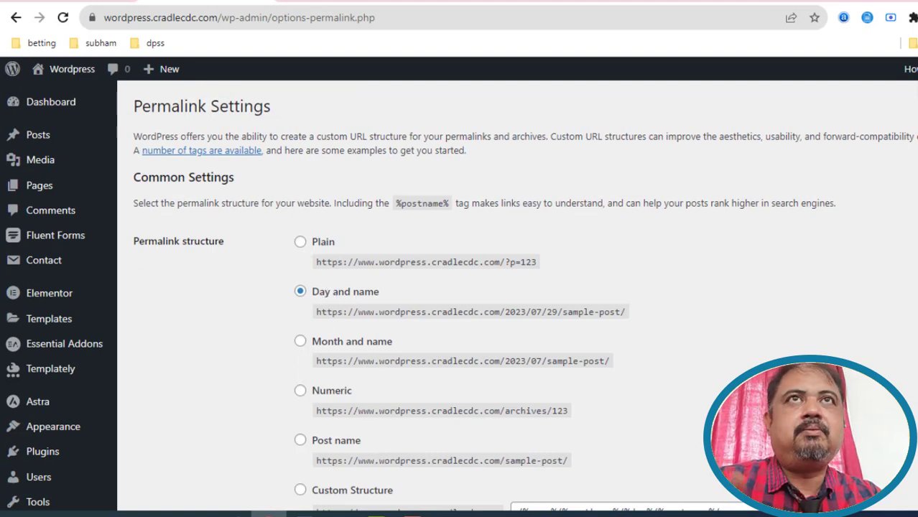
# Switch the permalink structure from Day and name to Post name and save.
pyautogui.scroll(-3, 645, 400)
pyautogui.click(301, 295)
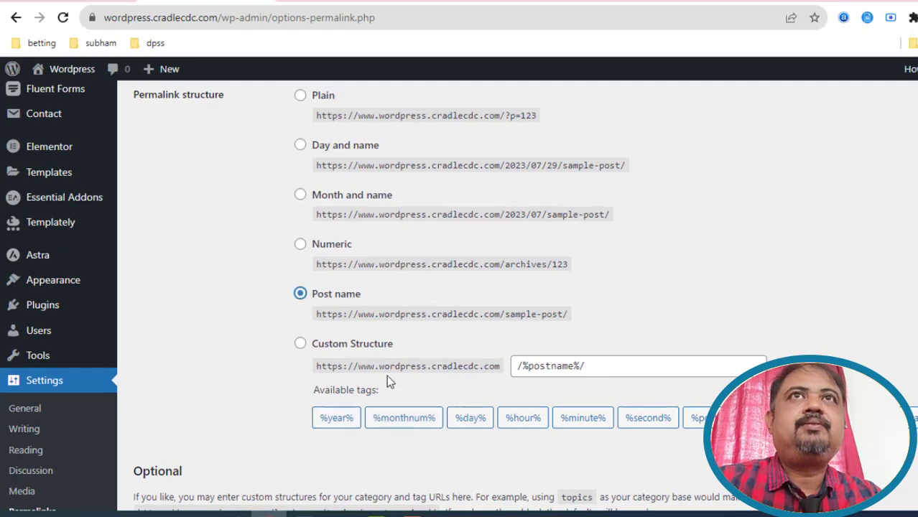
pyautogui.scroll(-3, 388, 376)
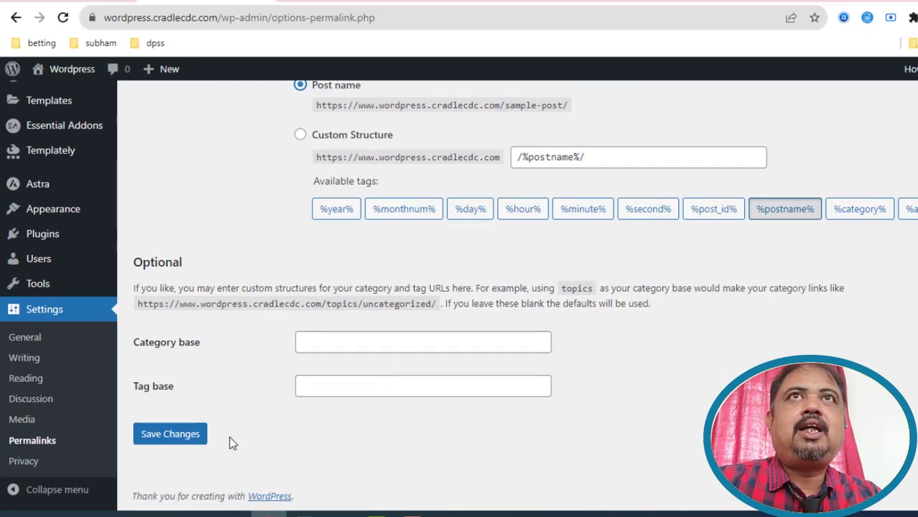
pyautogui.click(198, 444)
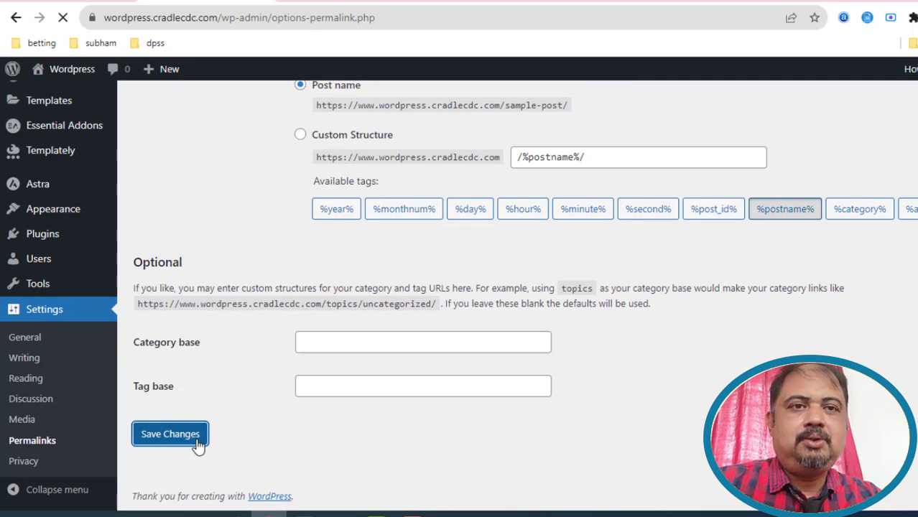
# Open Hello world! from All Posts and check its new /hello-world/ address.
pyautogui.click(40, 184)
pyautogui.moveTo(38, 144)
pyautogui.click(149, 137)
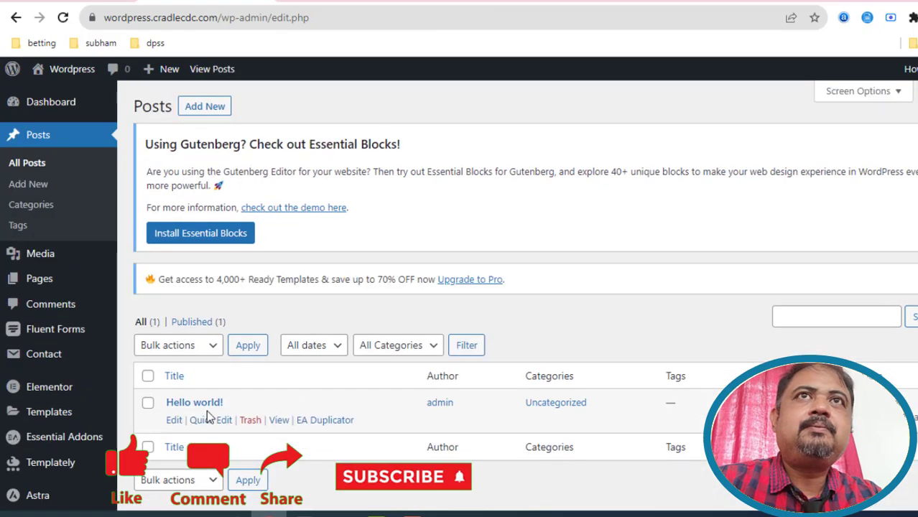
pyautogui.click(280, 424)
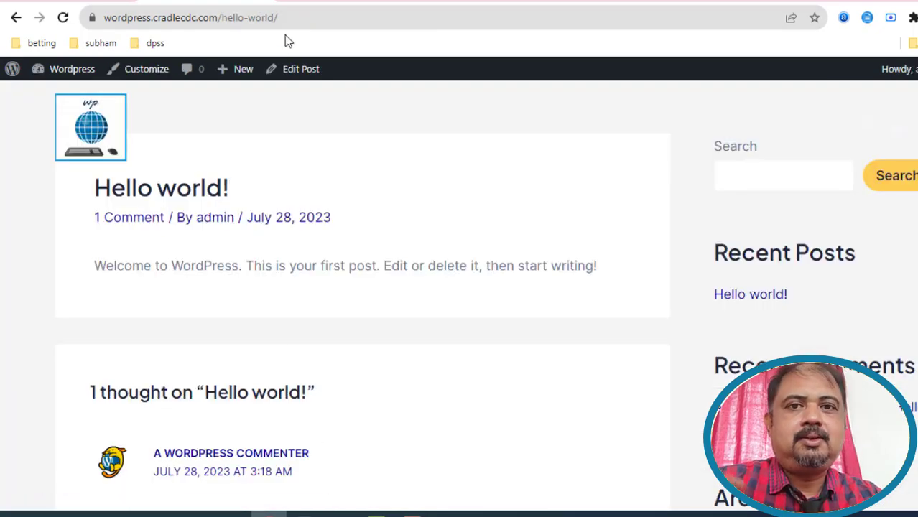
pyautogui.moveTo(277, 17); pyautogui.dragTo(101, 18)
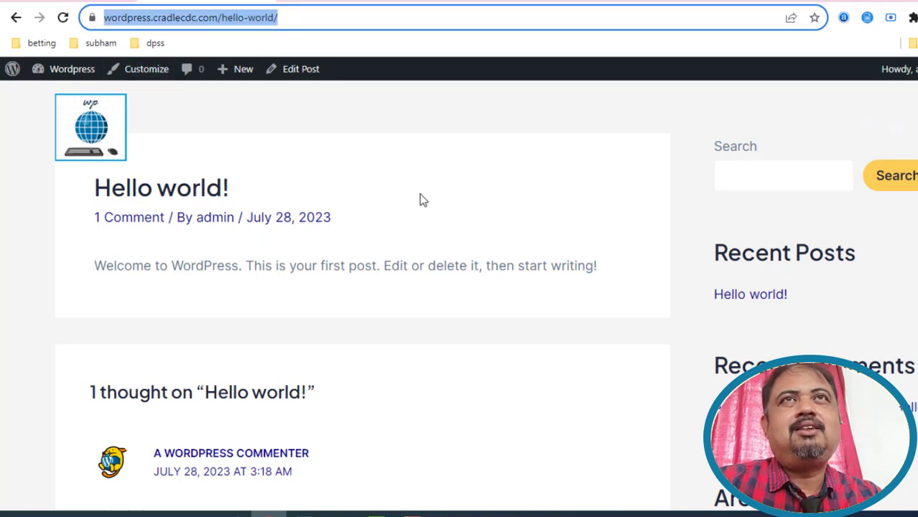